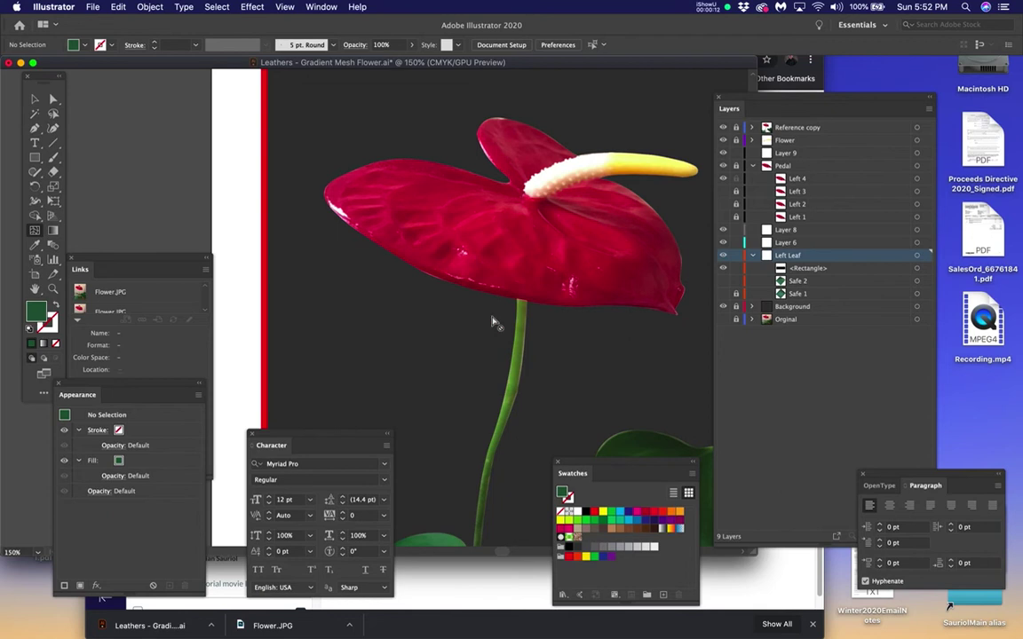
Step: Draw a rectangle about 1.89 by 1.30 in over the left leaf and fill it with green sampled from the leaf
{"action": "left_click_drag", "start_coordinate": [487, 339], "coordinate": [580, 236]}
{"action": "key", "text": "super+equal"}
{"action": "key", "text": "super+equal"}
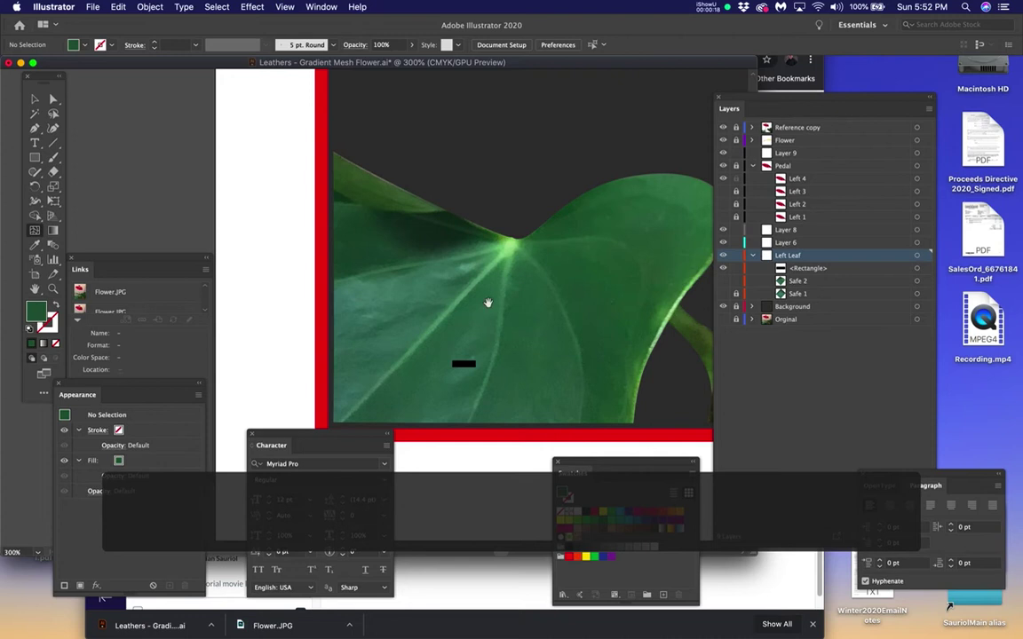
{"action": "left_click", "coordinate": [437, 250]}
{"action": "left_click_drag", "start_coordinate": [437, 251], "coordinate": [431, 236]}
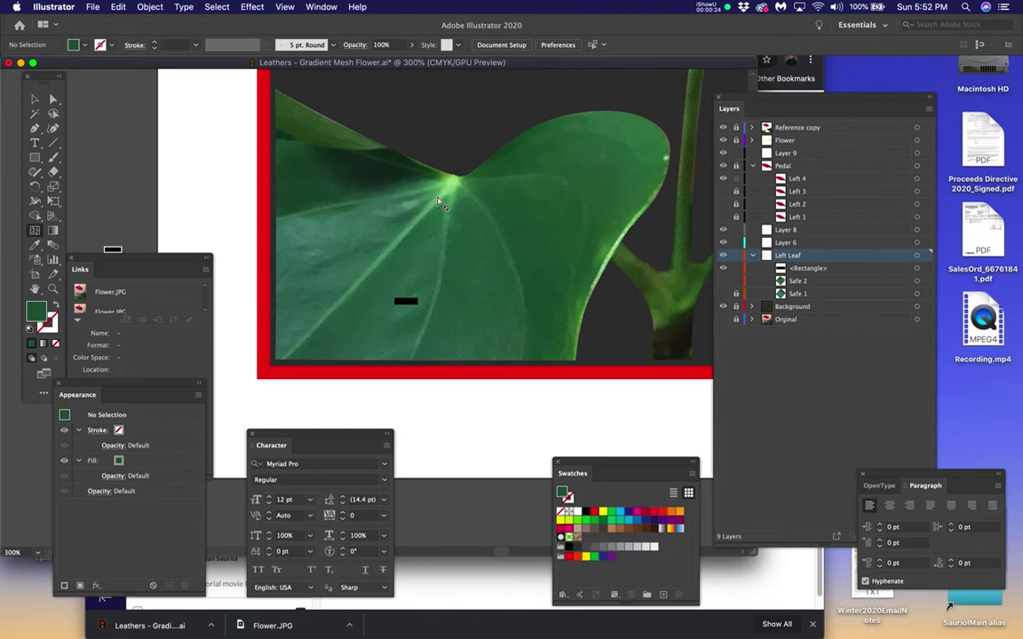
{"action": "scroll", "coordinate": [449, 203], "scroll_direction": "down", "scroll_amount": 1}
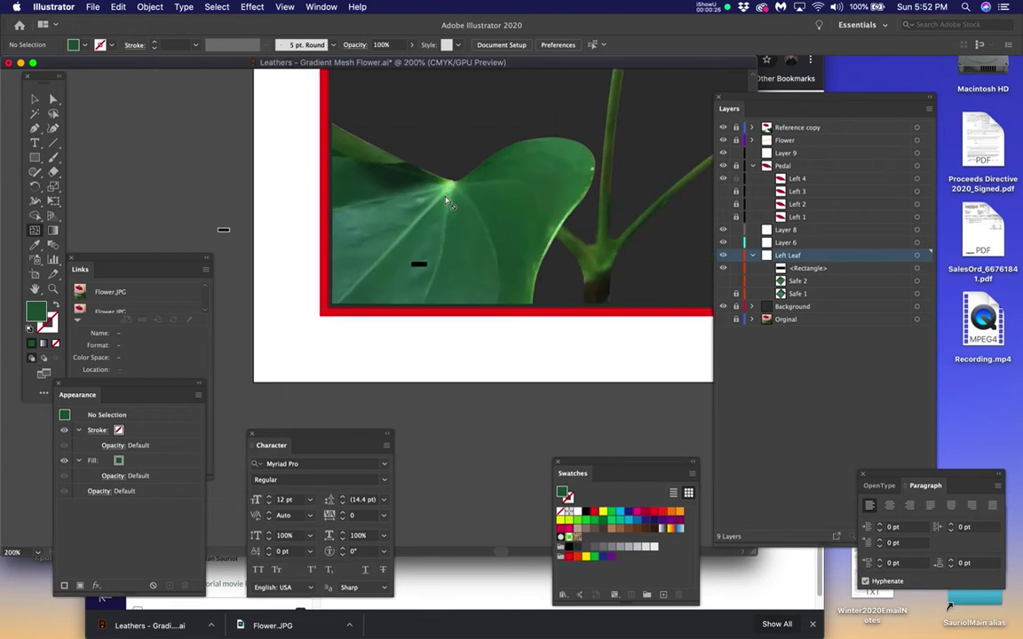
{"action": "scroll", "coordinate": [502, 184], "scroll_direction": "up", "scroll_amount": 1}
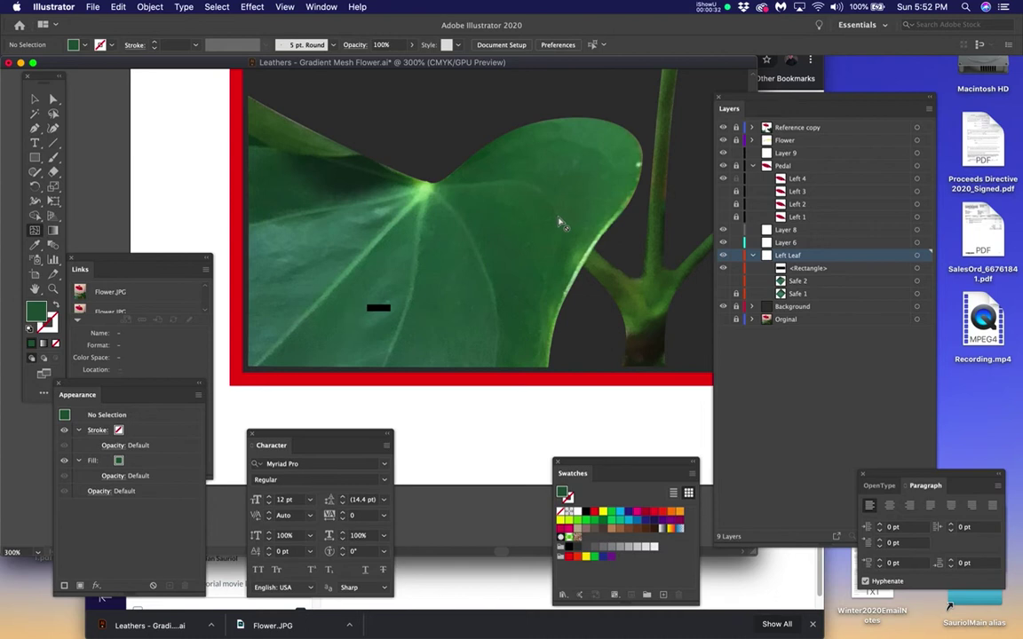
{"action": "scroll", "coordinate": [560, 225], "scroll_direction": "down", "scroll_amount": 1}
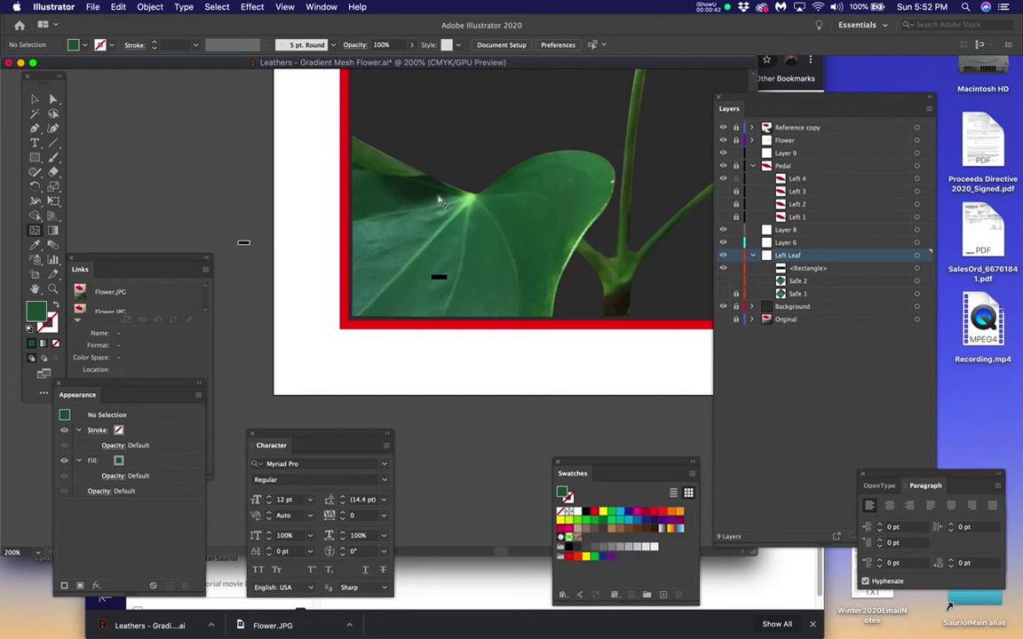
{"action": "key", "text": "m"}
{"action": "left_click_drag", "start_coordinate": [329, 127], "coordinate": [628, 330]}
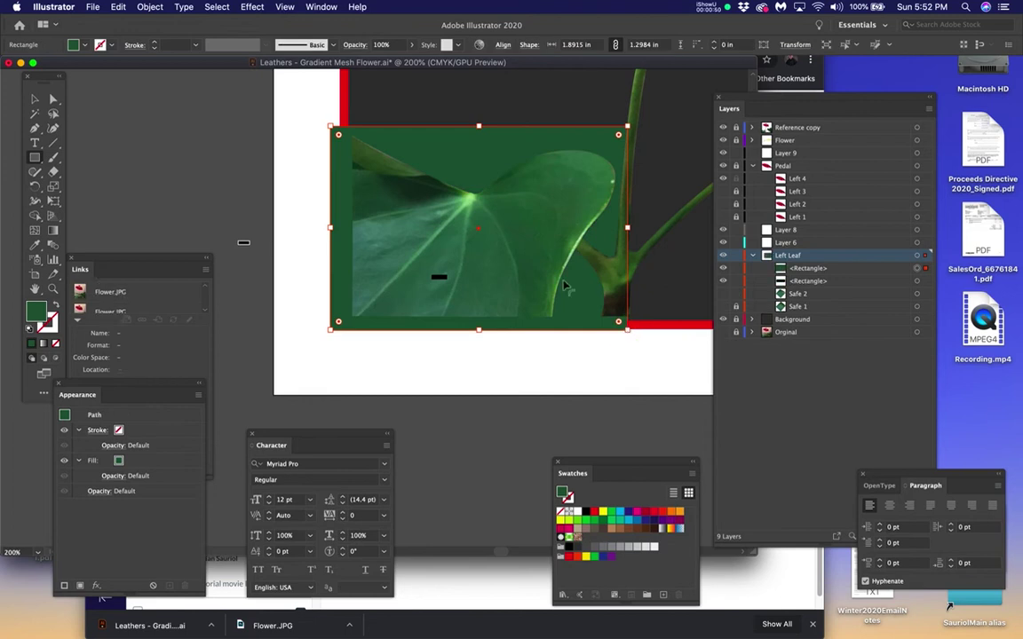
{"action": "key", "text": "i"}
{"action": "left_click", "coordinate": [524, 222]}
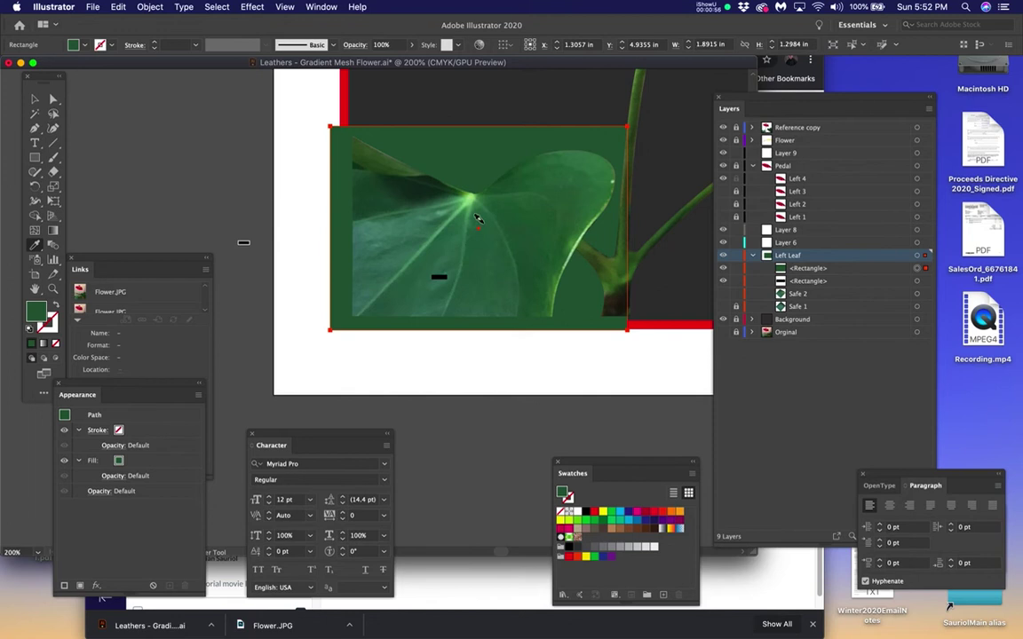
Step: Add a vertical mesh line to the rectangle, pull its top point down to the vein junction and curve the right top edge around the leaf
{"action": "key", "text": "super+equal"}
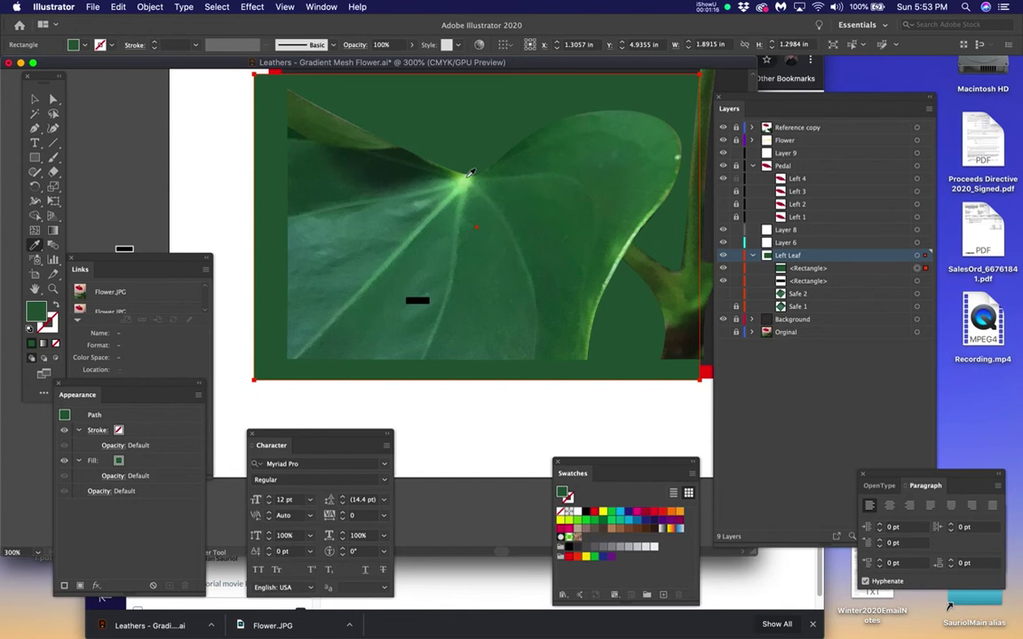
{"action": "key", "text": "u"}
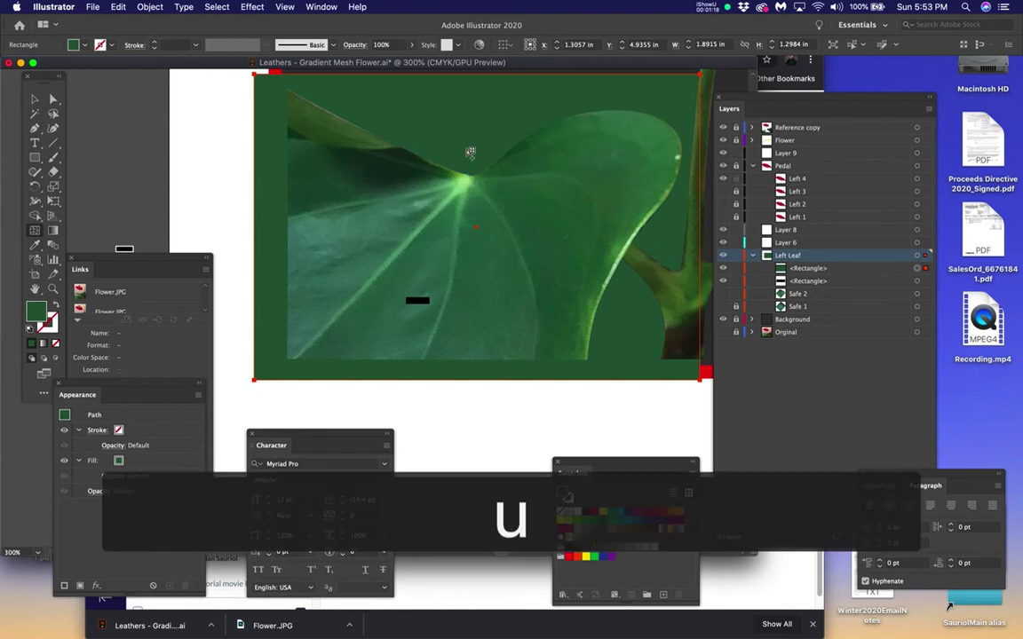
{"action": "left_click", "coordinate": [471, 76]}
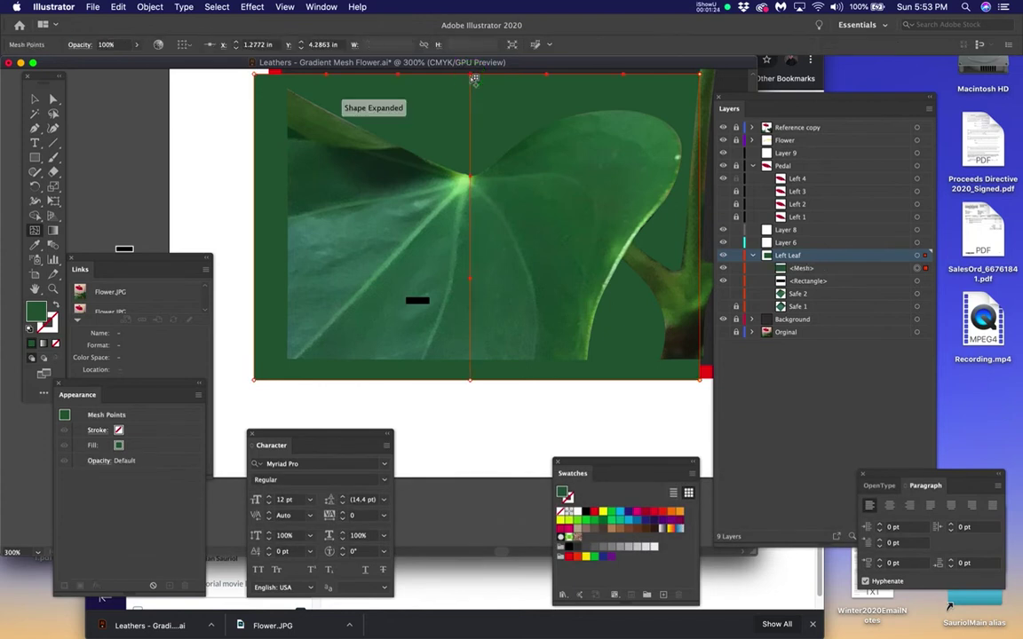
{"action": "left_click_drag", "start_coordinate": [474, 79], "coordinate": [467, 169]}
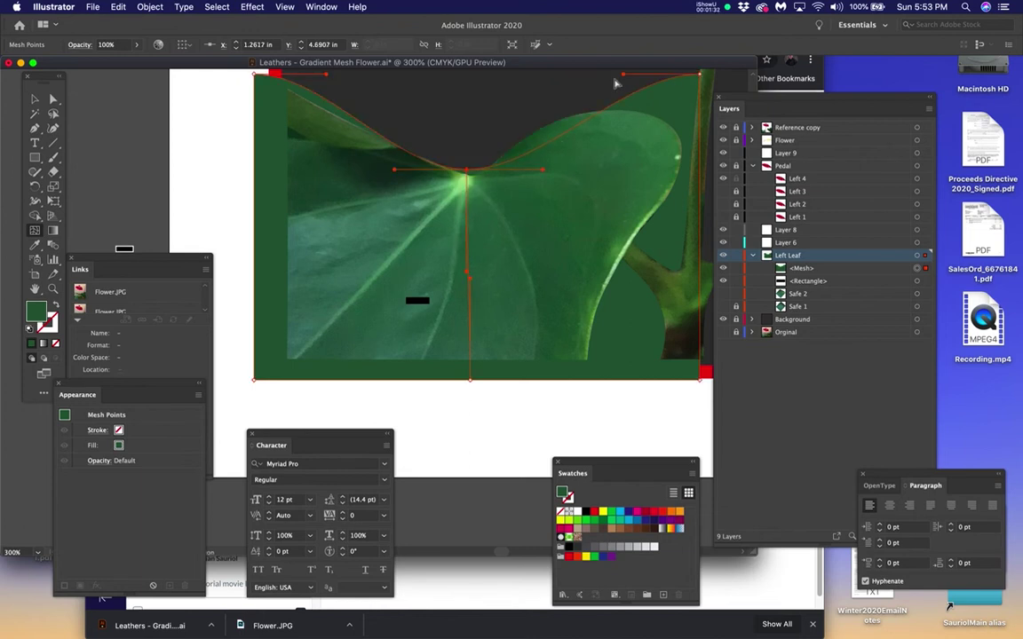
{"action": "left_click_drag", "start_coordinate": [625, 77], "coordinate": [511, 182]}
{"action": "left_click_drag", "start_coordinate": [503, 296], "coordinate": [500, 243]}
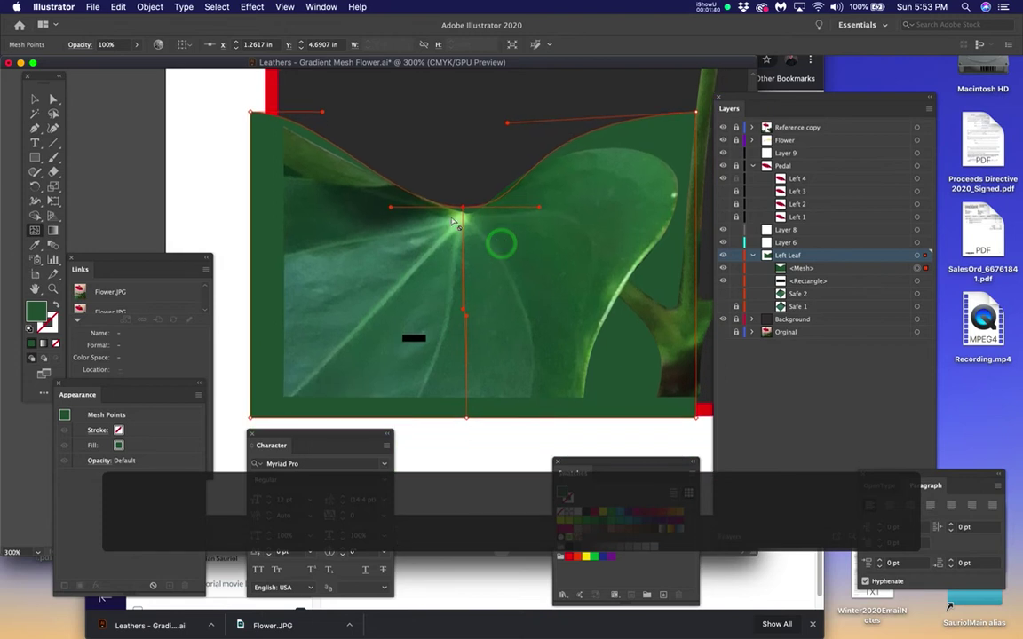
Step: Add two more vertical mesh lines close beside the first, one on each side, at the vein junction
{"action": "scroll", "coordinate": [461, 208], "scroll_direction": "up", "scroll_amount": 7}
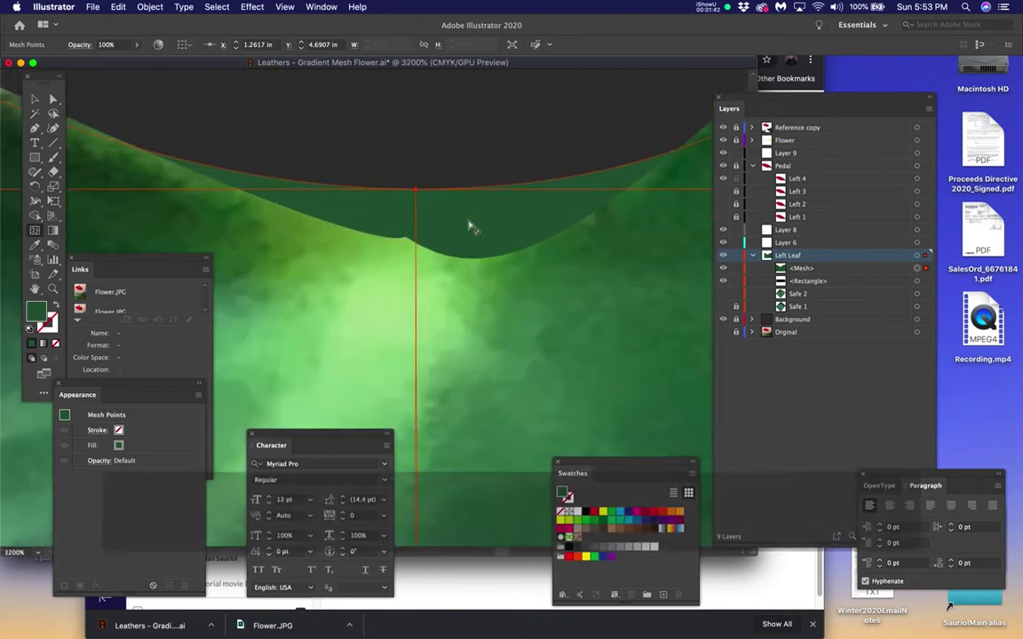
{"action": "left_click_drag", "start_coordinate": [422, 190], "coordinate": [430, 190]}
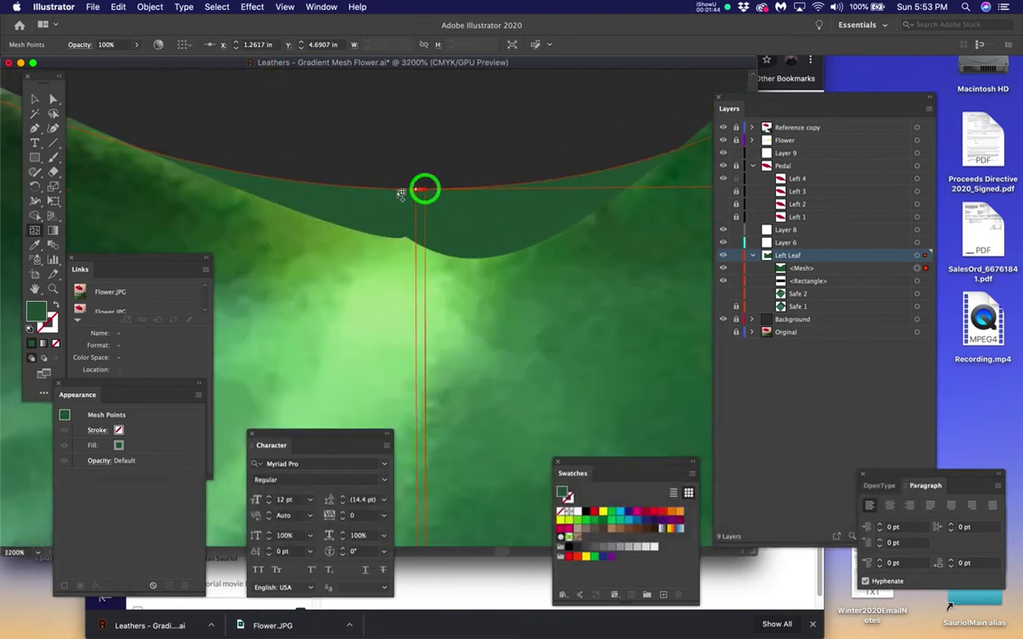
{"action": "left_click", "coordinate": [407, 190]}
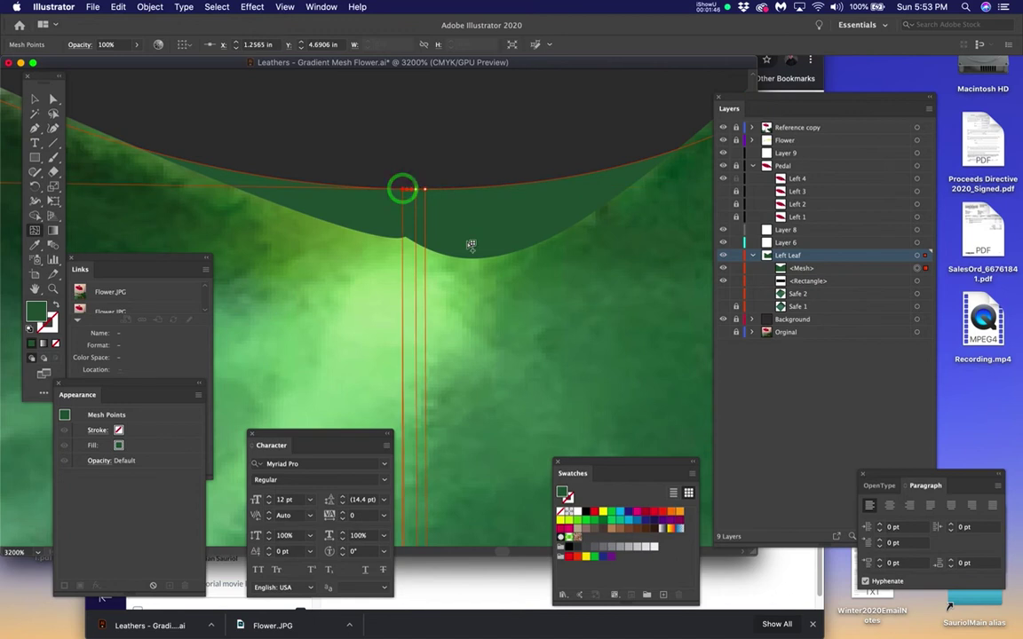
{"action": "scroll", "coordinate": [470, 249], "scroll_direction": "down", "scroll_amount": 1}
{"action": "scroll", "coordinate": [471, 248], "scroll_direction": "down", "scroll_amount": 3}
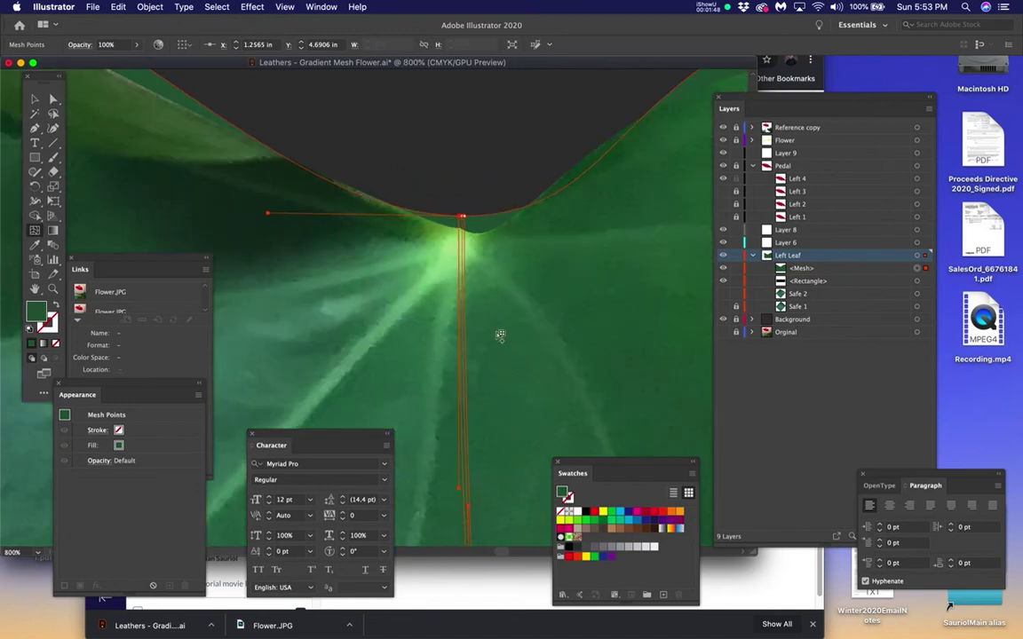
Step: Spread the outer mesh lines' bottom points along the lower edge, one to the right vein and one to the left vein
{"action": "left_click_drag", "start_coordinate": [492, 201], "coordinate": [505, 315]}
{"action": "scroll", "coordinate": [504, 314], "scroll_direction": "down", "scroll_amount": 3}
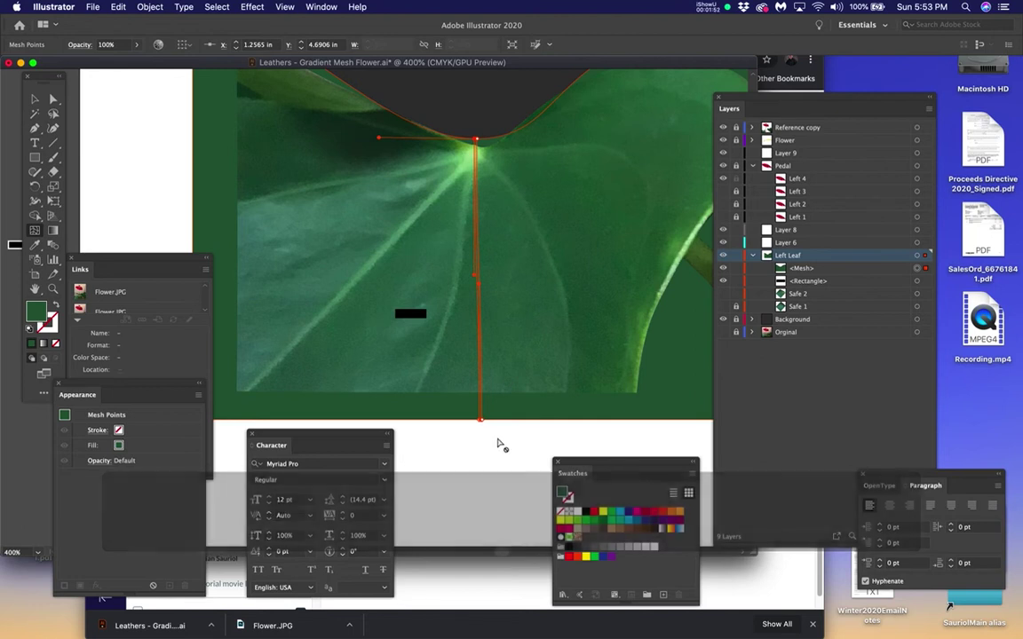
{"action": "scroll", "coordinate": [500, 441], "scroll_direction": "up", "scroll_amount": 2}
{"action": "left_click_drag", "start_coordinate": [468, 410], "coordinate": [643, 410]}
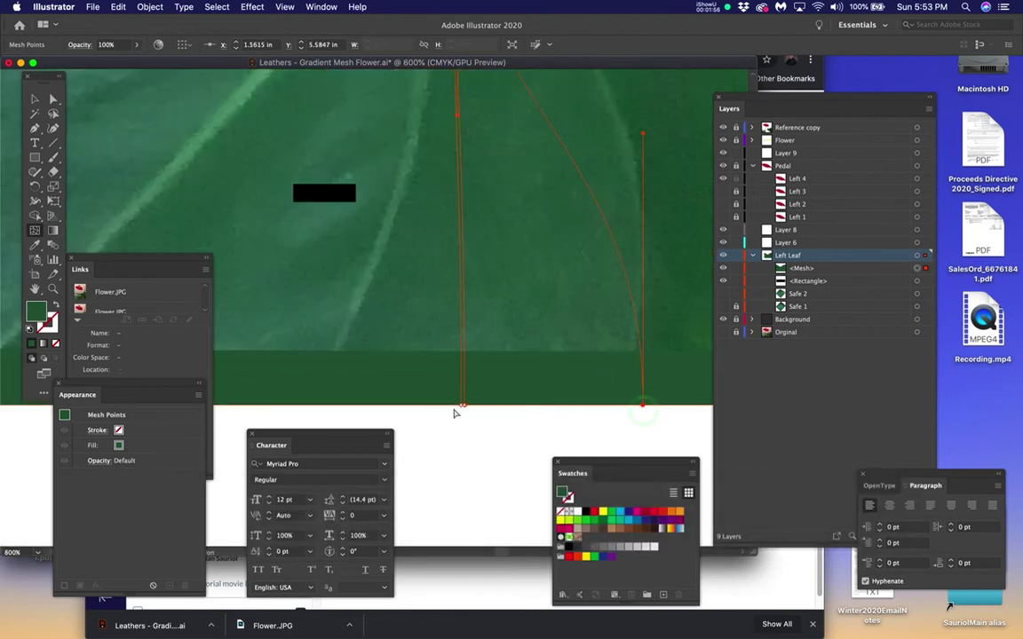
{"action": "scroll", "coordinate": [436, 399], "scroll_direction": "left", "scroll_amount": 5}
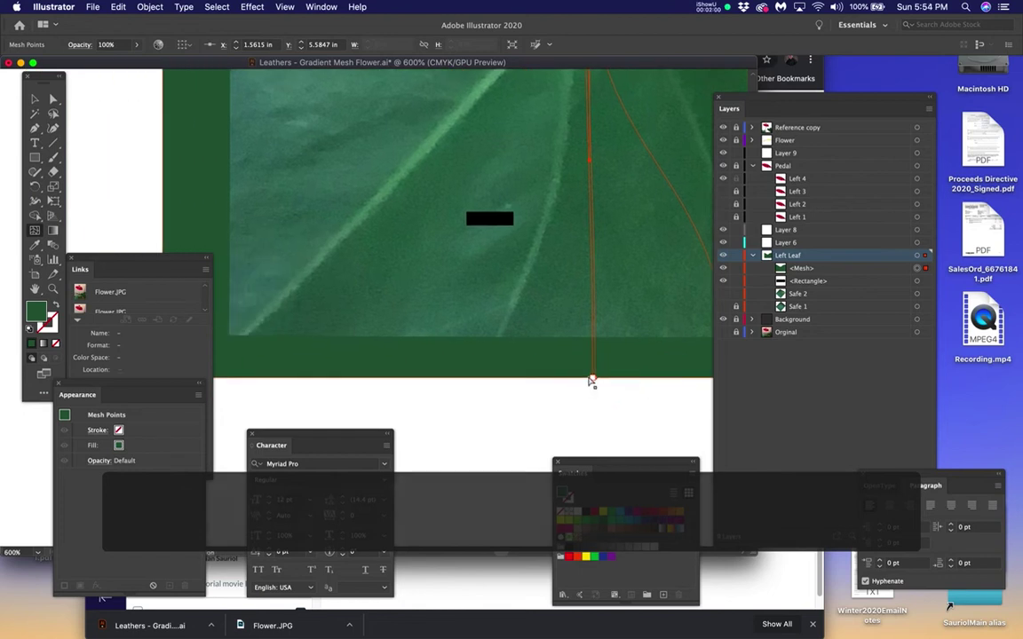
{"action": "left_click", "coordinate": [490, 377], "text": "super"}
{"action": "left_click_drag", "start_coordinate": [590, 380], "coordinate": [227, 375]}
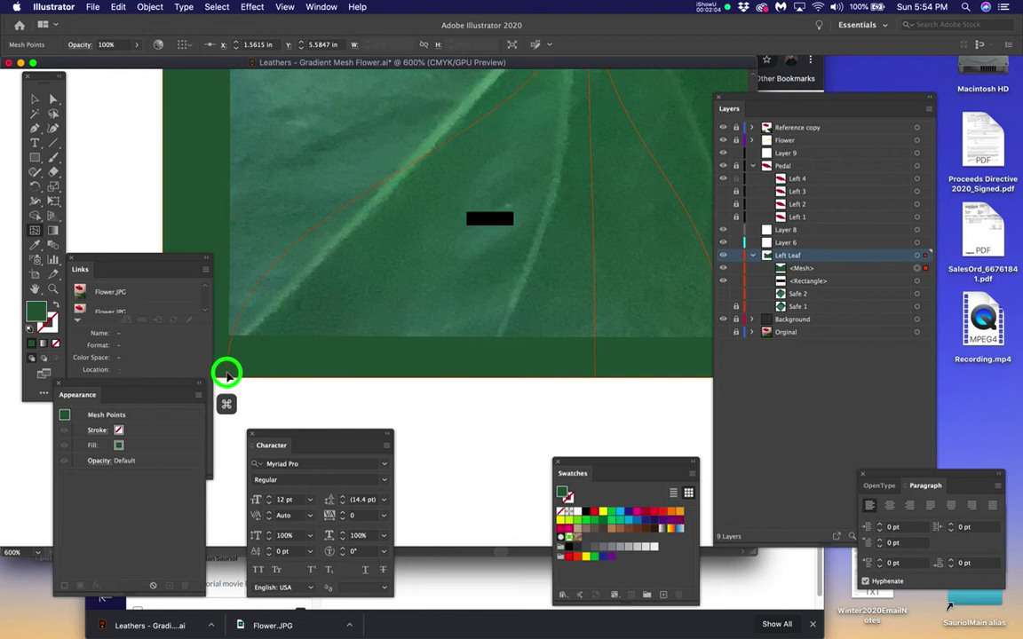
Step: Shift the bottom points of the left and middle mesh lines leftward together, bringing the middle one toward the middle vein
{"action": "left_click", "coordinate": [594, 378], "text": "shift+super"}
{"action": "left_click", "coordinate": [539, 380], "text": "shift+super"}
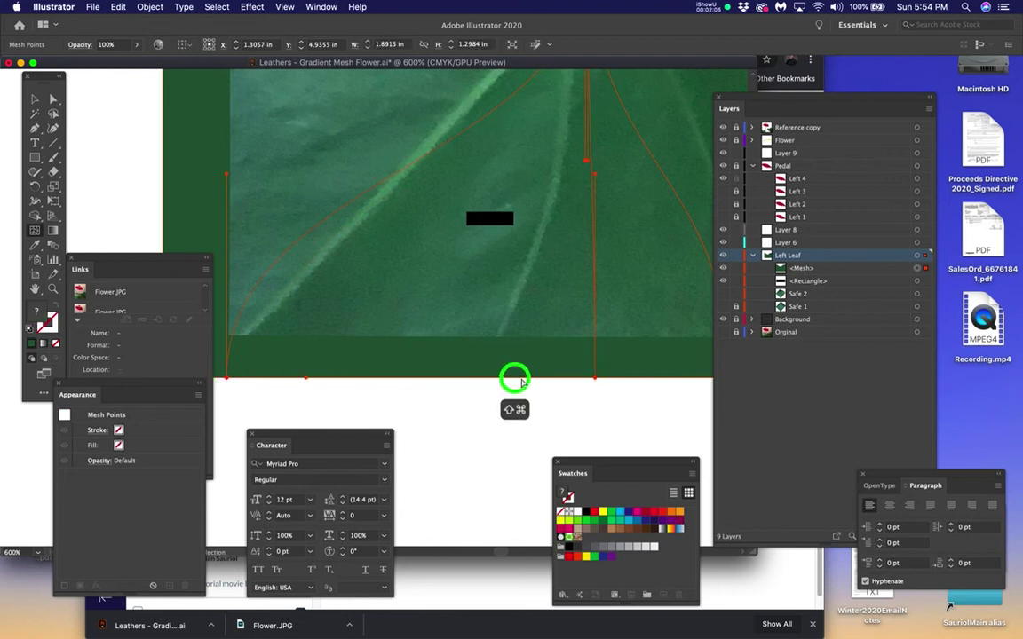
{"action": "left_click", "coordinate": [568, 380], "text": "super"}
{"action": "left_click_drag", "start_coordinate": [575, 382], "coordinate": [486, 381]}
{"action": "key", "text": "super+minus"}
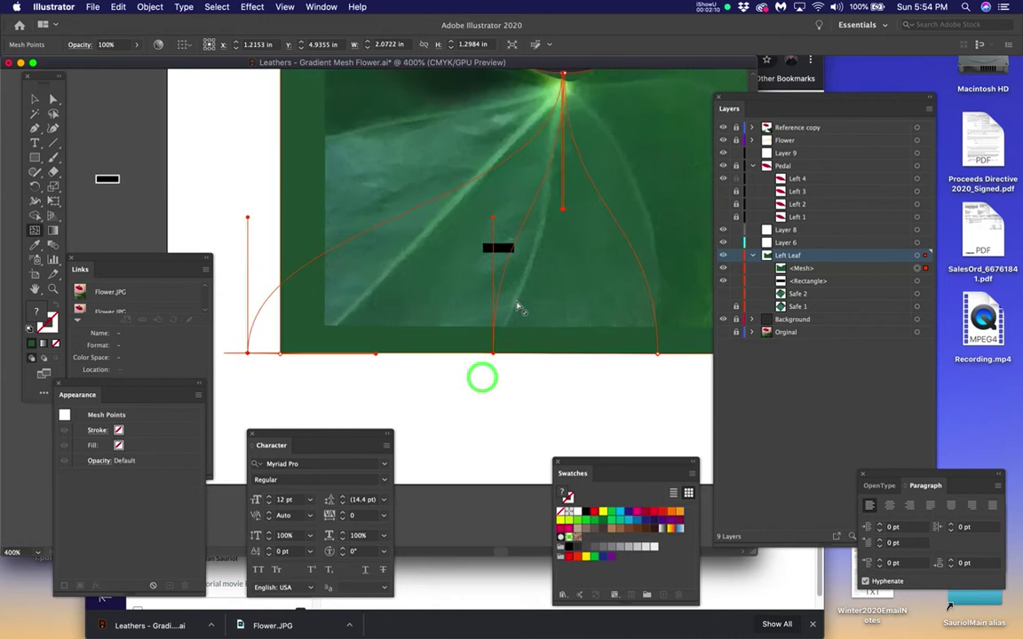
{"action": "key", "text": "super+minus"}
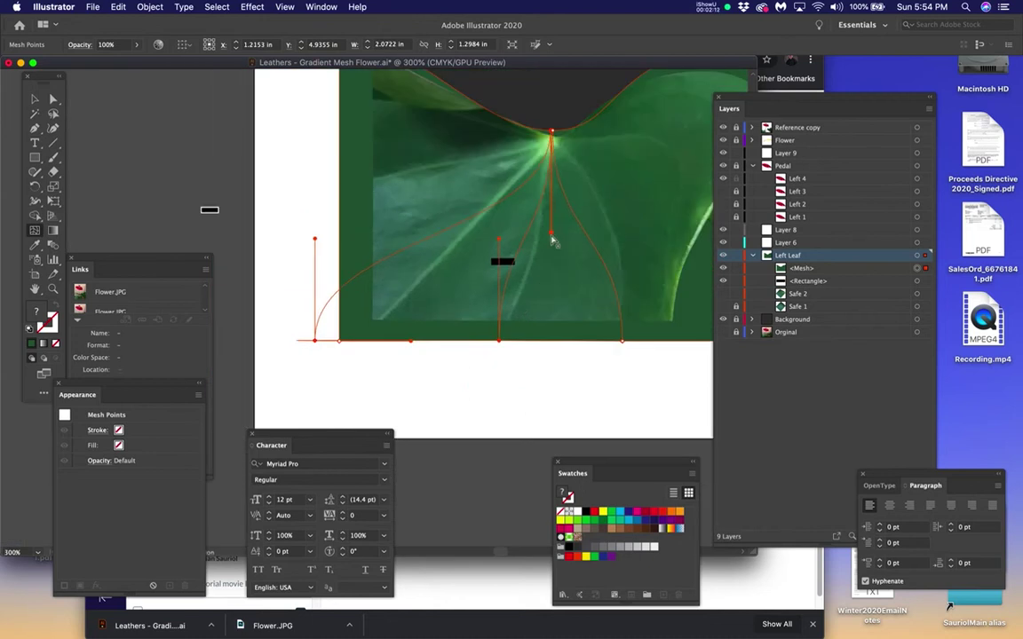
Step: Reshape the left mesh line by angling its upper and lower handles along the left vein
{"action": "left_click_drag", "start_coordinate": [551, 235], "coordinate": [524, 199]}
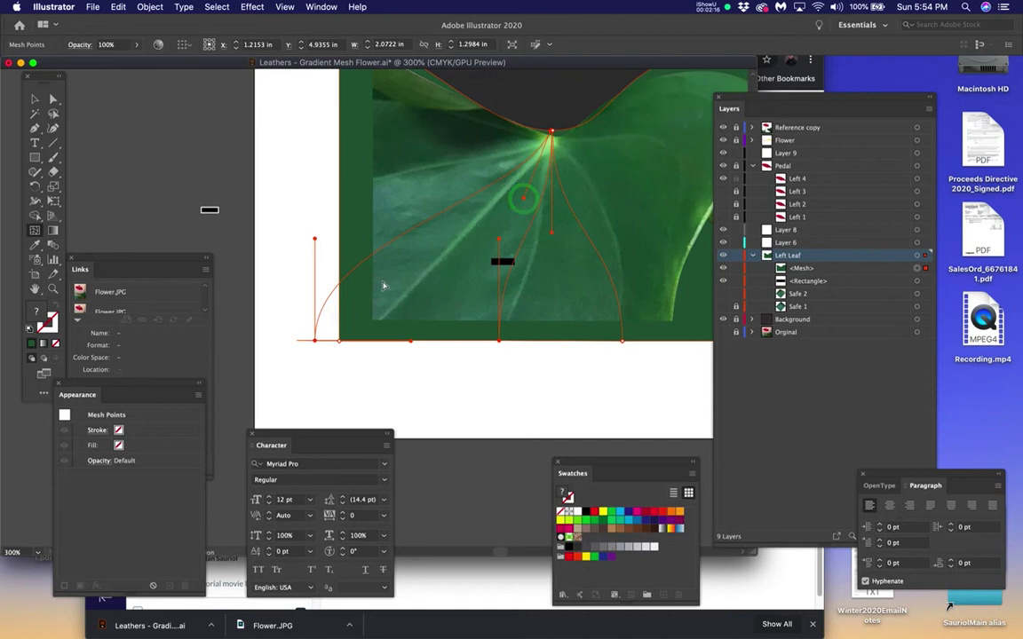
{"action": "left_click_drag", "start_coordinate": [316, 241], "coordinate": [401, 275]}
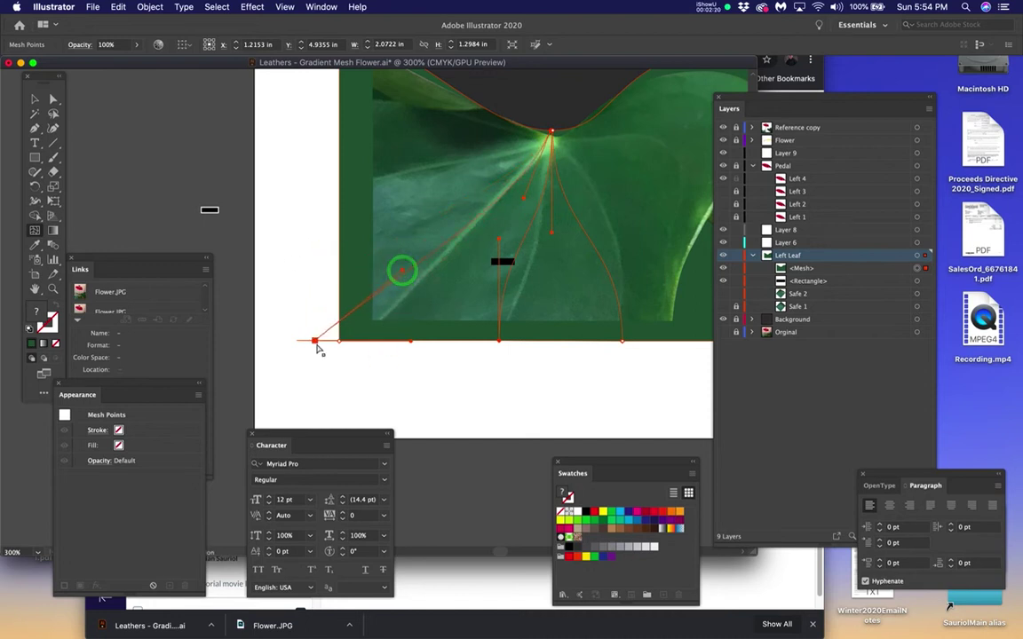
Step: Undo the last mesh point move and pull the mesh's lower-left corner point outward past the artboard edge
{"action": "left_click_drag", "start_coordinate": [316, 344], "coordinate": [338, 344]}
{"action": "key", "text": "super+z"}
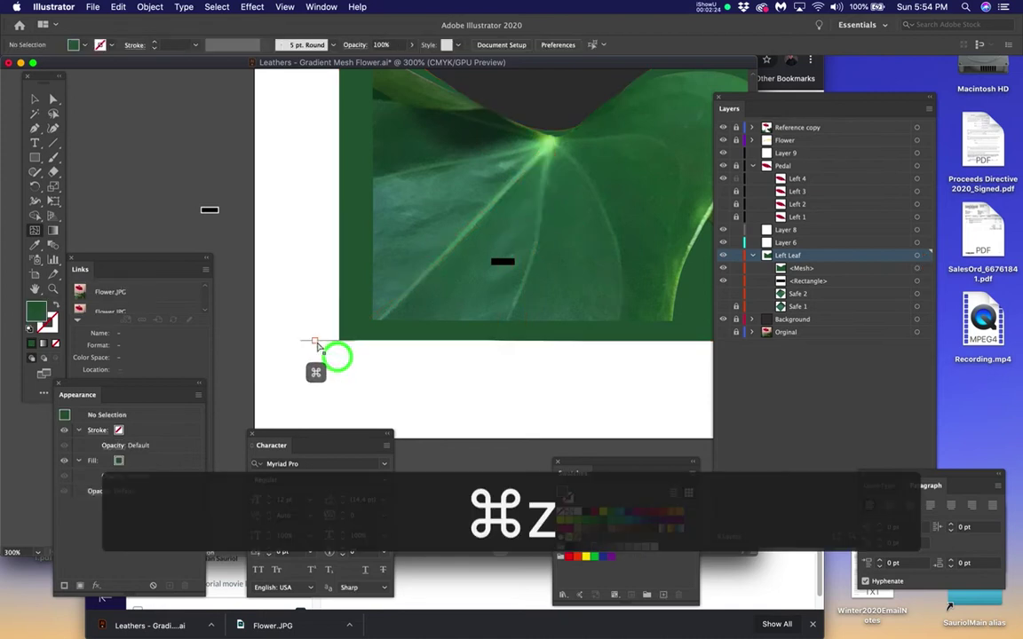
{"action": "left_click", "coordinate": [317, 338], "text": "super"}
{"action": "left_click_drag", "start_coordinate": [316, 339], "coordinate": [234, 347]}
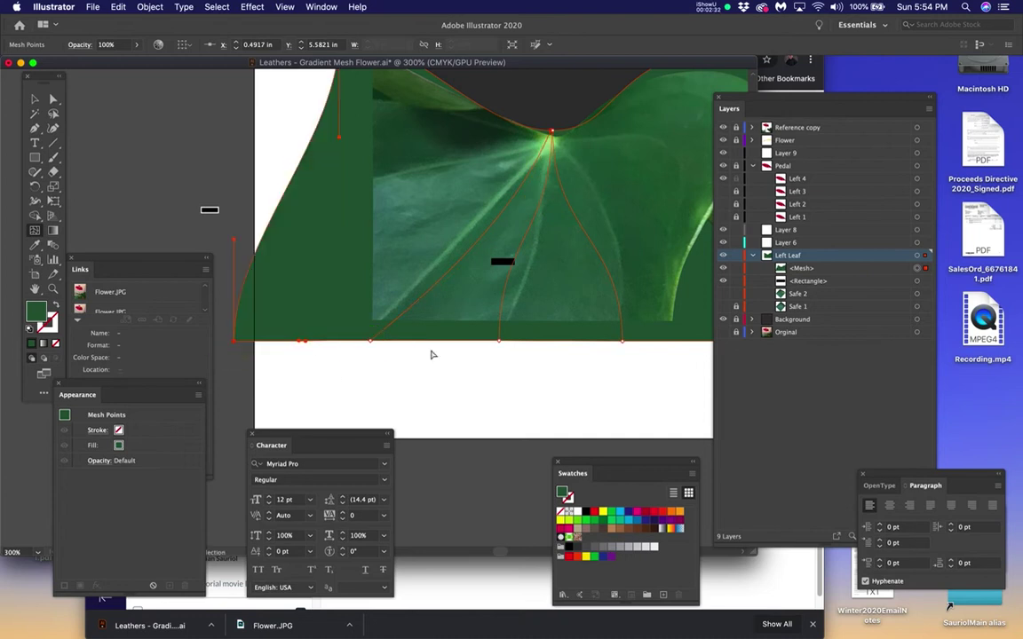
Step: Align the left mesh line with the left vein by adjusting its bottom point and both handles
{"action": "left_click_drag", "start_coordinate": [370, 346], "coordinate": [361, 343]}
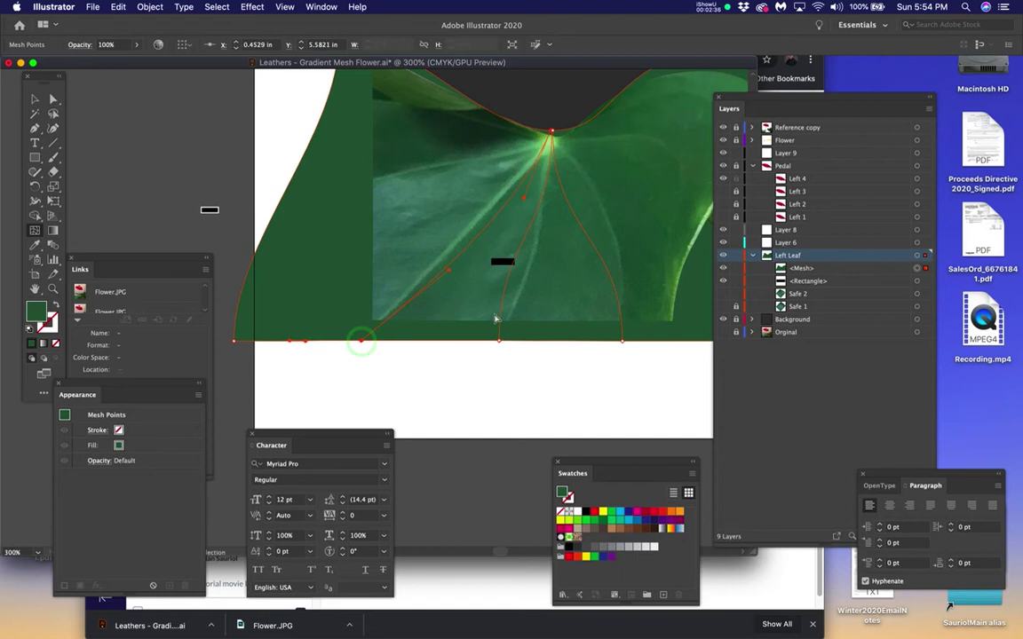
{"action": "left_click_drag", "start_coordinate": [453, 274], "coordinate": [434, 262]}
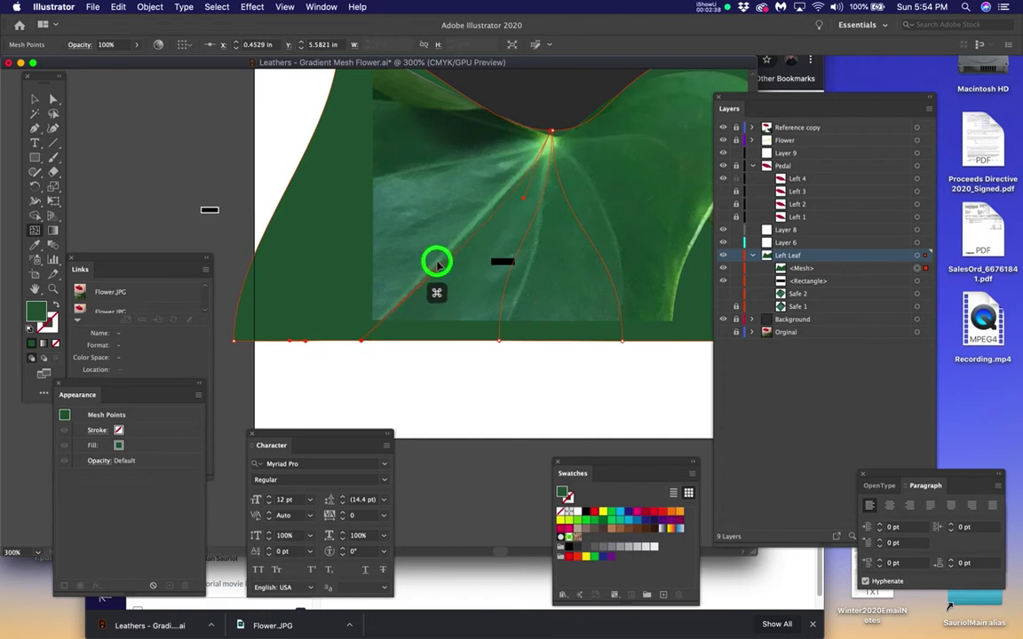
{"action": "left_click_drag", "start_coordinate": [525, 201], "coordinate": [512, 191]}
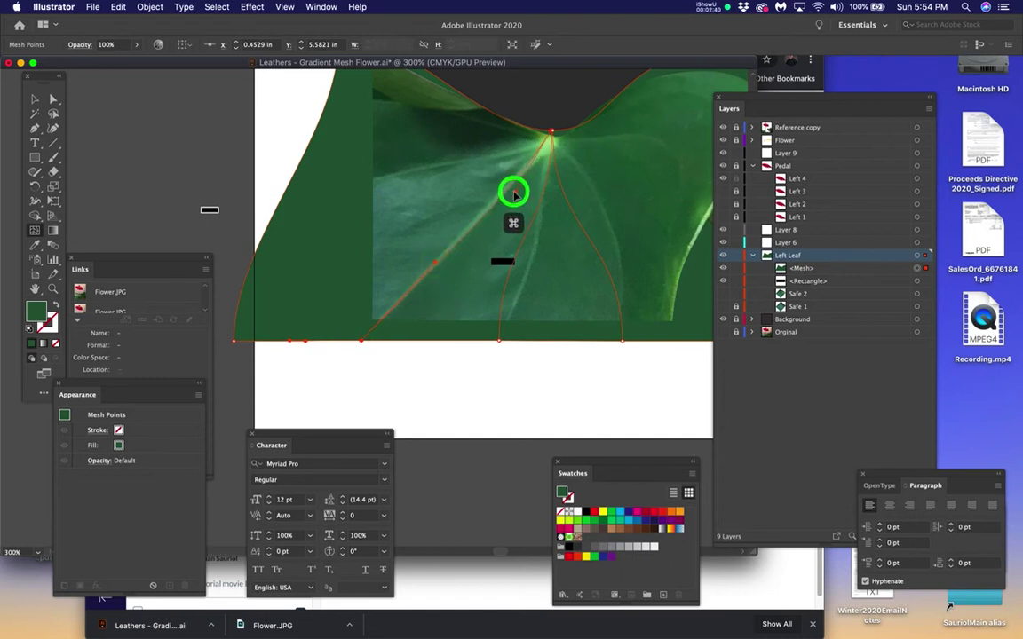
Step: Select the mesh points at the vein junction and fine-tune the left line's upper handle along the left vein
{"action": "scroll", "coordinate": [565, 131], "scroll_direction": "up", "scroll_amount": 2}
{"action": "left_click", "coordinate": [547, 133]}
{"action": "left_click", "coordinate": [530, 133]}
{"action": "scroll", "coordinate": [541, 164], "scroll_direction": "down", "scroll_amount": 2}
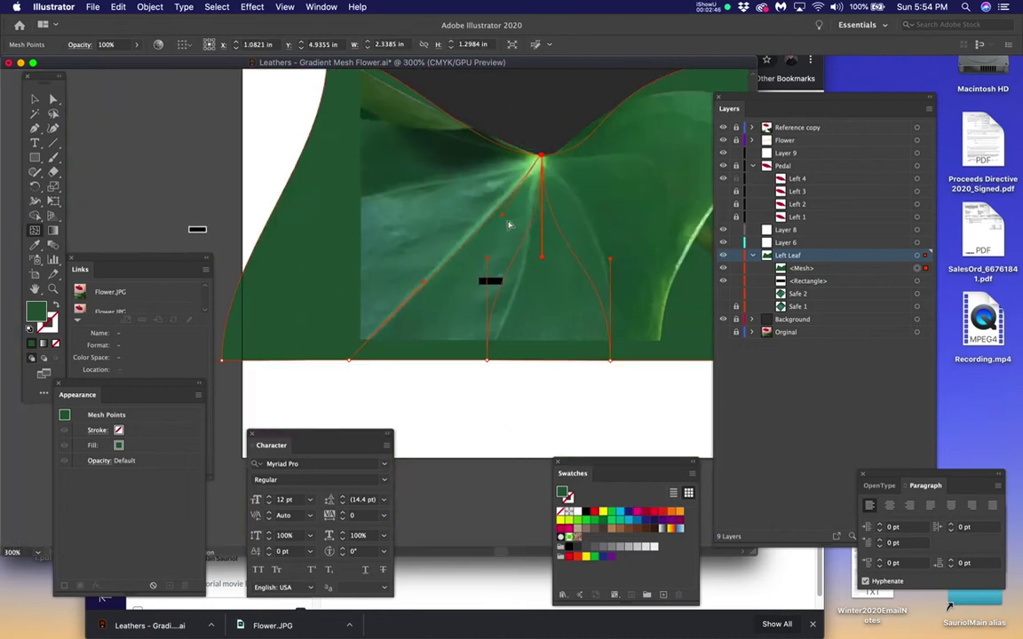
{"action": "left_click", "coordinate": [499, 212]}
Step: Move the middle mesh line's bottom point in line with the middle vein and bend its handles to follow that vein
{"action": "scroll", "coordinate": [346, 380], "scroll_direction": "up", "scroll_amount": 2}
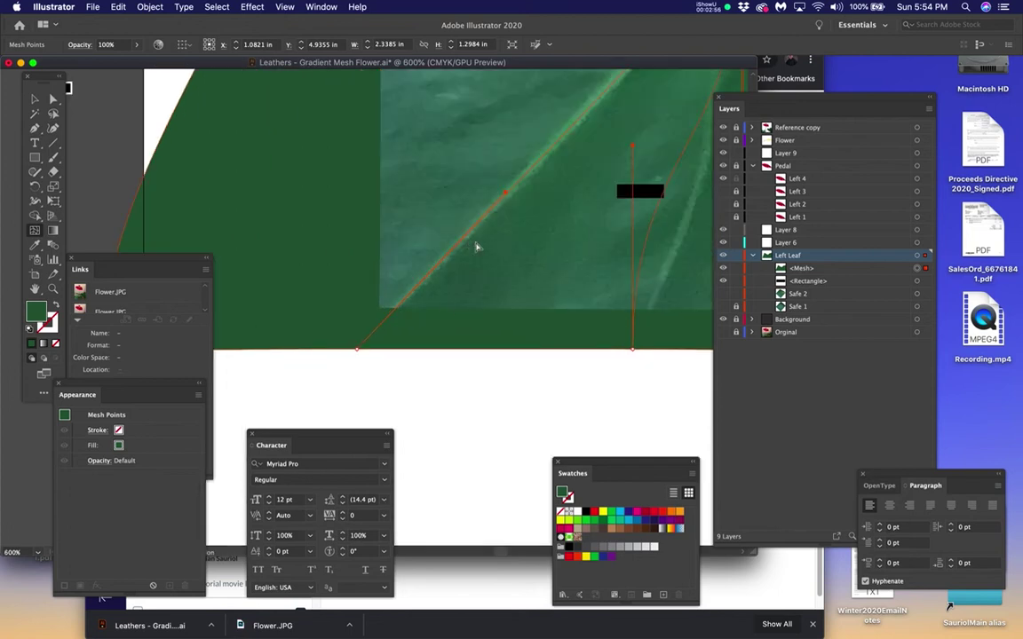
{"action": "scroll", "coordinate": [518, 258], "scroll_direction": "down", "scroll_amount": 1}
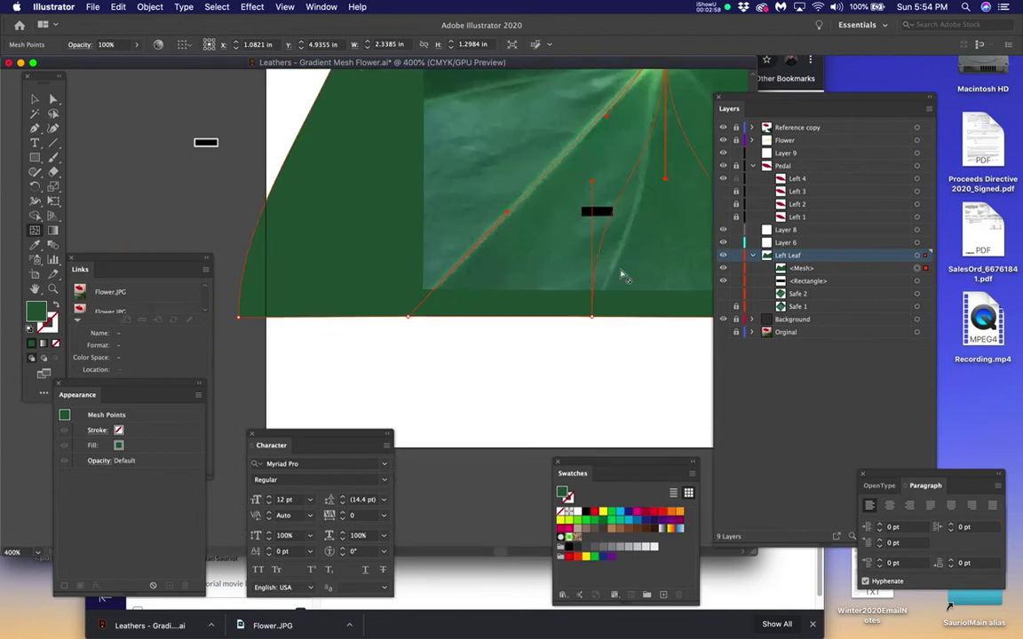
{"action": "left_click_drag", "start_coordinate": [607, 224], "coordinate": [615, 261]}
{"action": "scroll", "coordinate": [613, 280], "scroll_direction": "up", "scroll_amount": 1}
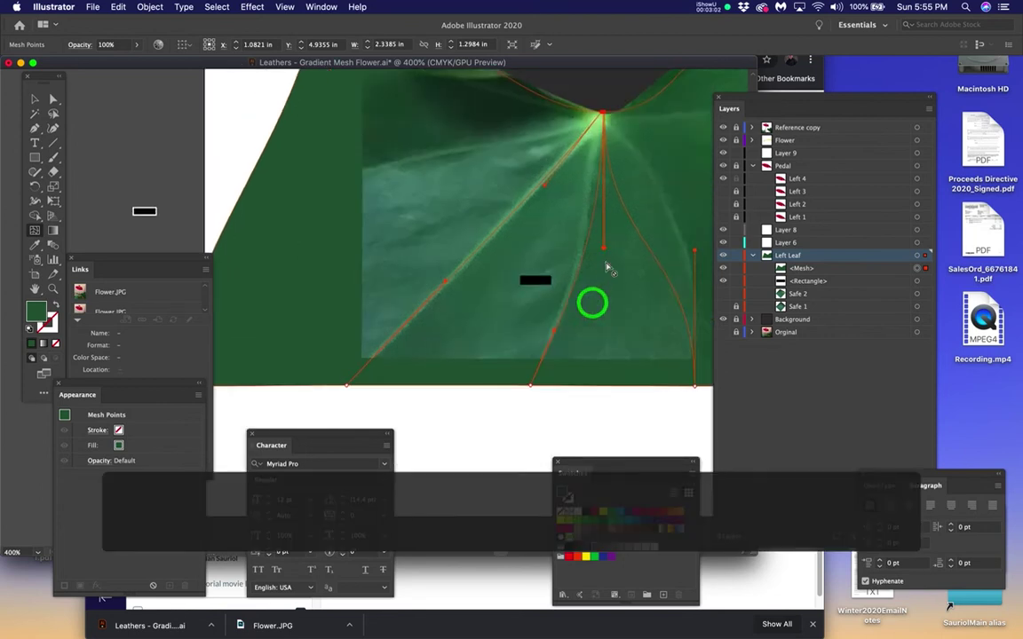
{"action": "scroll", "coordinate": [609, 271], "scroll_direction": "up", "scroll_amount": 1}
{"action": "left_click_drag", "start_coordinate": [600, 230], "coordinate": [569, 266]}
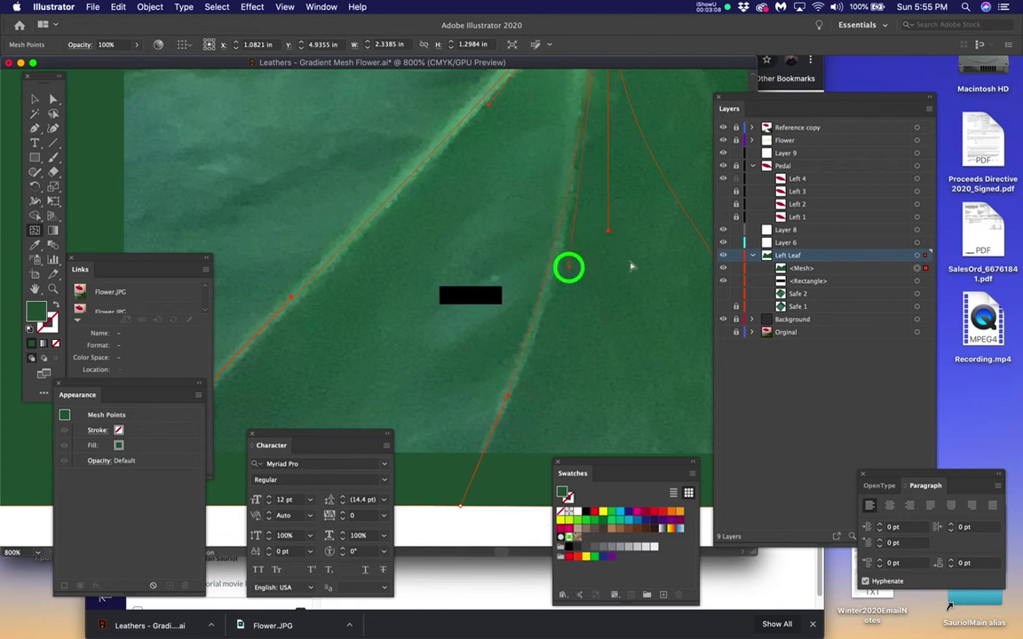
Step: Fine-tune the upper handles of the middle and right mesh lines so both curves follow the leaf's veins below the junction
{"action": "key", "text": "super+minus"}
{"action": "key", "text": "super+minus"}
{"action": "left_click_drag", "start_coordinate": [505, 282], "coordinate": [501, 284]}
{"action": "left_click_drag", "start_coordinate": [583, 192], "coordinate": [583, 191]}
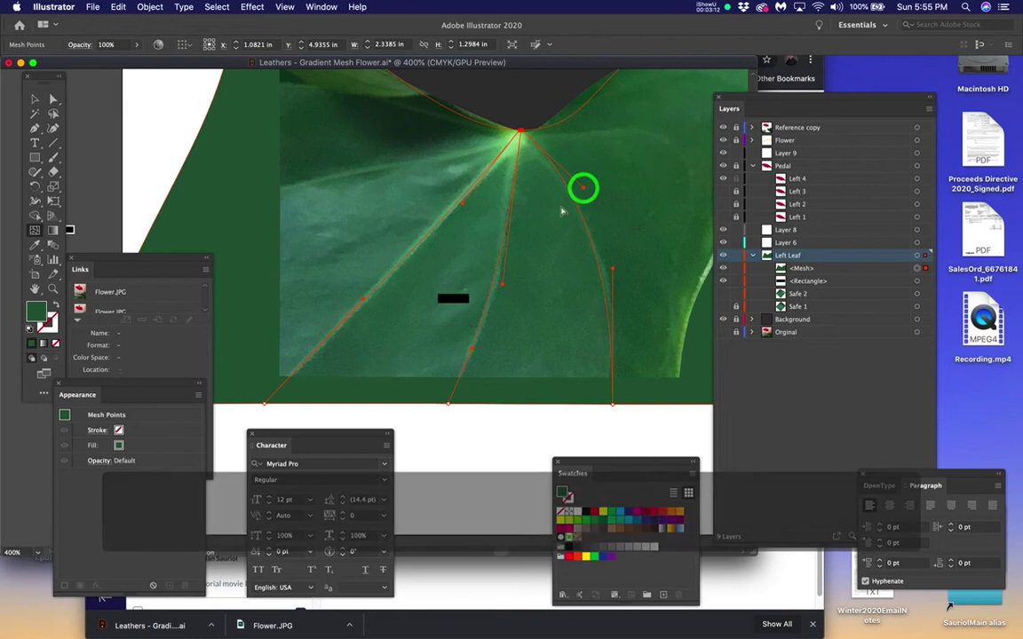
Step: Select the right mesh line's bottom point and lean its handle slightly outward to smooth the line's lower curve
{"action": "mouse_move", "coordinate": [613, 282]}
{"action": "left_mouse_down"}
{"action": "mouse_move", "coordinate": [619, 293]}
{"action": "mouse_move", "coordinate": [616, 285]}
{"action": "left_mouse_up"}
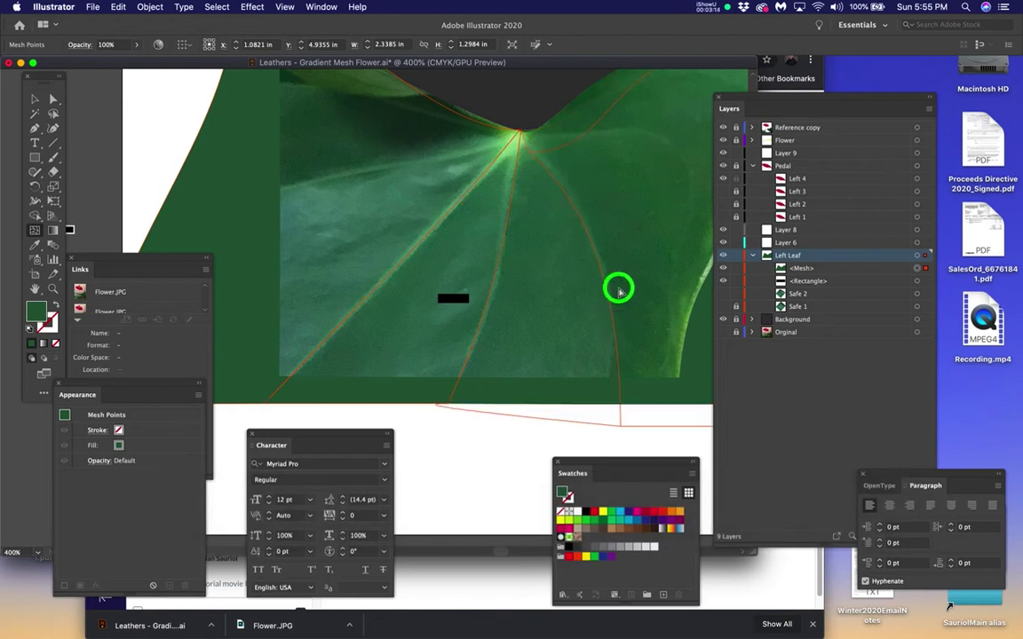
{"action": "key", "text": "super+z"}
{"action": "left_click", "coordinate": [612, 405]}
{"action": "left_click", "coordinate": [583, 191], "text": "super"}
{"action": "left_click_drag", "start_coordinate": [613, 271], "coordinate": [493, 290]}
{"action": "scroll", "coordinate": [620, 284], "scroll_direction": "down", "scroll_amount": 1}
{"action": "key", "text": "space"}
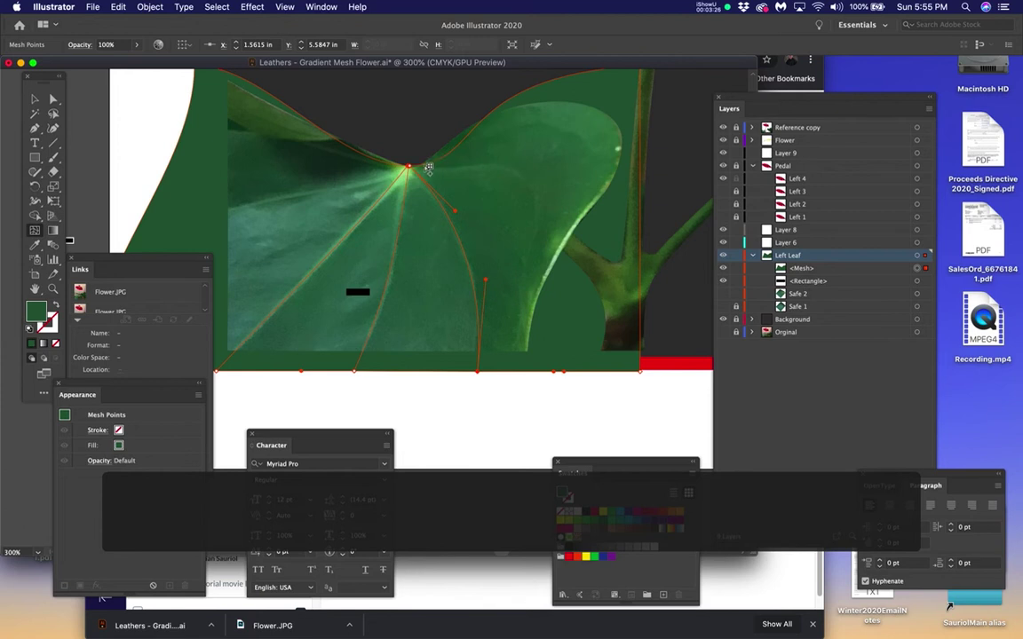
Step: Adjust the junction's handle on the upper edge to its right and pull the mesh's lower-right corner point outward
{"action": "mouse_move", "coordinate": [425, 165]}
{"action": "left_mouse_down"}
{"action": "mouse_move", "coordinate": [487, 169]}
{"action": "mouse_move", "coordinate": [434, 167]}
{"action": "left_mouse_up"}
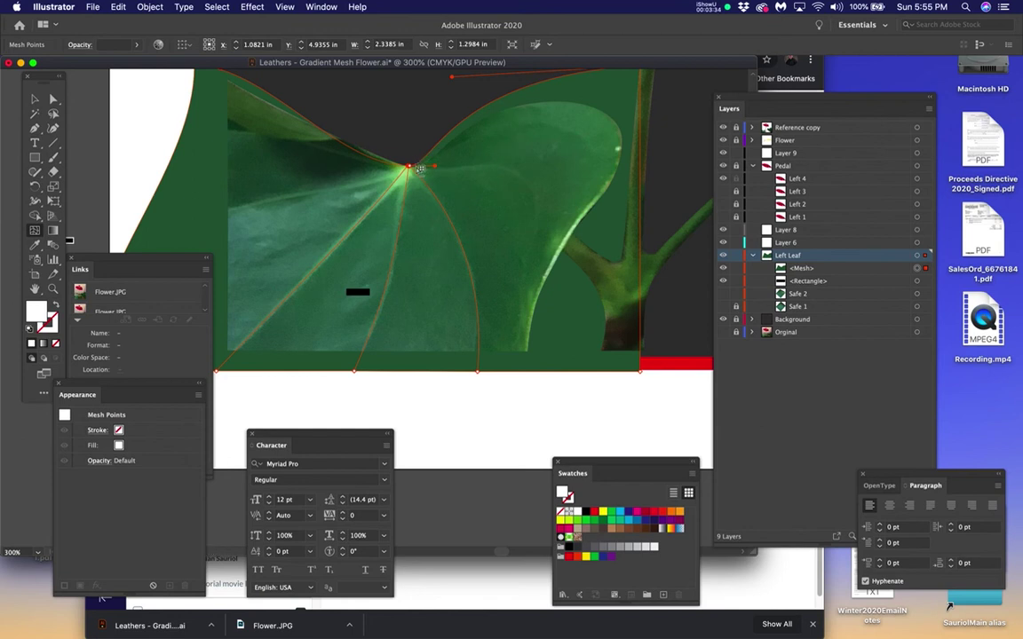
{"action": "scroll", "coordinate": [419, 169], "scroll_direction": "up", "scroll_amount": 2}
{"action": "scroll", "coordinate": [419, 169], "scroll_direction": "down", "scroll_amount": 2}
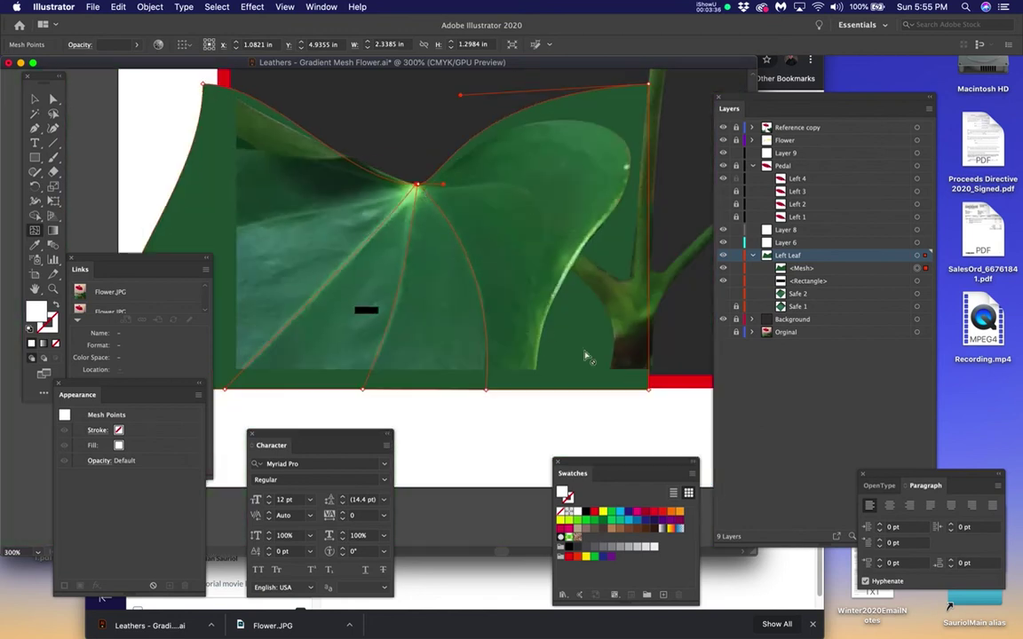
{"action": "left_click_drag", "start_coordinate": [649, 391], "coordinate": [678, 389]}
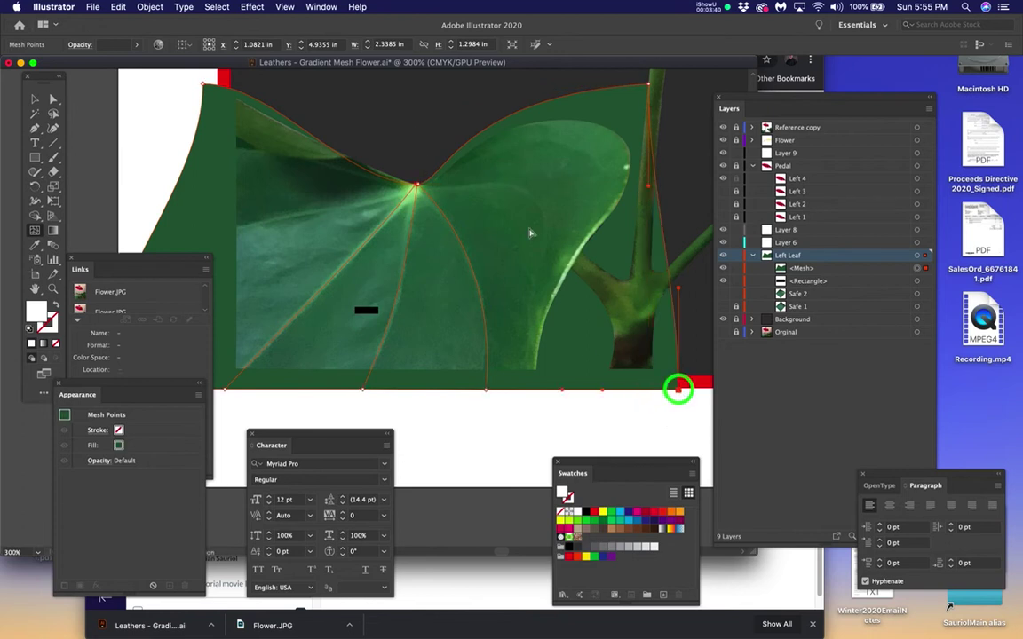
Step: Add a mesh line on the upper edge just to the right of the clustered points at the vein junction
{"action": "scroll", "coordinate": [479, 142], "scroll_direction": "up", "scroll_amount": 2}
{"action": "left_click", "coordinate": [317, 242]}
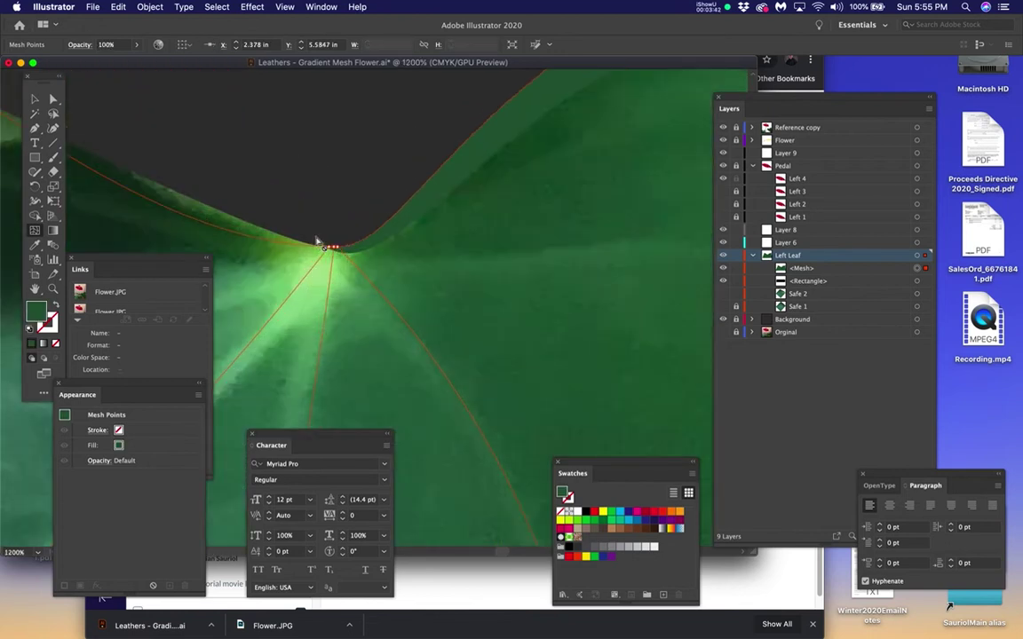
{"action": "scroll", "coordinate": [327, 248], "scroll_direction": "up", "scroll_amount": 5}
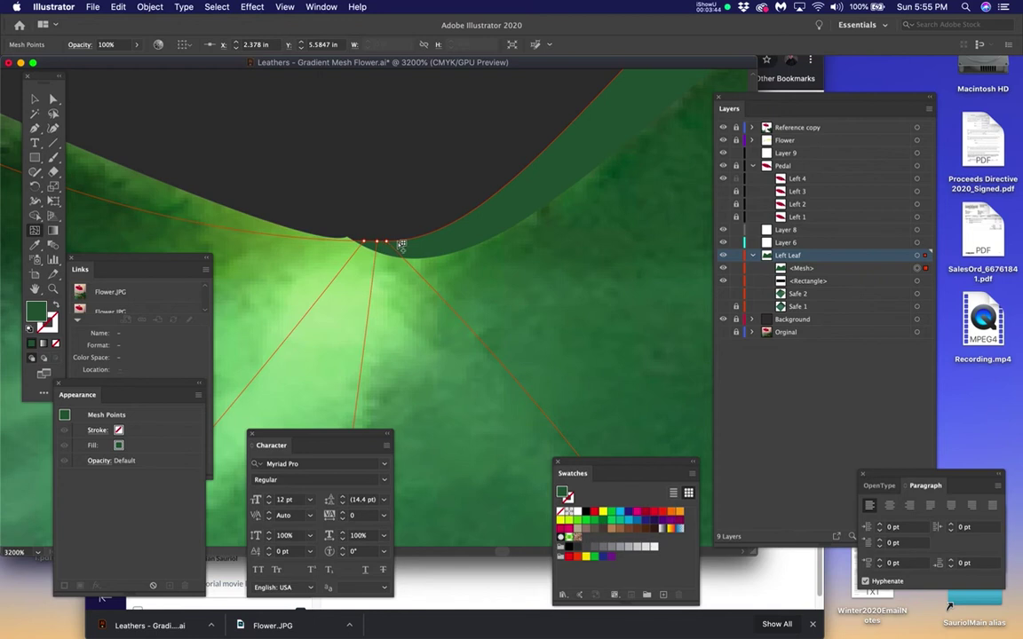
{"action": "scroll", "coordinate": [456, 275], "scroll_direction": "down", "scroll_amount": 8}
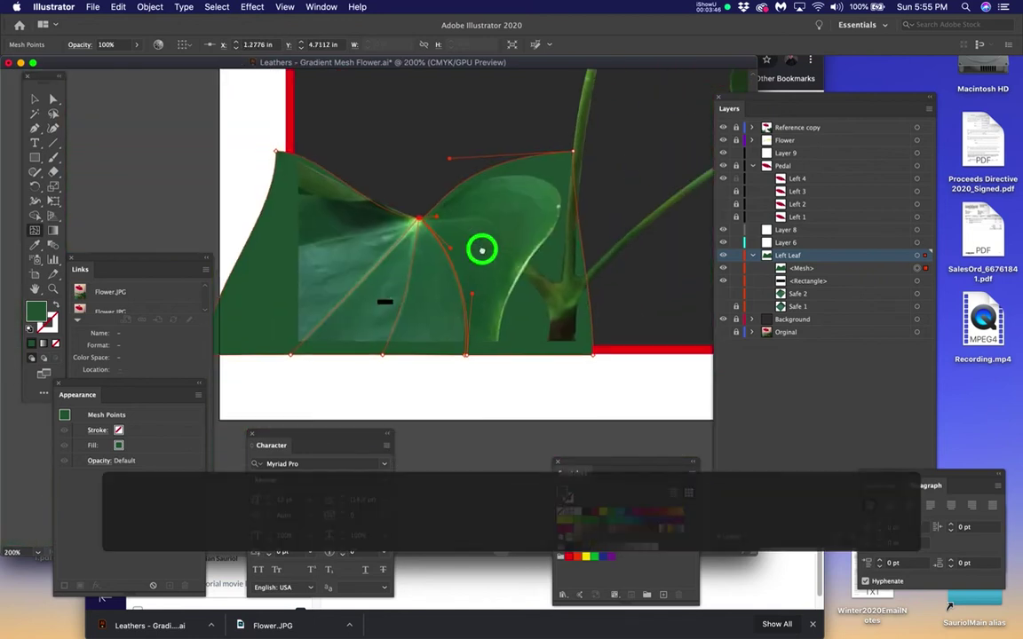
{"action": "scroll", "coordinate": [476, 358], "scroll_direction": "up", "scroll_amount": 3}
{"action": "scroll", "coordinate": [475, 364], "scroll_direction": "down", "scroll_amount": 2}
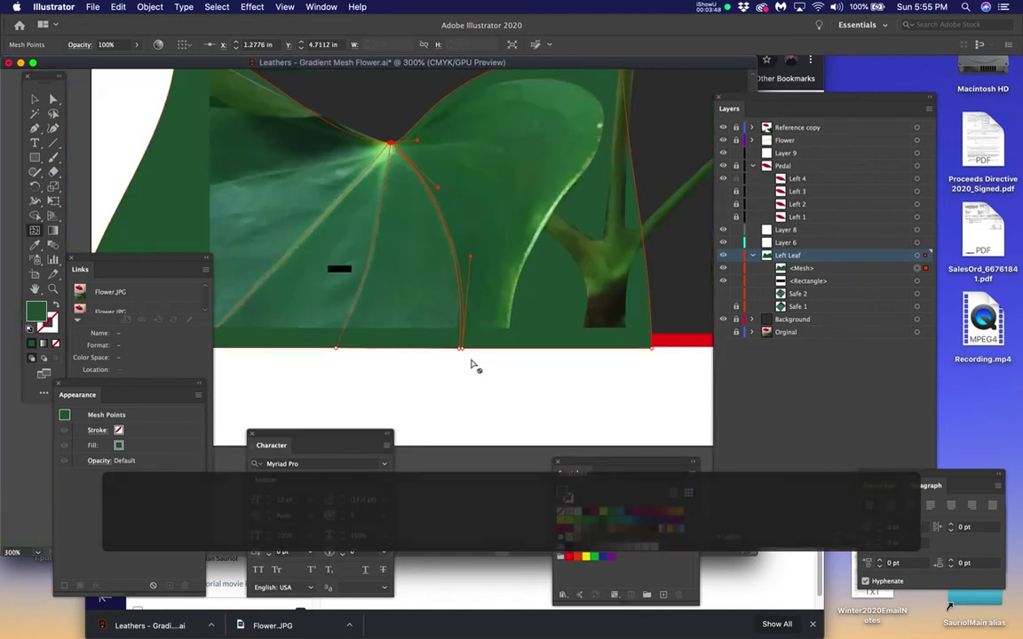
Step: Move the new line's bottom point below the leaf's bright right edge and bend both handles to arch the line across the right lobe
{"action": "left_click_drag", "start_coordinate": [460, 348], "coordinate": [512, 351]}
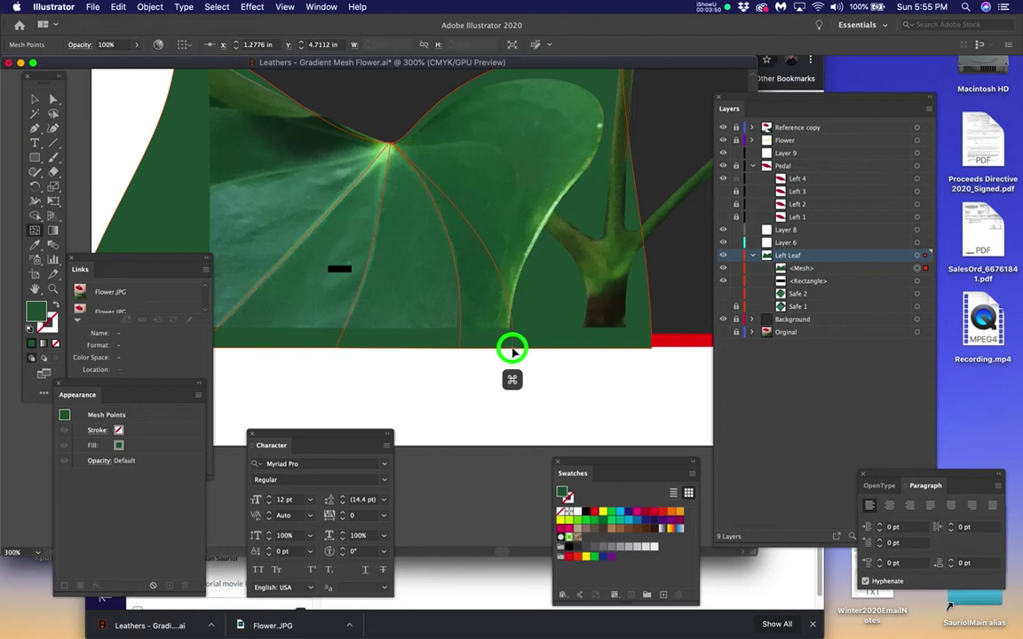
{"action": "mouse_move", "coordinate": [527, 118]}
{"action": "left_mouse_down"}
{"action": "mouse_move", "coordinate": [576, 125]}
{"action": "mouse_move", "coordinate": [532, 134]}
{"action": "left_mouse_up"}
{"action": "left_click_drag", "start_coordinate": [523, 262], "coordinate": [528, 159]}
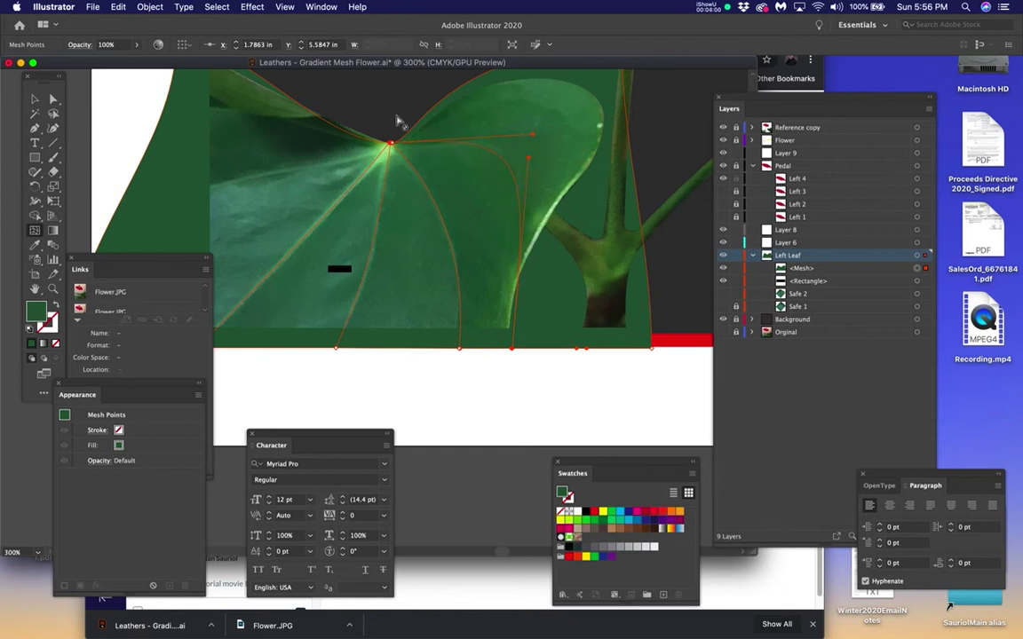
Step: Add another mesh line on the upper edge immediately right of the last point in the junction cluster
{"action": "scroll", "coordinate": [398, 121], "scroll_direction": "up", "scroll_amount": 1}
{"action": "scroll", "coordinate": [443, 151], "scroll_direction": "up", "scroll_amount": 7}
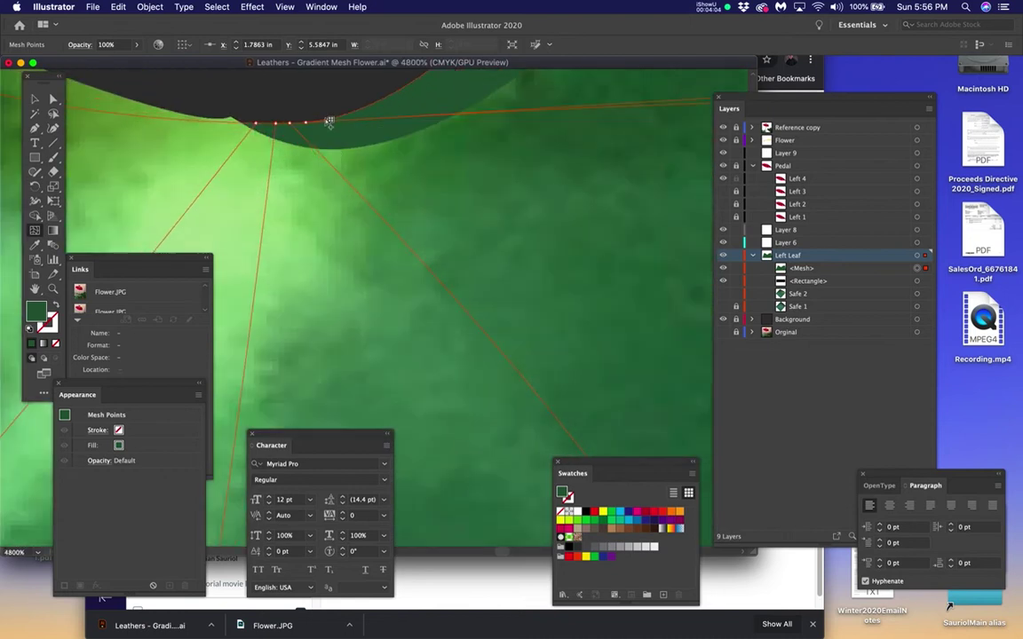
{"action": "left_click", "coordinate": [325, 118]}
{"action": "scroll", "coordinate": [456, 143], "scroll_direction": "down", "scroll_amount": 8}
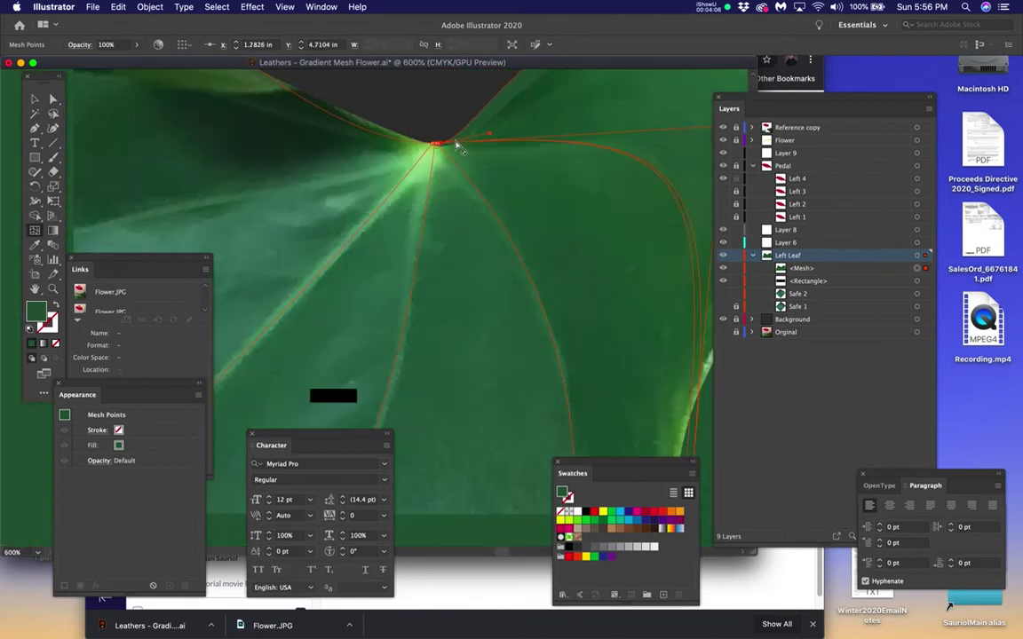
Step: Move the outermost line's bottom point under the plant stem and bend its handles to arch over the leaf's right lobe
{"action": "left_click_drag", "start_coordinate": [573, 353], "coordinate": [670, 334]}
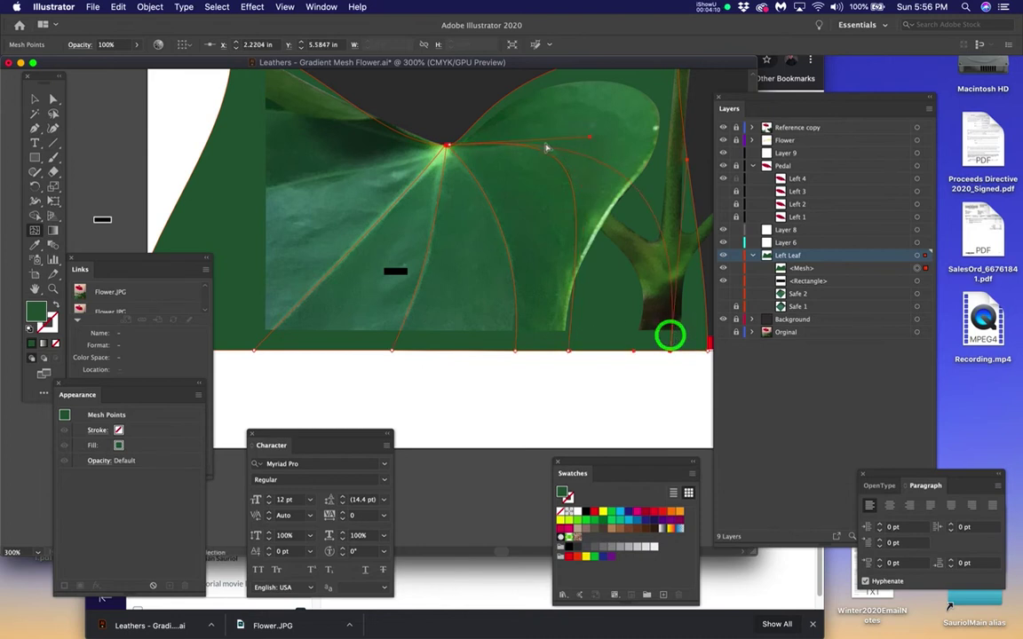
{"action": "left_click_drag", "start_coordinate": [589, 138], "coordinate": [624, 125]}
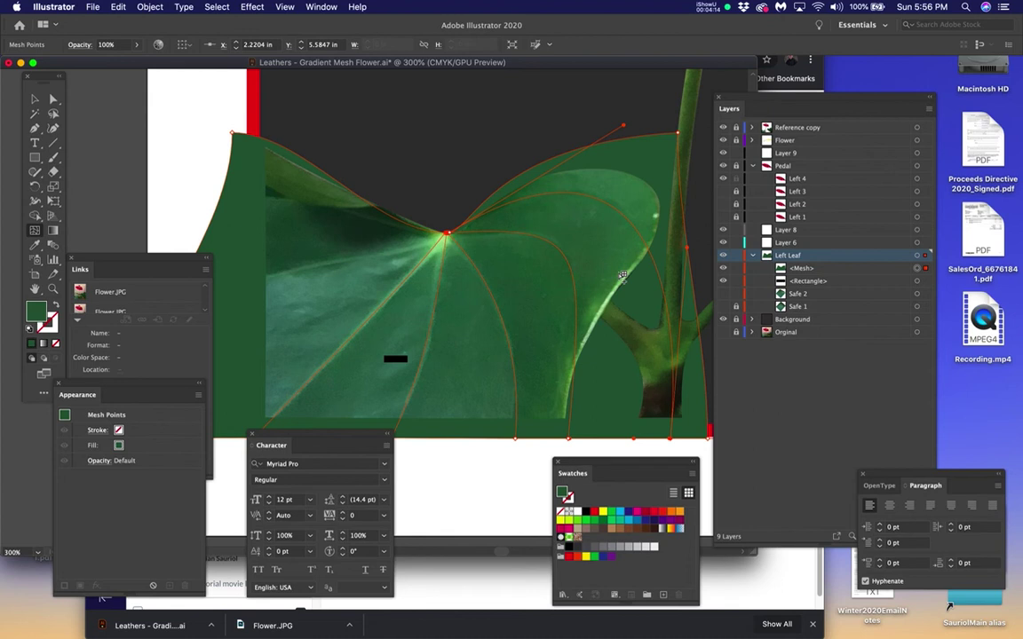
{"action": "left_click_drag", "start_coordinate": [683, 255], "coordinate": [669, 228]}
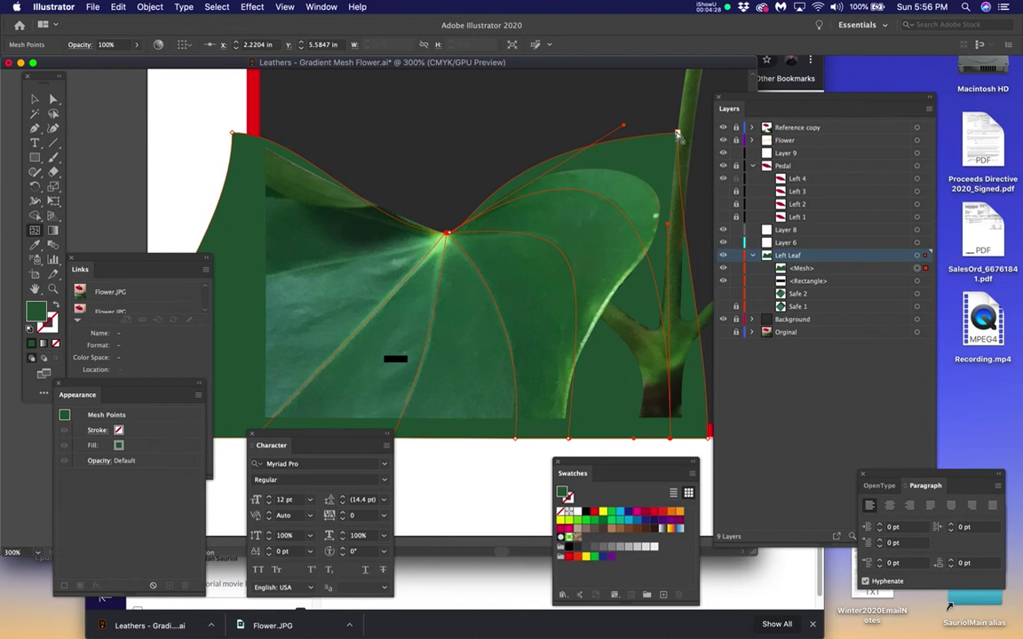
Step: Add a mesh line on the upper edge just to the left of the vein junction
{"action": "key", "text": "super+minus"}
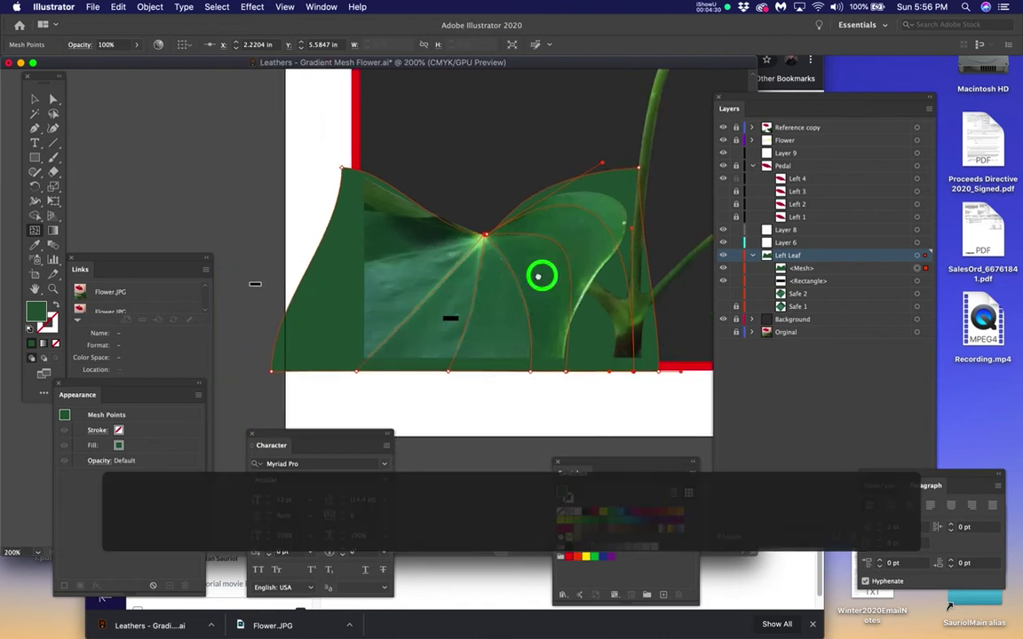
{"action": "key", "text": "super+plus"}
{"action": "key", "text": "super+plus"}
{"action": "key", "text": "super+plus"}
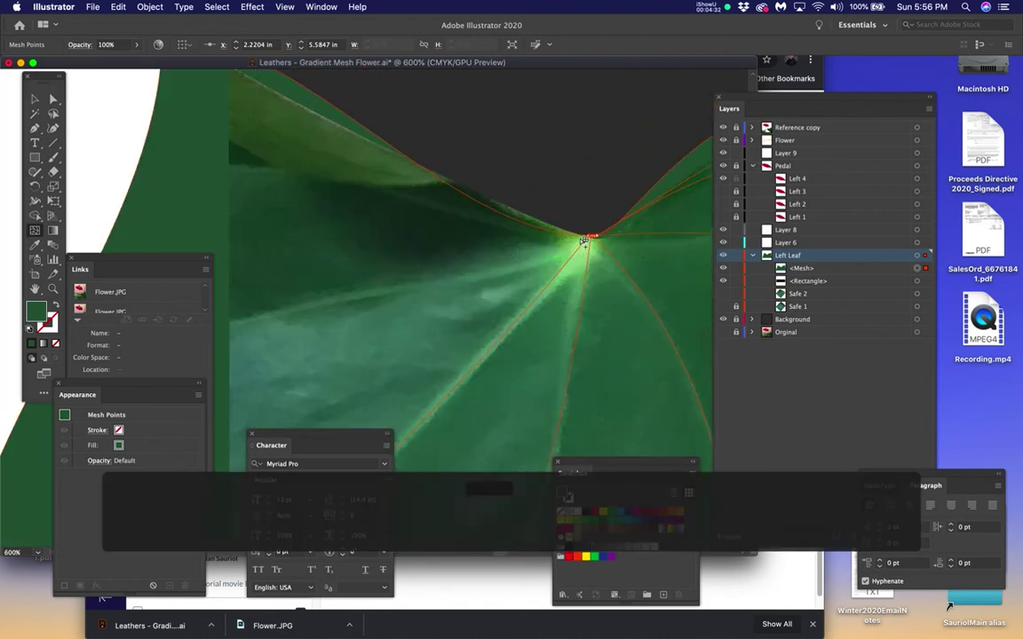
{"action": "key", "text": "super+minus"}
{"action": "key", "text": "super+minus"}
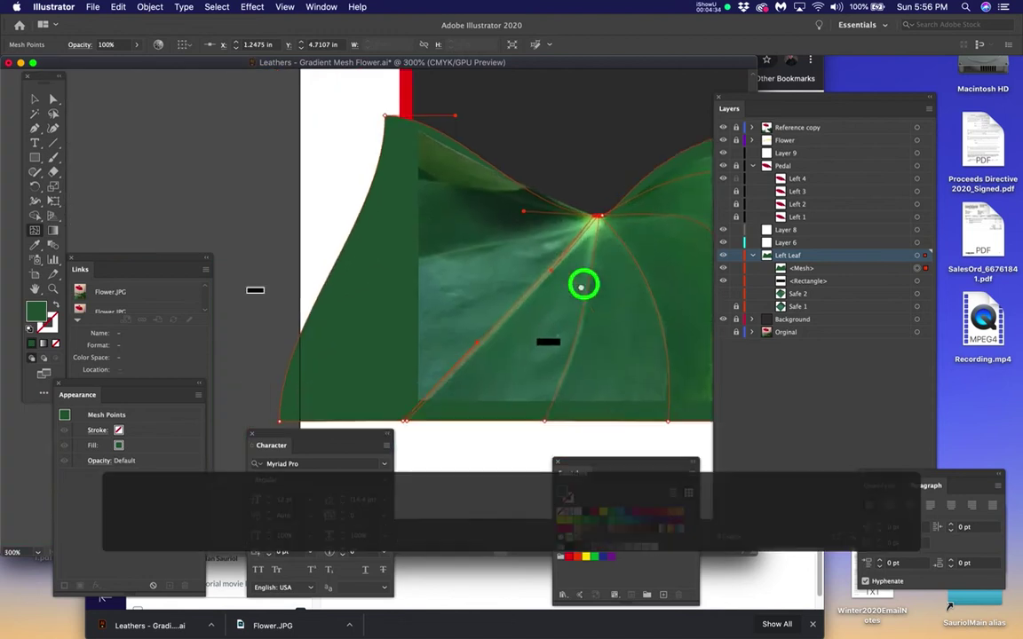
Step: Raise the mesh's lower-left corner point along the outer side and move the new line's bottom point out past the artboard's left edge
{"action": "left_click", "coordinate": [298, 356], "text": "super"}
{"action": "left_click_drag", "start_coordinate": [298, 356], "coordinate": [281, 356]}
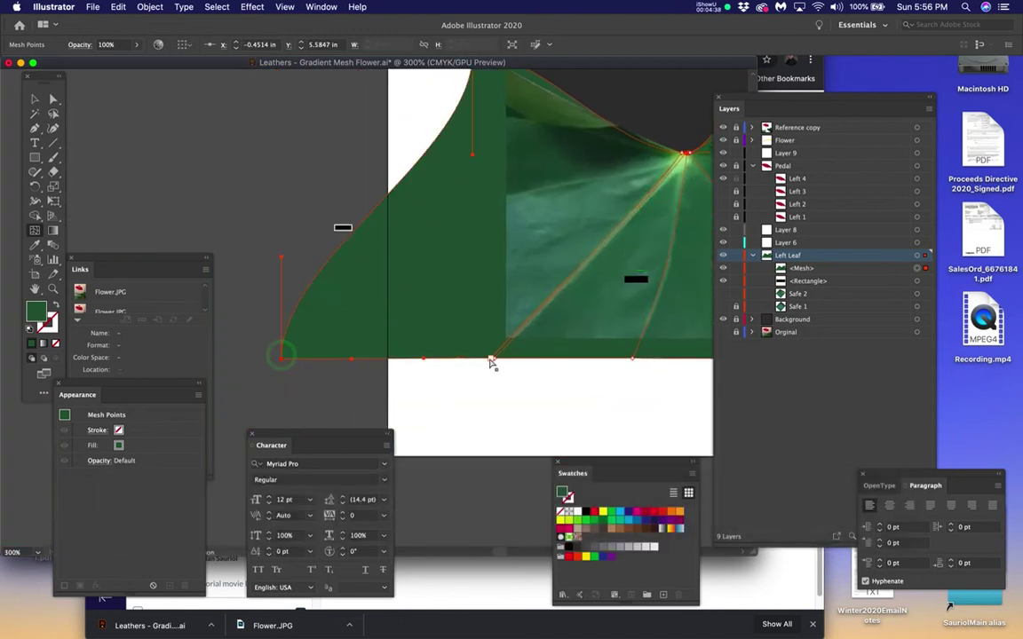
{"action": "left_click_drag", "start_coordinate": [491, 361], "coordinate": [279, 215]}
{"action": "left_click_drag", "start_coordinate": [341, 221], "coordinate": [285, 262]}
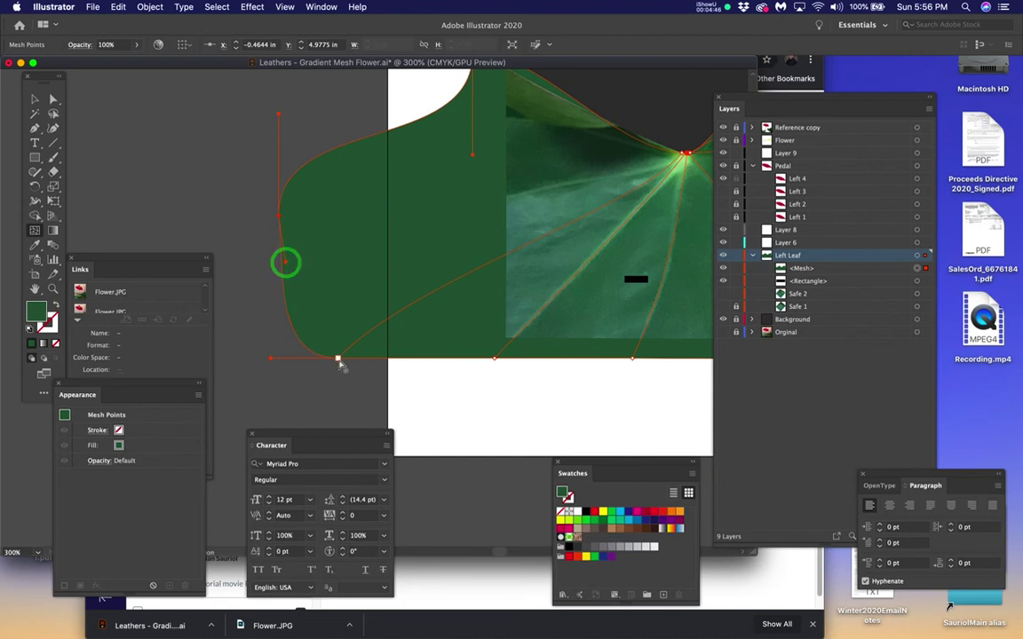
{"action": "left_click_drag", "start_coordinate": [338, 360], "coordinate": [327, 235]}
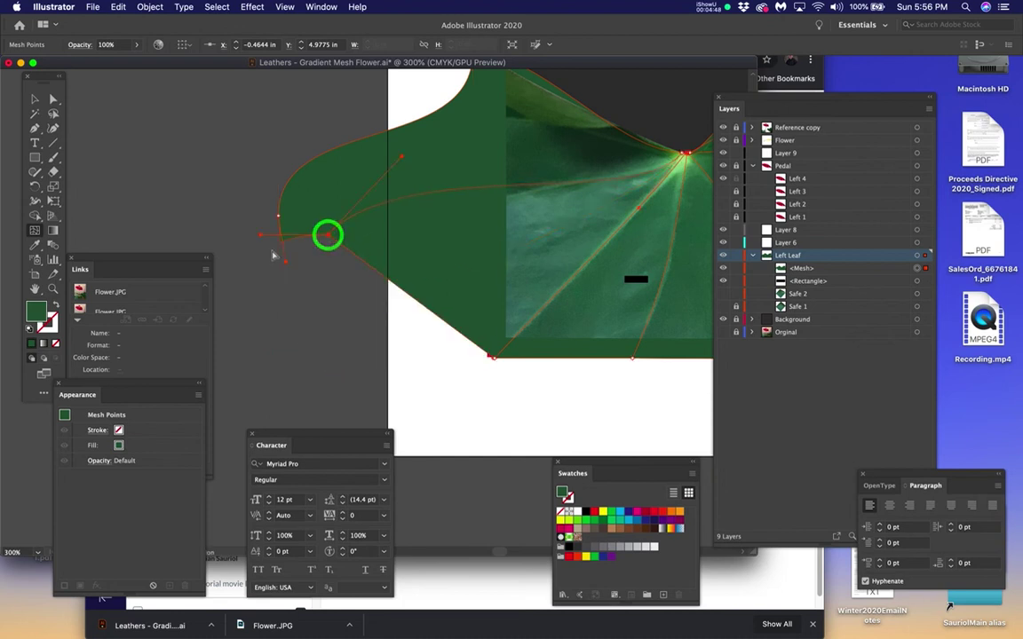
Step: Raise the mesh's left corner point further and adjust the new line's outer handle to round the mesh outline there
{"action": "left_click", "coordinate": [303, 244], "text": "super"}
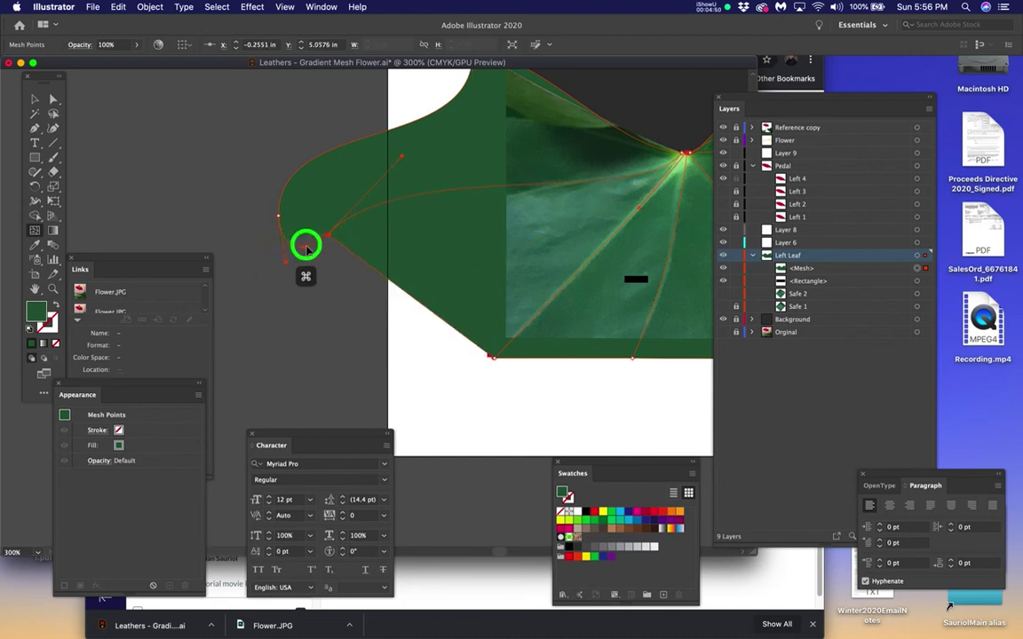
{"action": "left_click_drag", "start_coordinate": [276, 215], "coordinate": [286, 160]}
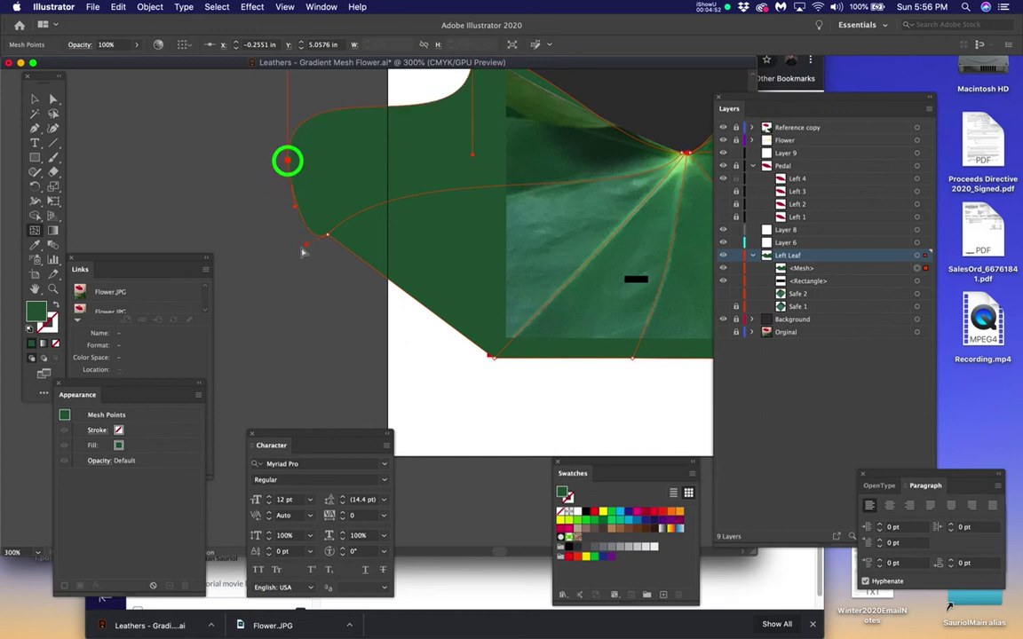
{"action": "left_click", "coordinate": [313, 215]}
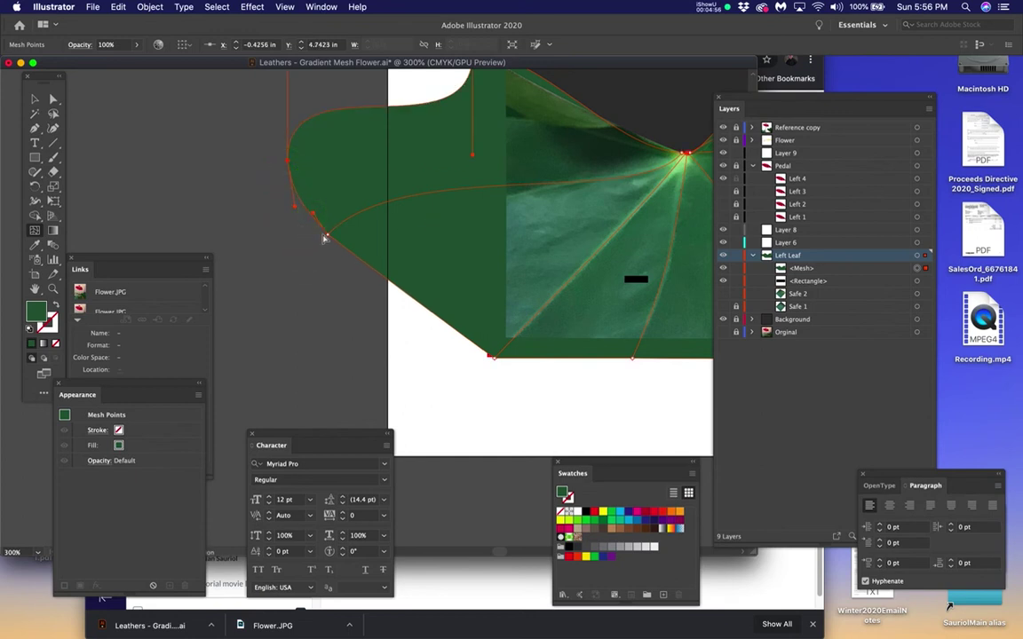
Step: Nudge the new line's outer end point down and bend both of the line's handles to follow the upper-left vein
{"action": "left_click_drag", "start_coordinate": [327, 236], "coordinate": [324, 248]}
{"action": "left_click", "coordinate": [371, 187]}
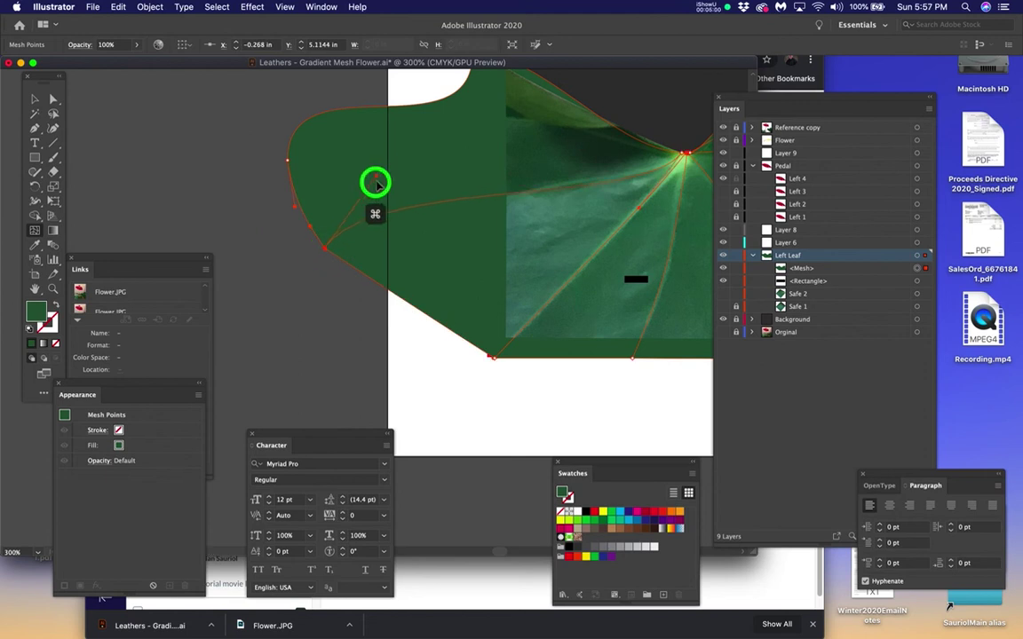
{"action": "left_click_drag", "start_coordinate": [639, 211], "coordinate": [620, 197]}
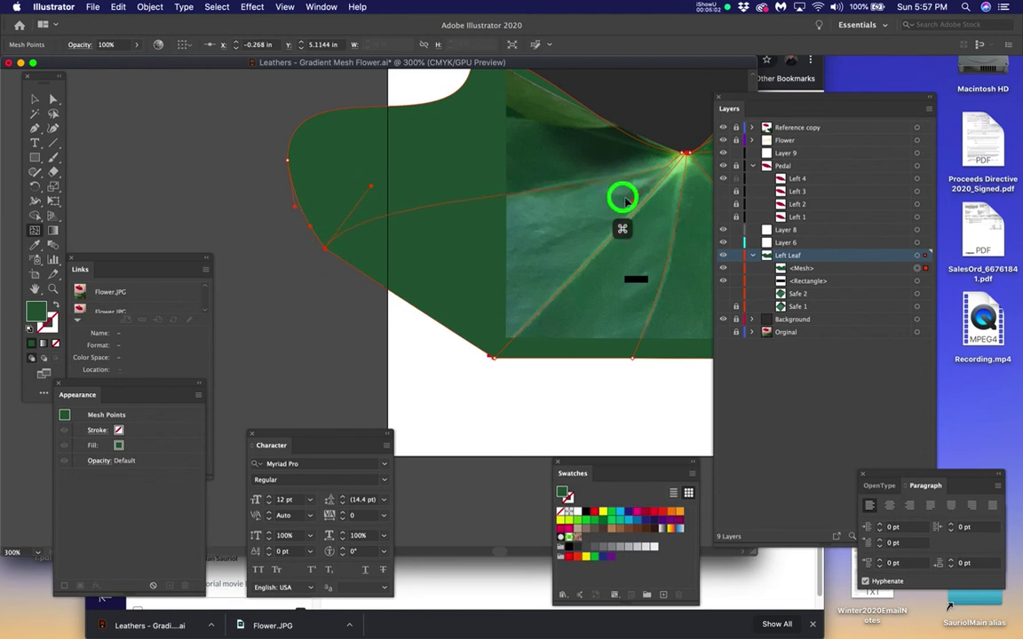
{"action": "scroll", "coordinate": [575, 236], "scroll_direction": "down", "scroll_amount": 1}
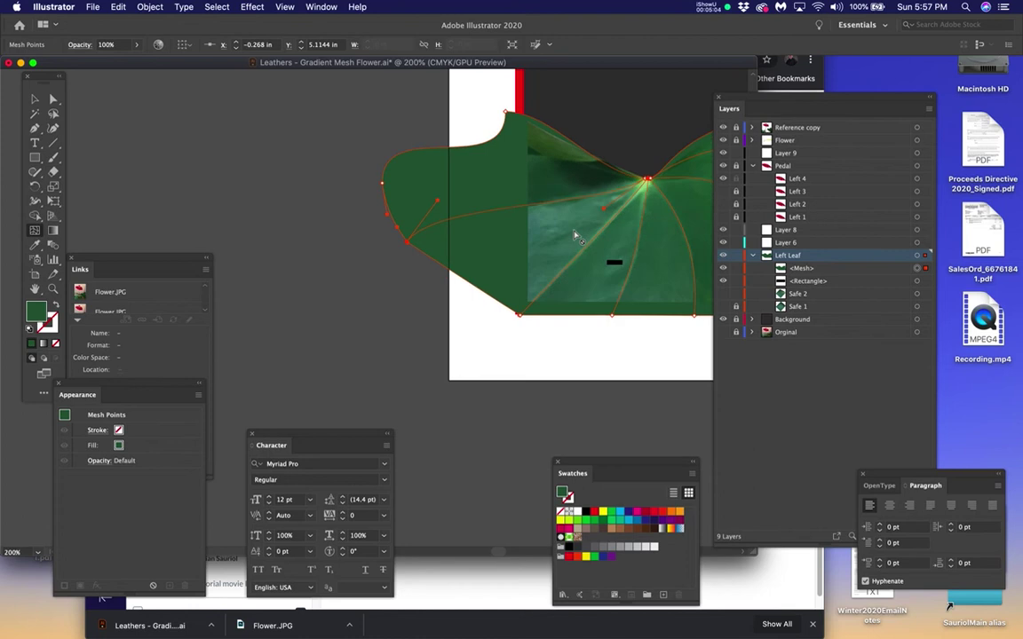
{"action": "scroll", "coordinate": [572, 176], "scroll_direction": "up", "scroll_amount": 1}
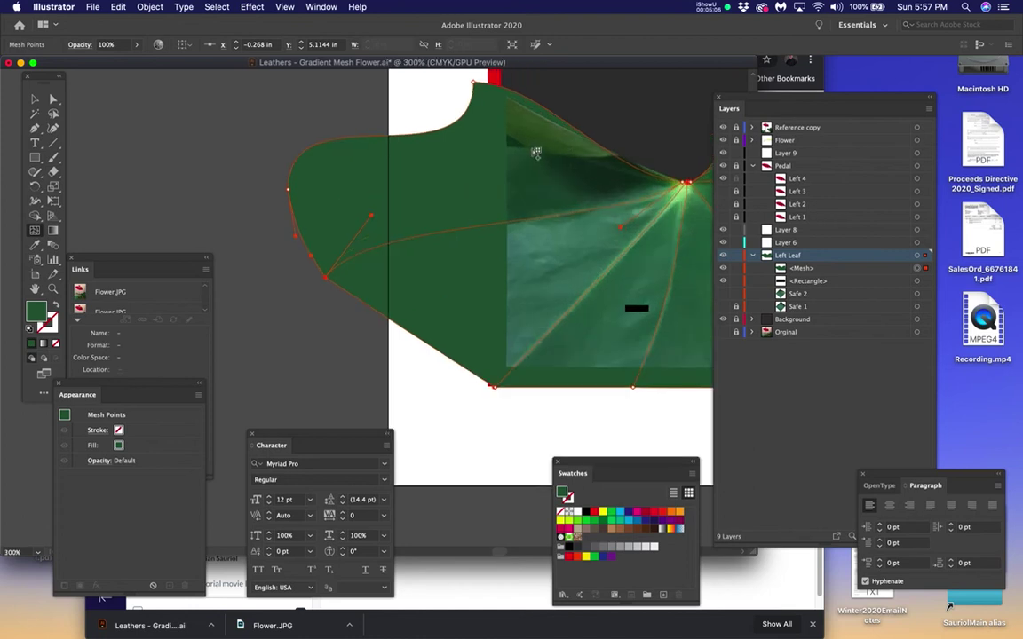
{"action": "left_click", "coordinate": [521, 181]}
{"action": "key", "text": "super+z"}
{"action": "key", "text": "super+z"}
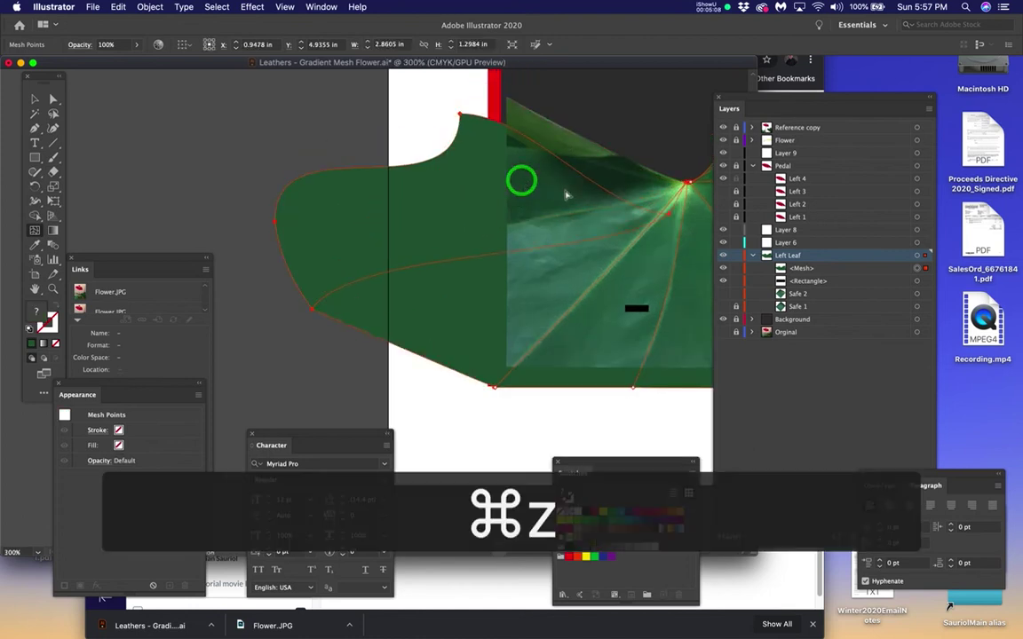
Step: Select the leftmost junction point and pull its upper-edge handle inward and up along the leaf's upper-left edge
{"action": "scroll", "coordinate": [658, 196], "scroll_direction": "right", "scroll_amount": 3}
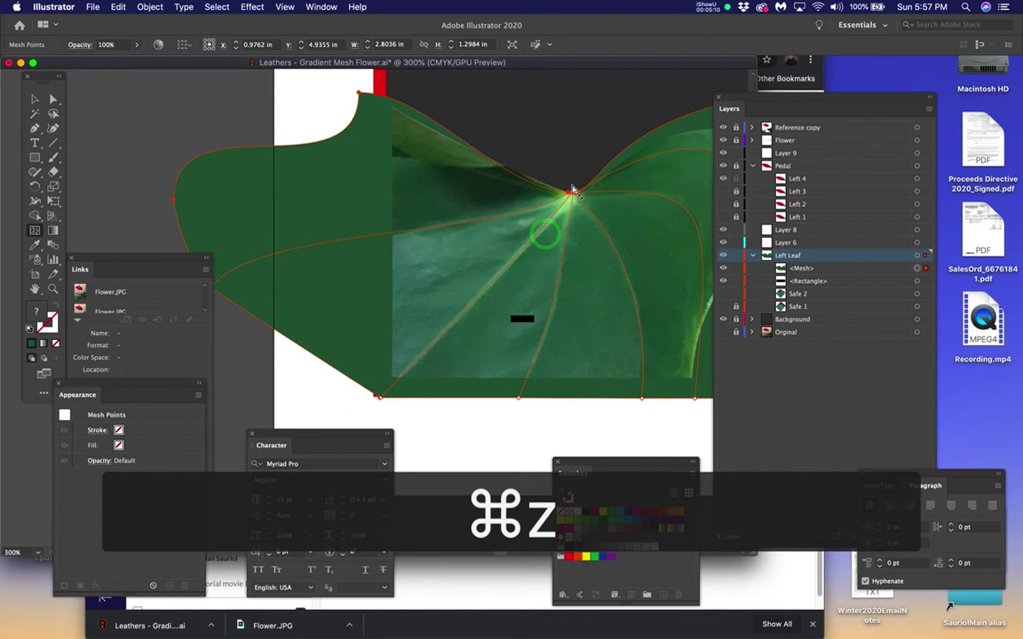
{"action": "scroll", "coordinate": [573, 189], "scroll_direction": "up", "scroll_amount": 2}
{"action": "left_click", "coordinate": [552, 207], "text": "super"}
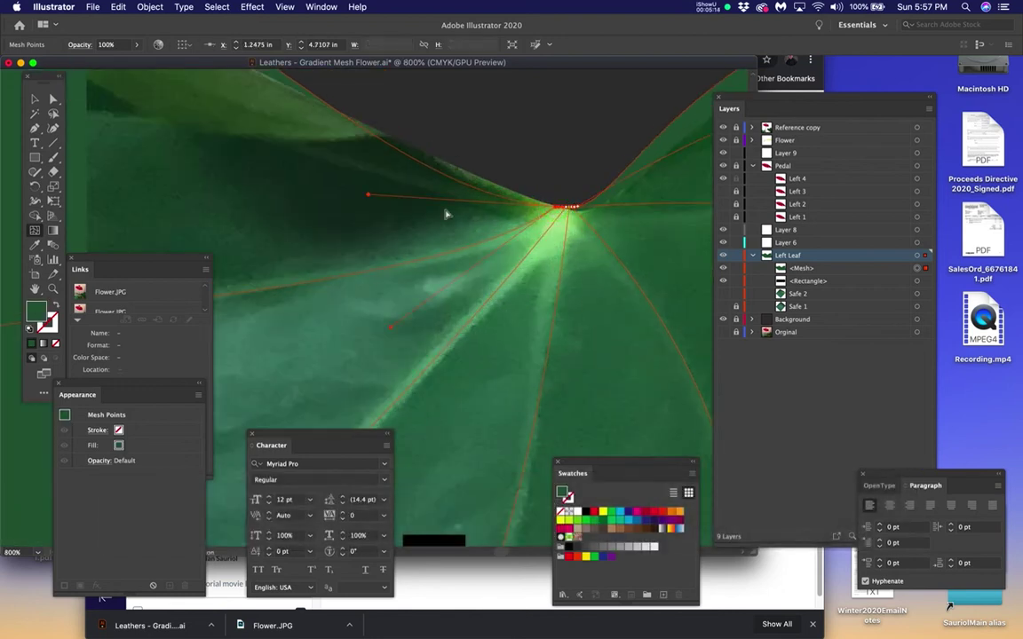
{"action": "left_click_drag", "start_coordinate": [371, 194], "coordinate": [452, 171]}
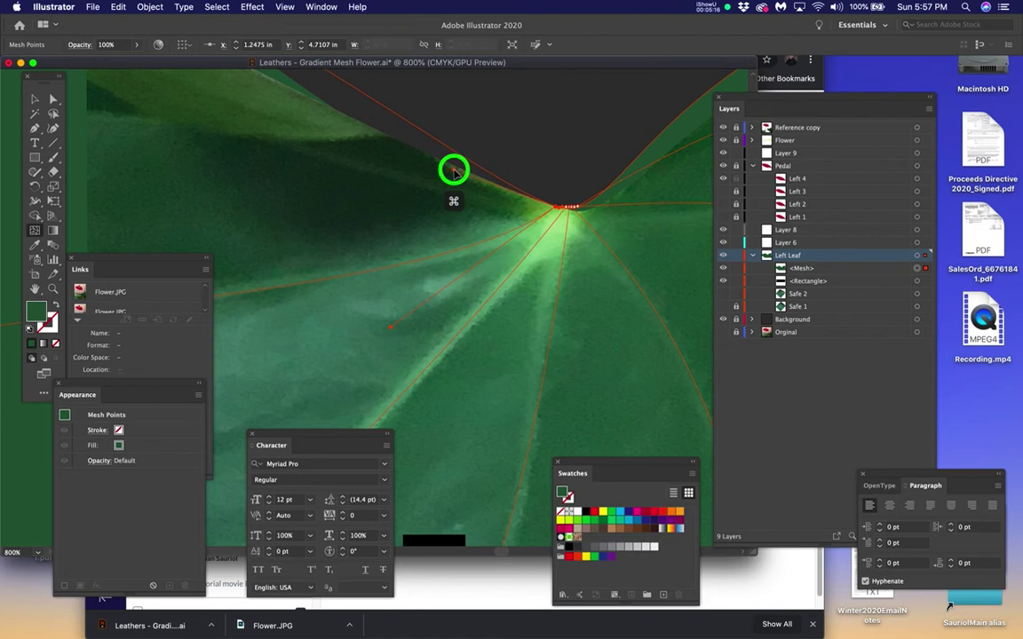
{"action": "scroll", "coordinate": [571, 225], "scroll_direction": "down", "scroll_amount": 4}
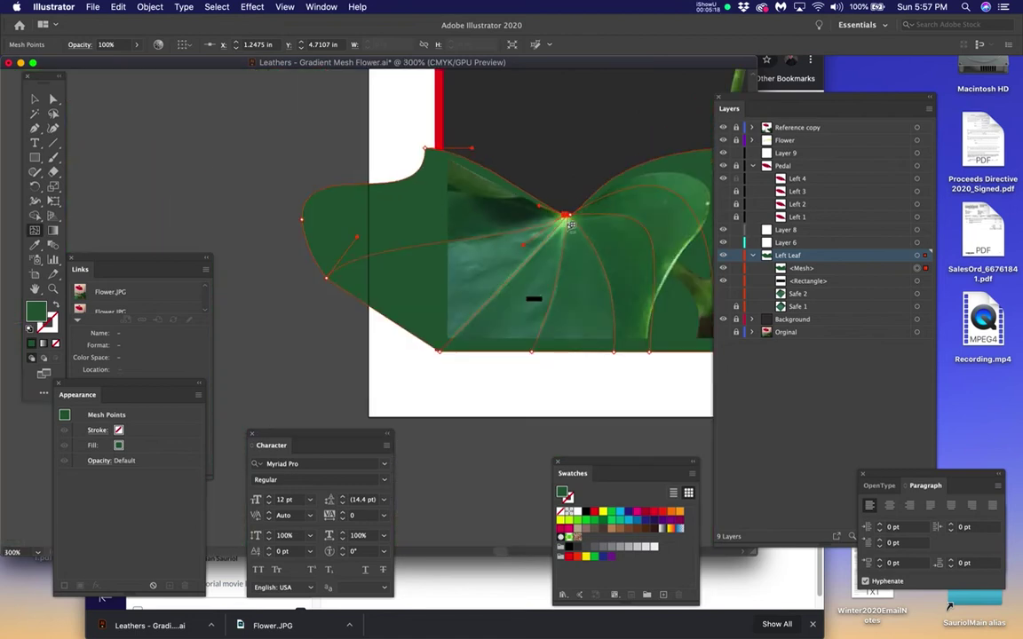
Step: Select the next point in the vein junction and raise its mesh line's stacked outer end point well above the lower one
{"action": "left_click_drag", "start_coordinate": [516, 269], "coordinate": [421, 256]}
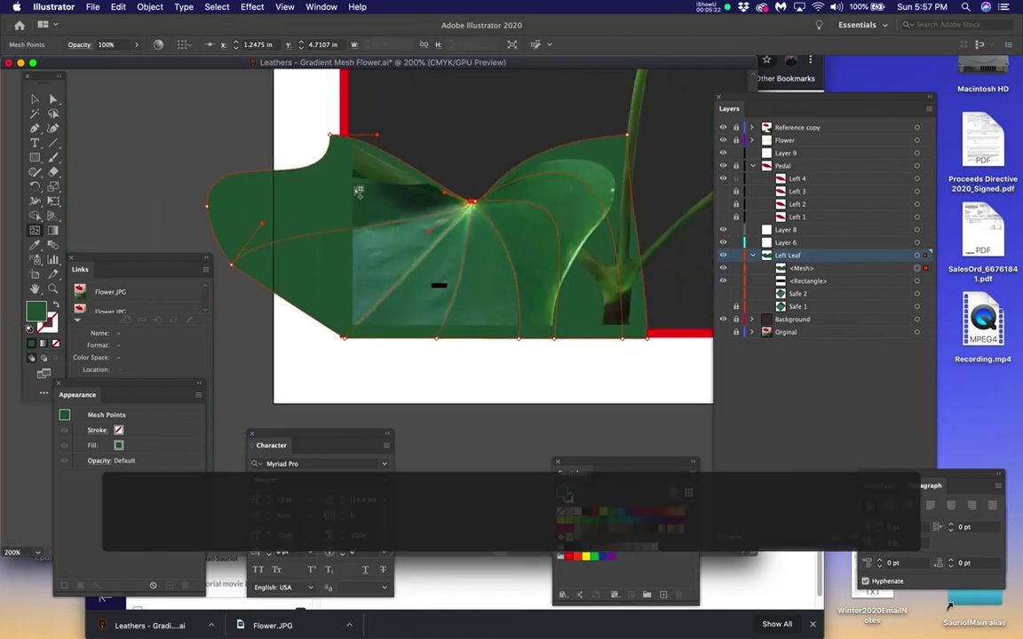
{"action": "scroll", "coordinate": [386, 188], "scroll_direction": "up", "scroll_amount": 3}
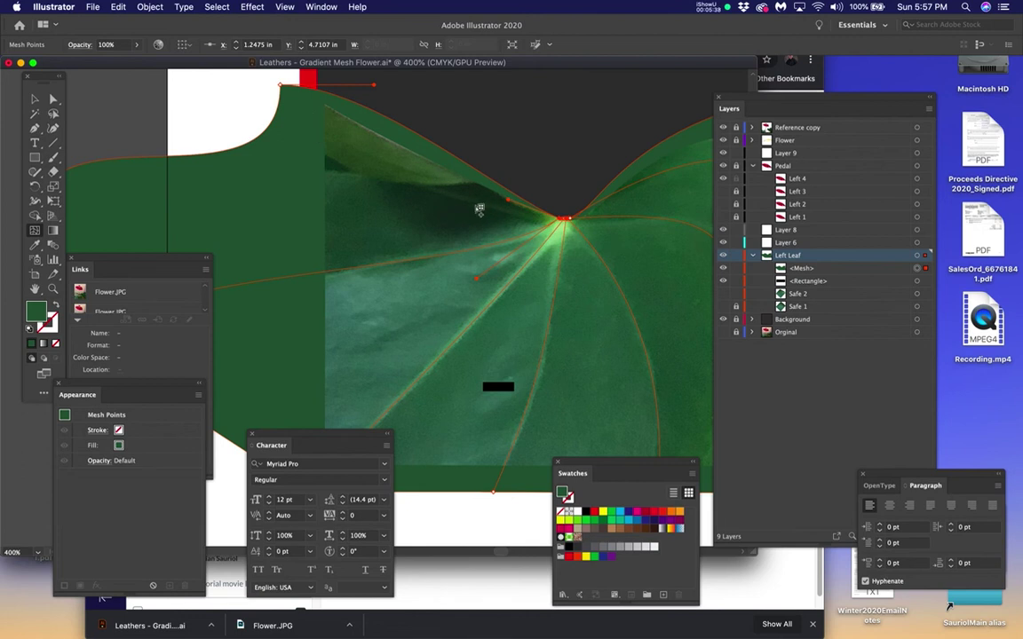
{"action": "scroll", "coordinate": [525, 226], "scroll_direction": "up", "scroll_amount": 5}
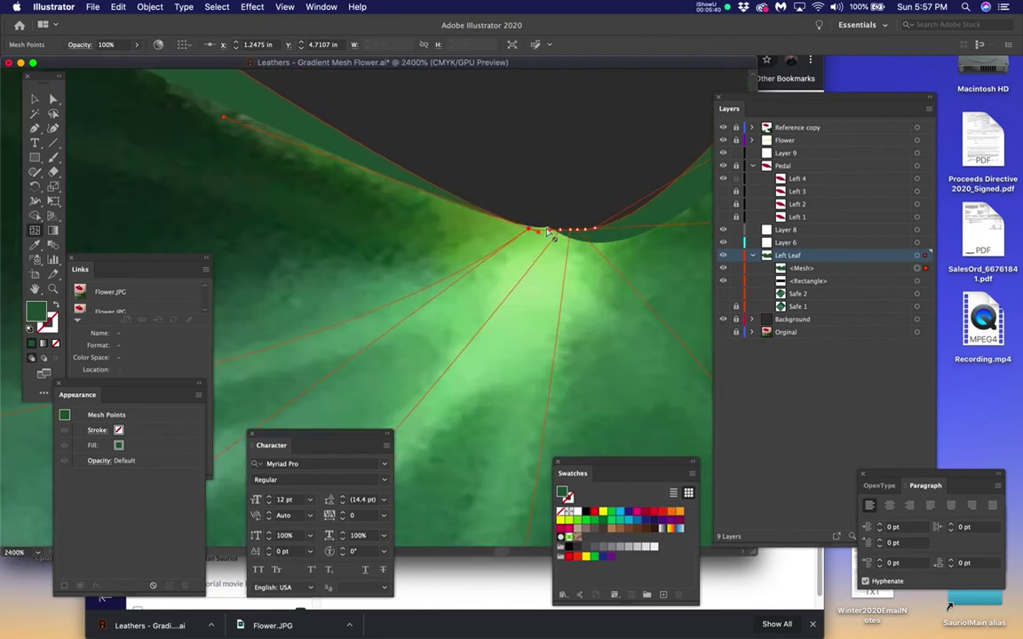
{"action": "left_click", "coordinate": [514, 224]}
{"action": "scroll", "coordinate": [514, 224], "scroll_direction": "down", "scroll_amount": 5}
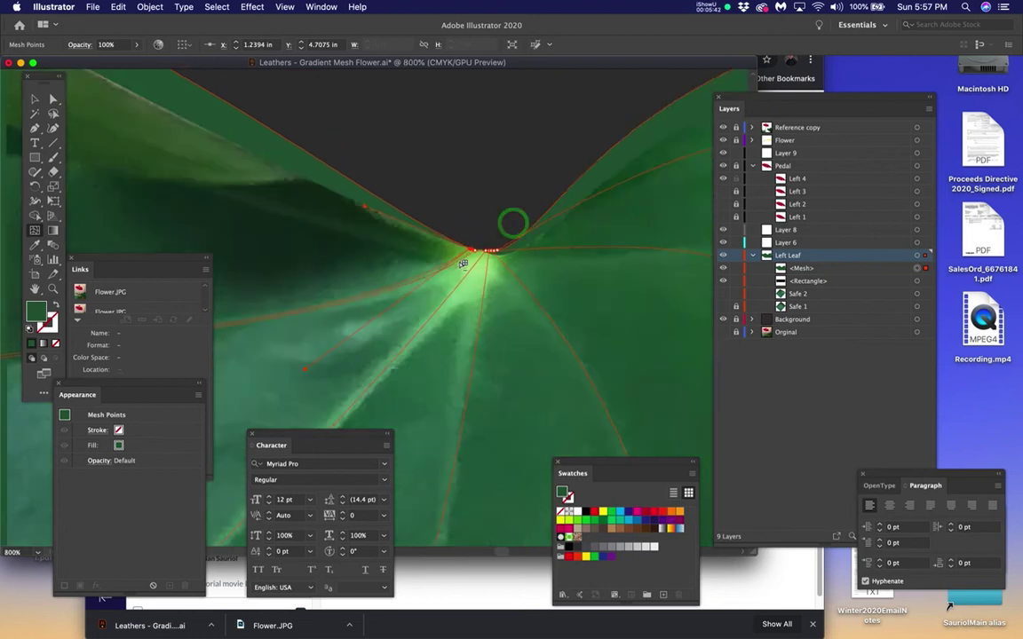
{"action": "left_click_drag", "start_coordinate": [441, 283], "coordinate": [644, 238]}
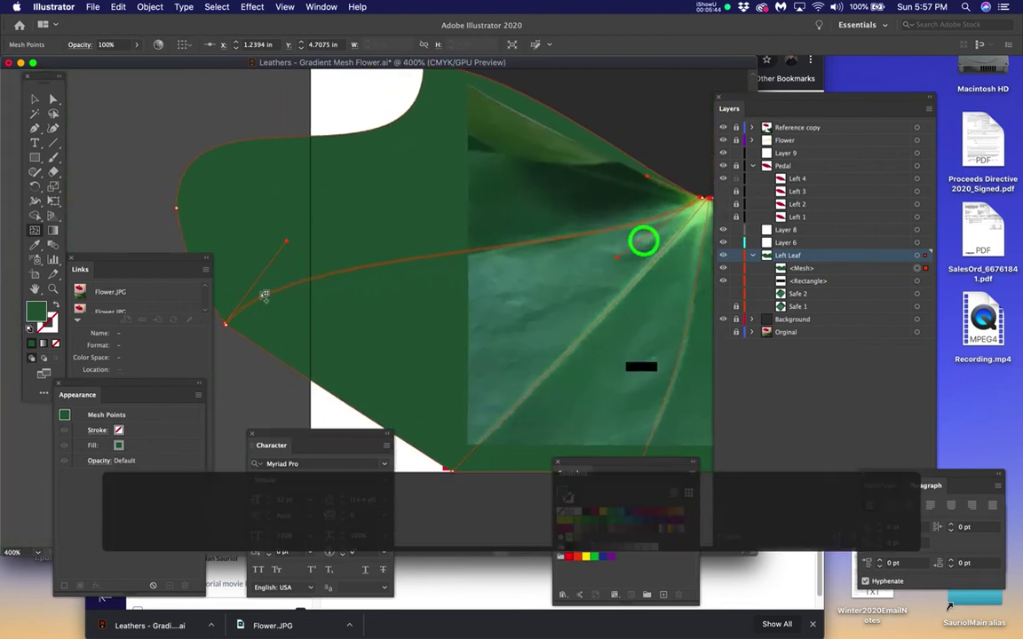
{"action": "left_click", "coordinate": [223, 324], "text": "super"}
{"action": "left_click", "coordinate": [234, 203], "text": "super"}
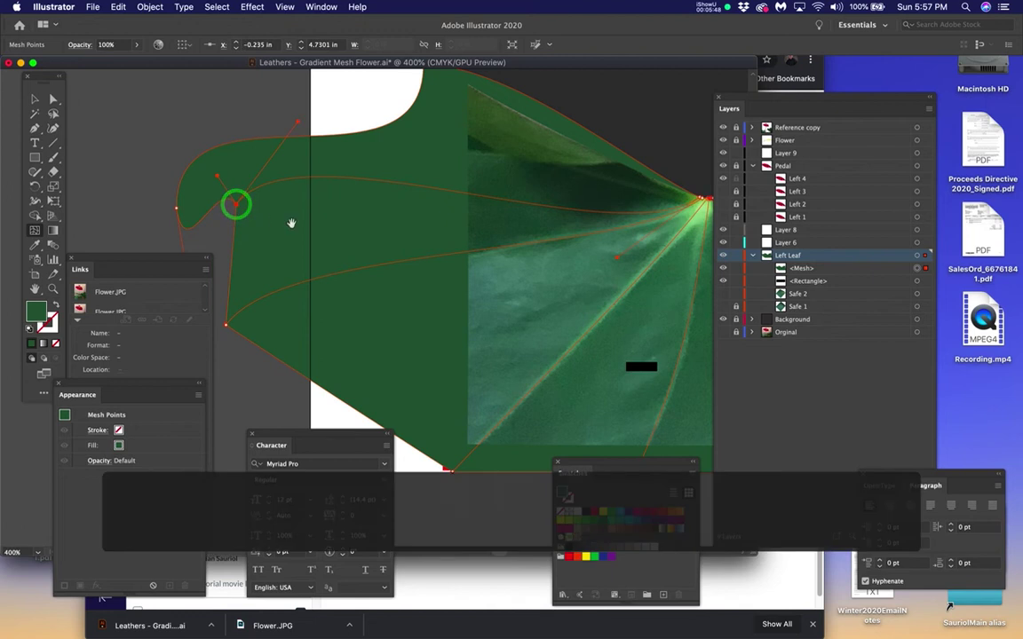
Step: Move the mesh's outer left corner point up beside the artboard's edge and adjust the handles shaping the upper-left outline
{"action": "left_click_drag", "start_coordinate": [306, 232], "coordinate": [326, 335]}
{"action": "left_click_drag", "start_coordinate": [313, 293], "coordinate": [393, 281]}
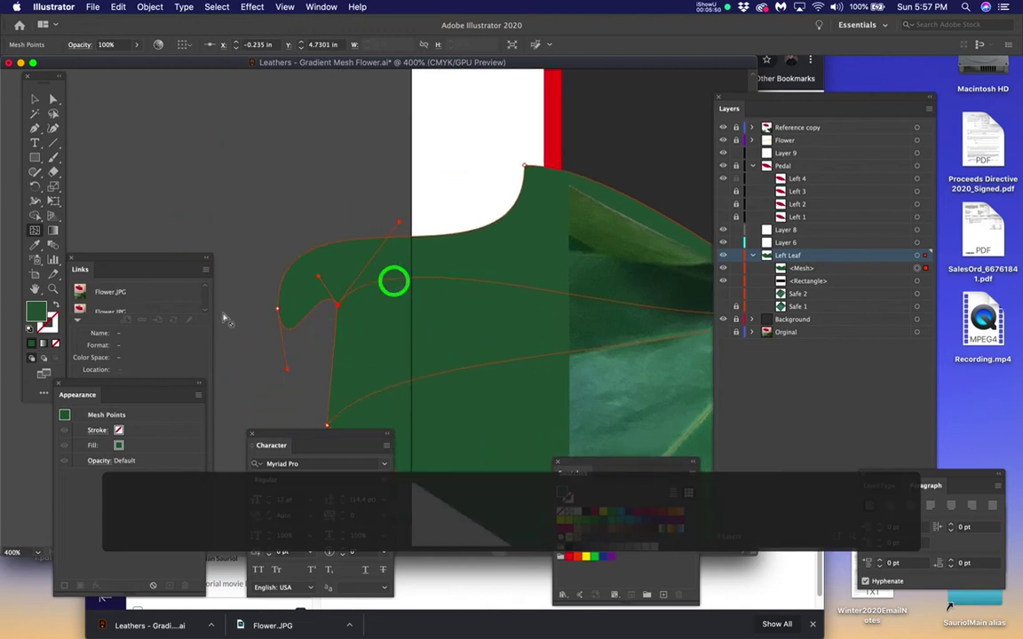
{"action": "left_click", "coordinate": [274, 221], "text": "super"}
{"action": "left_click_drag", "start_coordinate": [274, 221], "coordinate": [372, 125]}
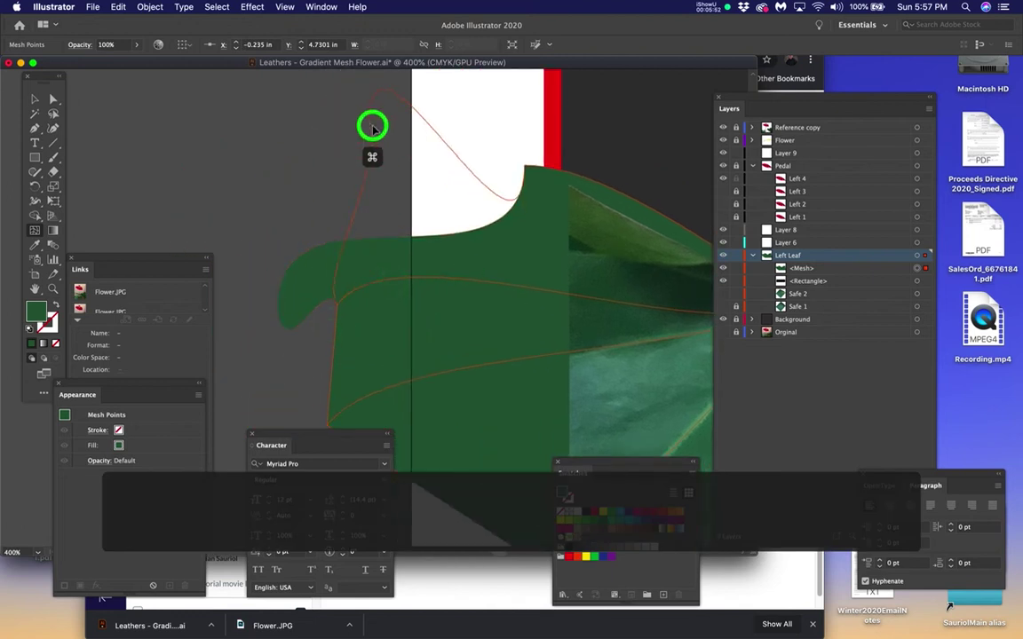
{"action": "left_click_drag", "start_coordinate": [524, 301], "coordinate": [502, 149]}
{"action": "left_click_drag", "start_coordinate": [378, 187], "coordinate": [359, 178]}
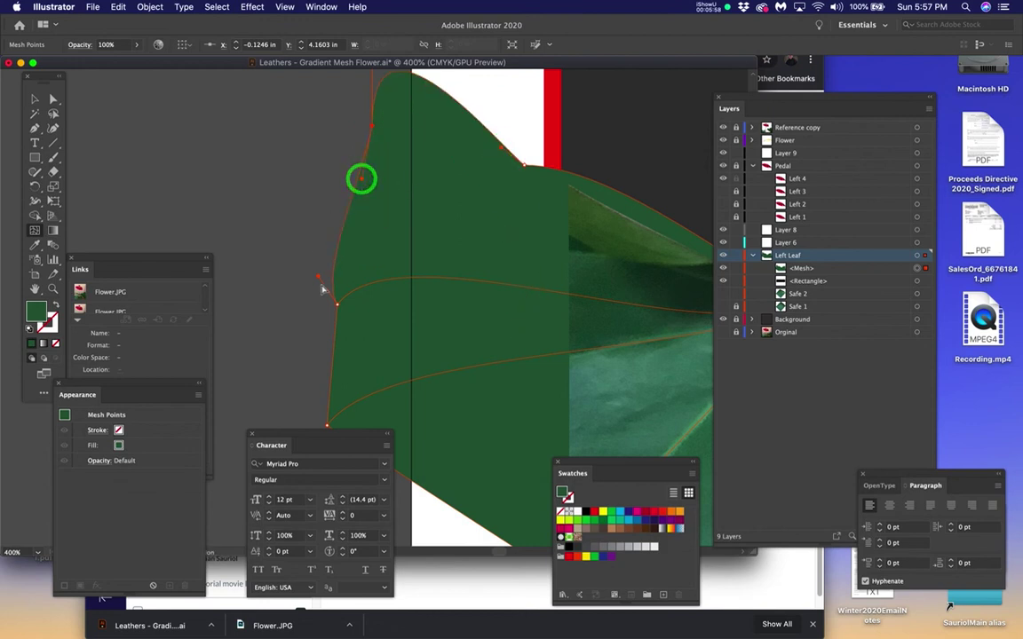
Step: Raise the upper vein line's outer end point along the mesh's left side and adjust its handles to straighten the outline
{"action": "left_click_drag", "start_coordinate": [319, 278], "coordinate": [339, 255]}
{"action": "mouse_move", "coordinate": [337, 307]}
{"action": "left_mouse_down"}
{"action": "mouse_move", "coordinate": [347, 205]}
{"action": "mouse_move", "coordinate": [359, 204]}
{"action": "mouse_move", "coordinate": [370, 130]}
{"action": "mouse_move", "coordinate": [365, 166]}
{"action": "left_mouse_up"}
{"action": "mouse_move", "coordinate": [423, 121]}
{"action": "left_mouse_down"}
{"action": "mouse_move", "coordinate": [427, 175]}
{"action": "mouse_move", "coordinate": [412, 180]}
{"action": "left_mouse_up"}
{"action": "scroll", "coordinate": [412, 326], "scroll_direction": "right", "scroll_amount": 5}
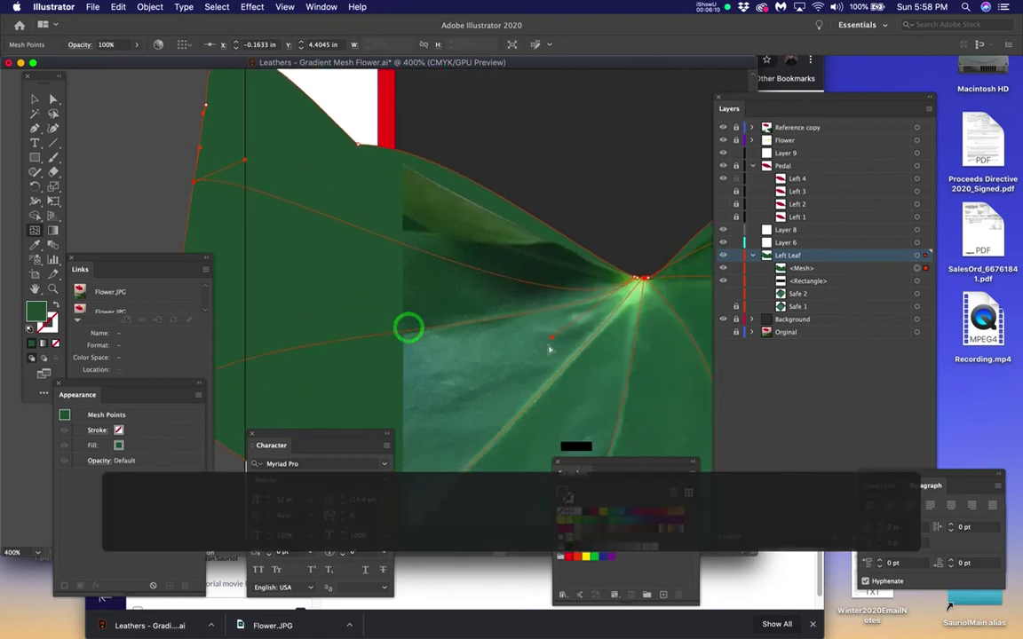
{"action": "left_click_drag", "start_coordinate": [551, 337], "coordinate": [531, 260]}
{"action": "key", "text": "super+x"}
{"action": "key", "text": "super+z"}
{"action": "key", "text": "super+z"}
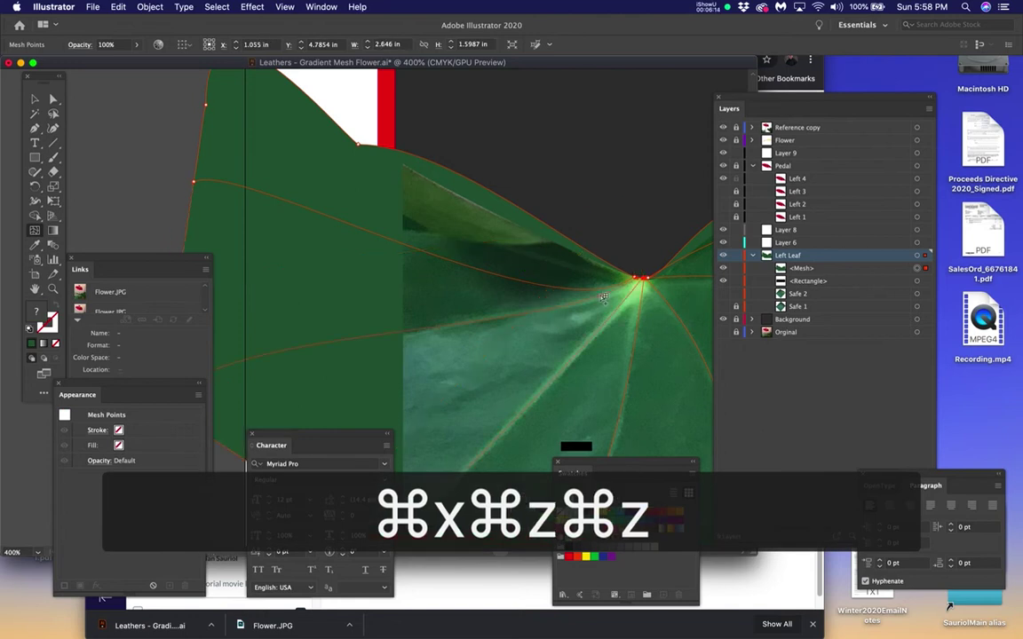
Step: Reselect the upper line's outer end point and pull its junction-side handle upward along the leaf's dark fold
{"action": "left_click", "coordinate": [193, 183], "text": "super"}
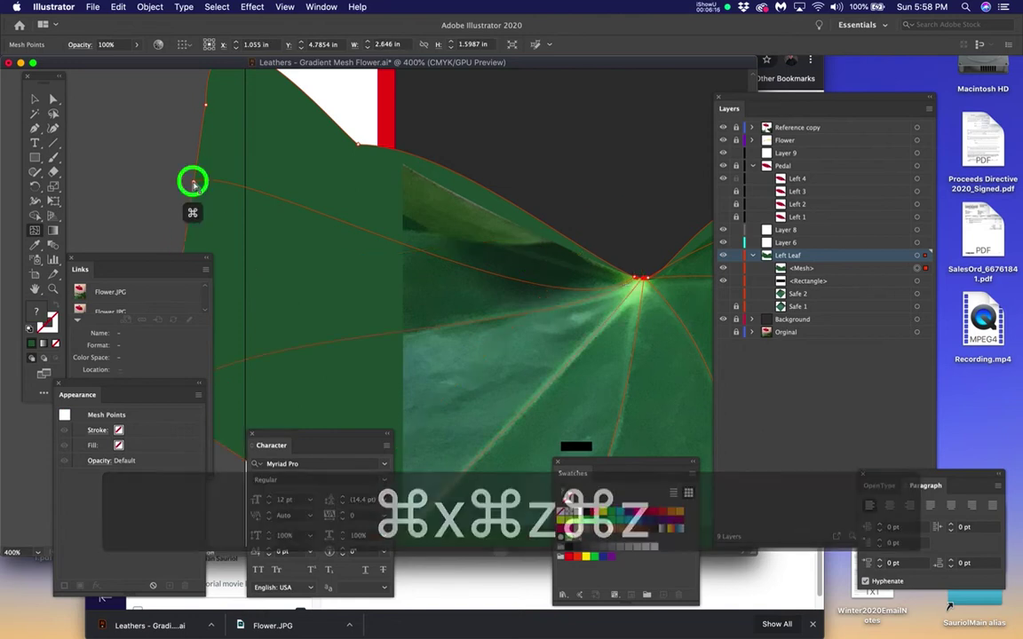
{"action": "left_click", "coordinate": [263, 188], "text": "super"}
{"action": "left_click", "coordinate": [193, 182], "text": "super"}
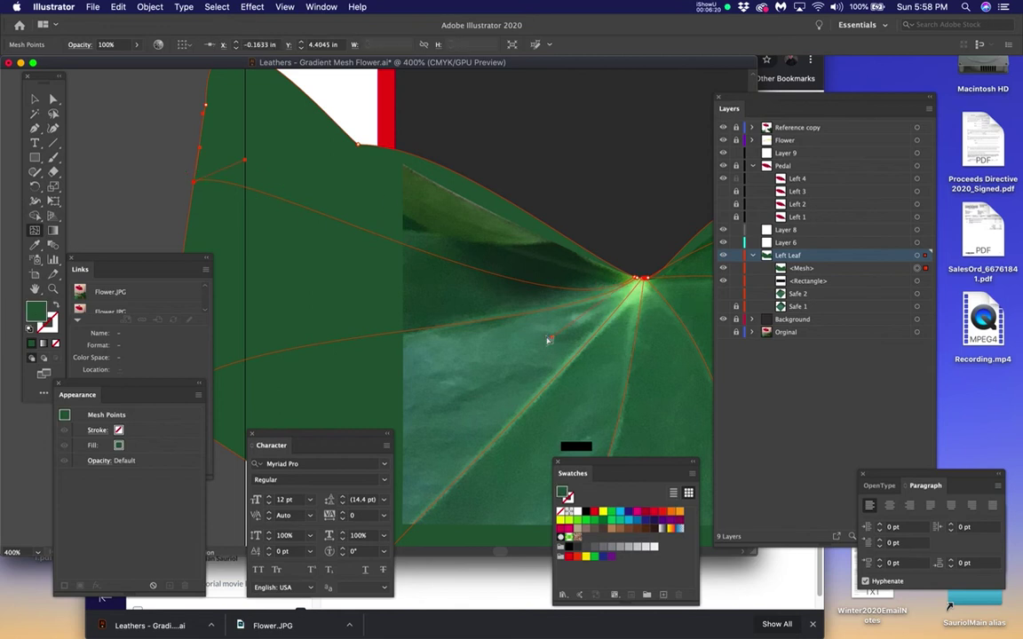
{"action": "mouse_move", "coordinate": [551, 340]}
{"action": "left_mouse_down"}
{"action": "mouse_move", "coordinate": [539, 264]}
{"action": "mouse_move", "coordinate": [527, 266]}
{"action": "left_mouse_up"}
Step: Add a mesh line crossing all the veins, placed about halfway down the vein right of the junction
{"action": "key", "text": "super+minus"}
{"action": "key", "text": "super+minus"}
{"action": "scroll", "coordinate": [562, 300], "scroll_direction": "right", "scroll_amount": 5}
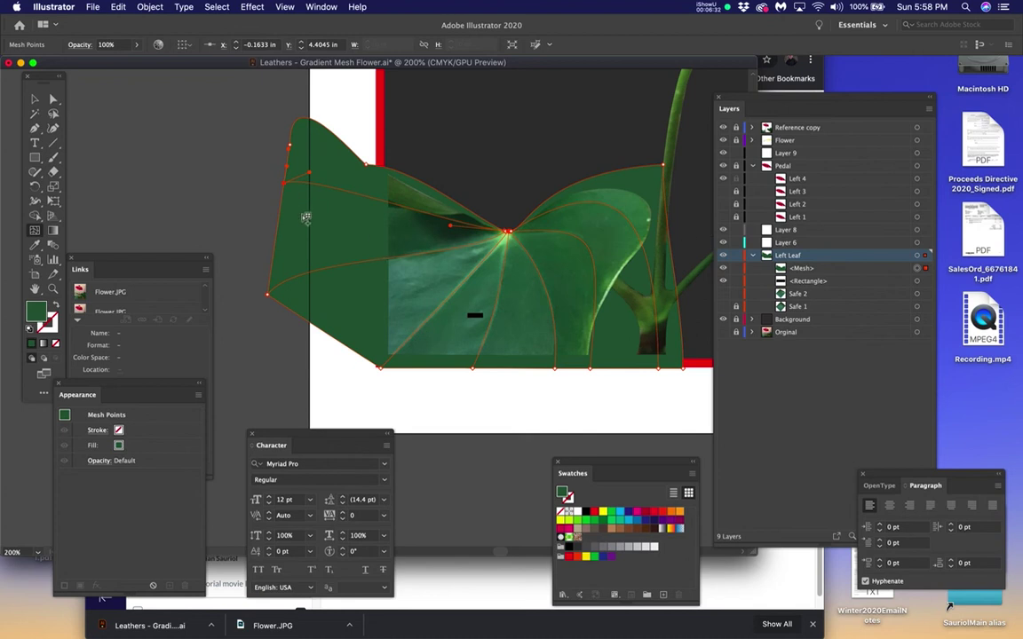
{"action": "left_click", "coordinate": [547, 291]}
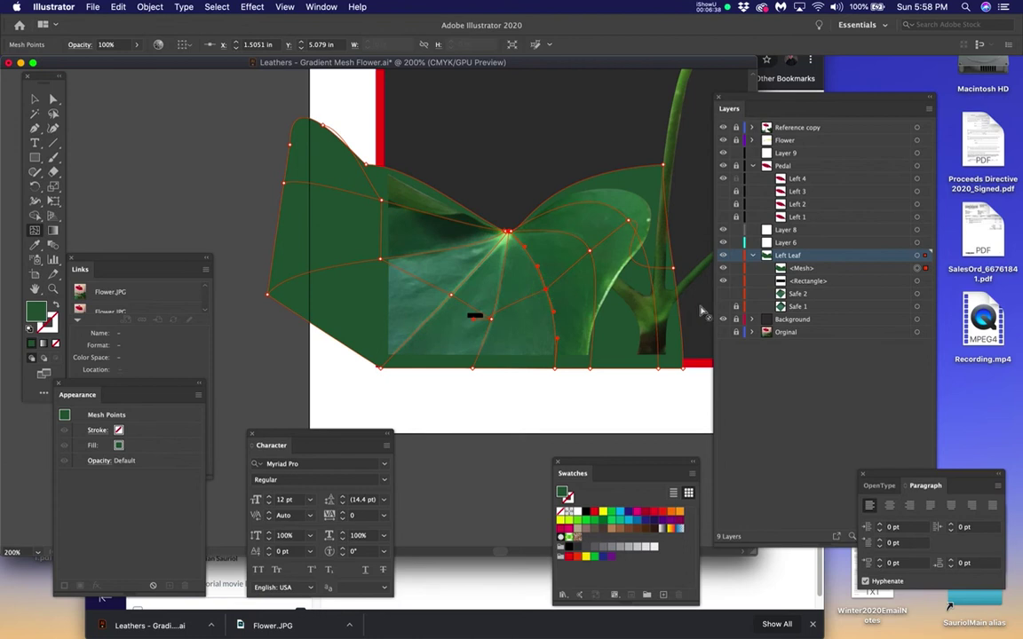
Step: Raise the crossing line's outer end on the mesh's right edge and bend the handle at the intersection near the leaf's right lobe
{"action": "scroll", "coordinate": [707, 305], "scroll_direction": "up", "scroll_amount": 2}
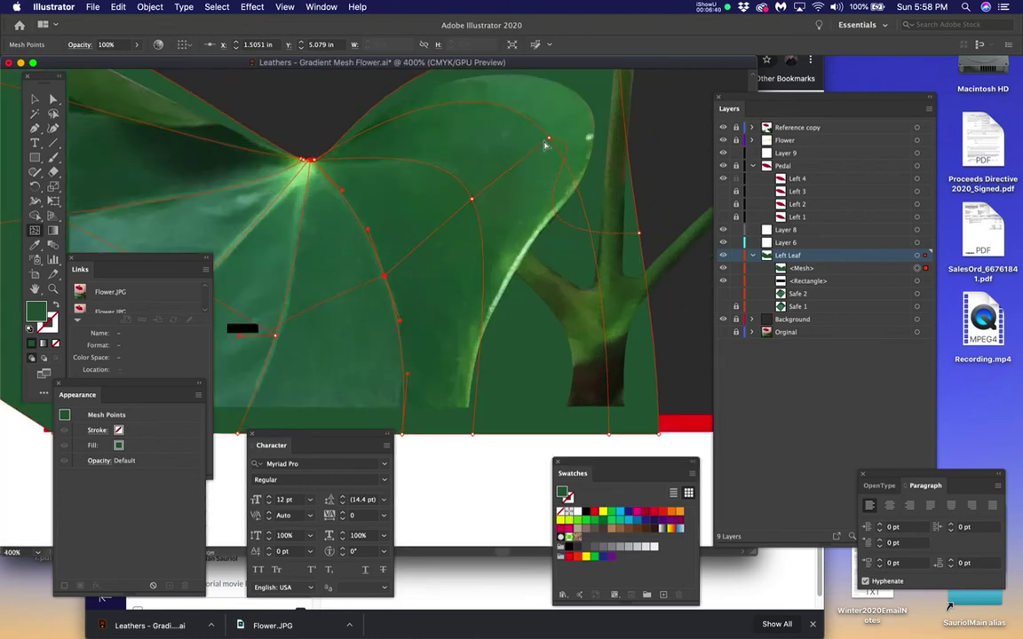
{"action": "left_click", "coordinate": [548, 138]}
{"action": "left_click_drag", "start_coordinate": [598, 235], "coordinate": [639, 135]}
{"action": "left_click", "coordinate": [548, 138]}
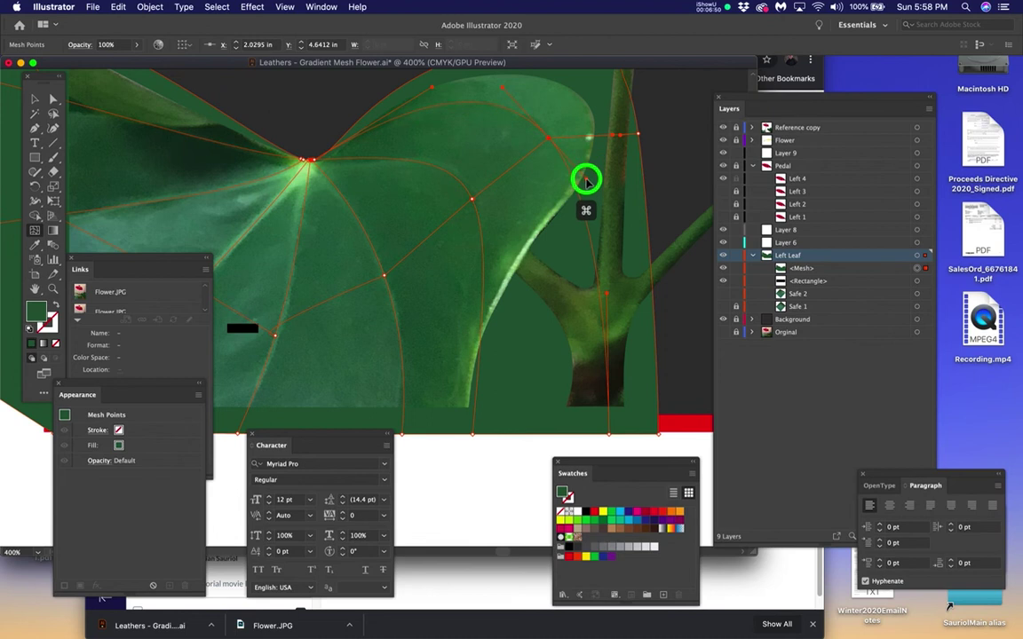
Step: Raise the crossing line's right end point further and adjust the nearby handles to smooth the edge and the line
{"action": "left_click_drag", "start_coordinate": [622, 167], "coordinate": [588, 253]}
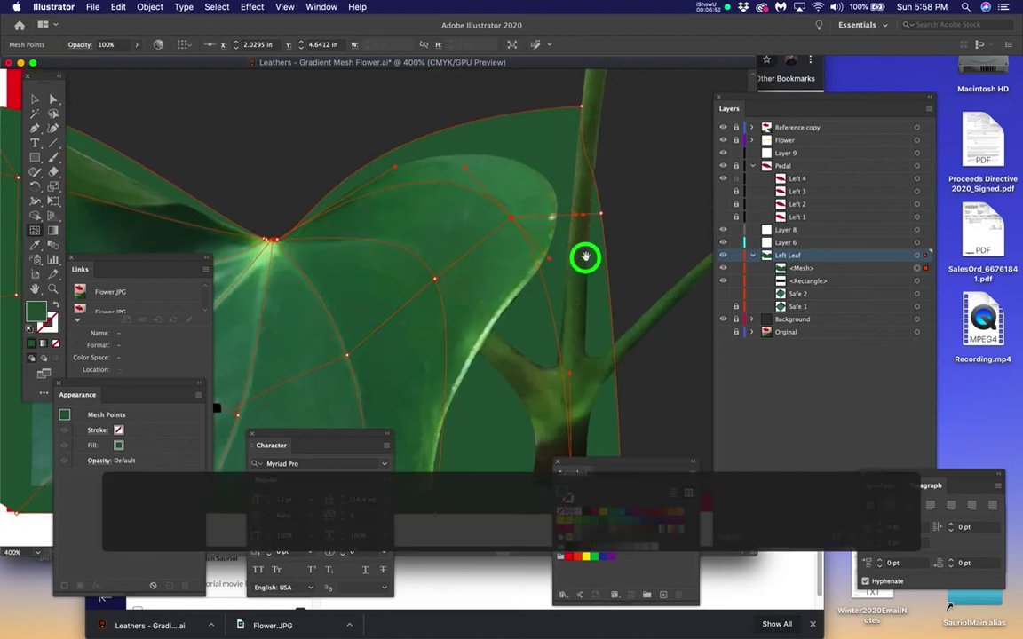
{"action": "left_click", "coordinate": [605, 163]}
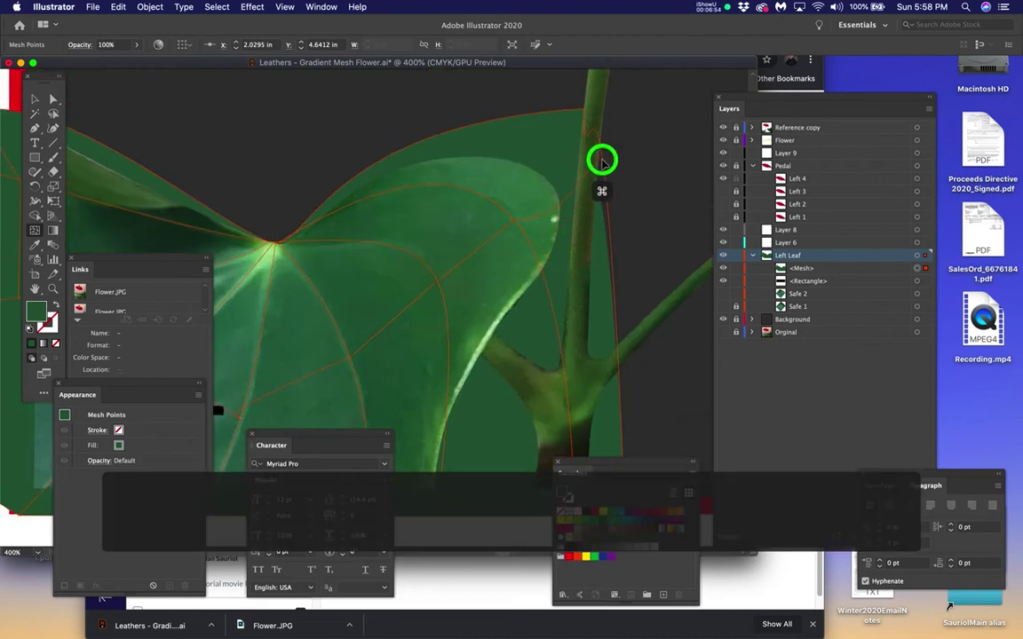
{"action": "left_click", "coordinate": [593, 91], "text": "super"}
{"action": "left_click_drag", "start_coordinate": [592, 91], "coordinate": [589, 115]}
{"action": "left_click_drag", "start_coordinate": [578, 221], "coordinate": [567, 191]}
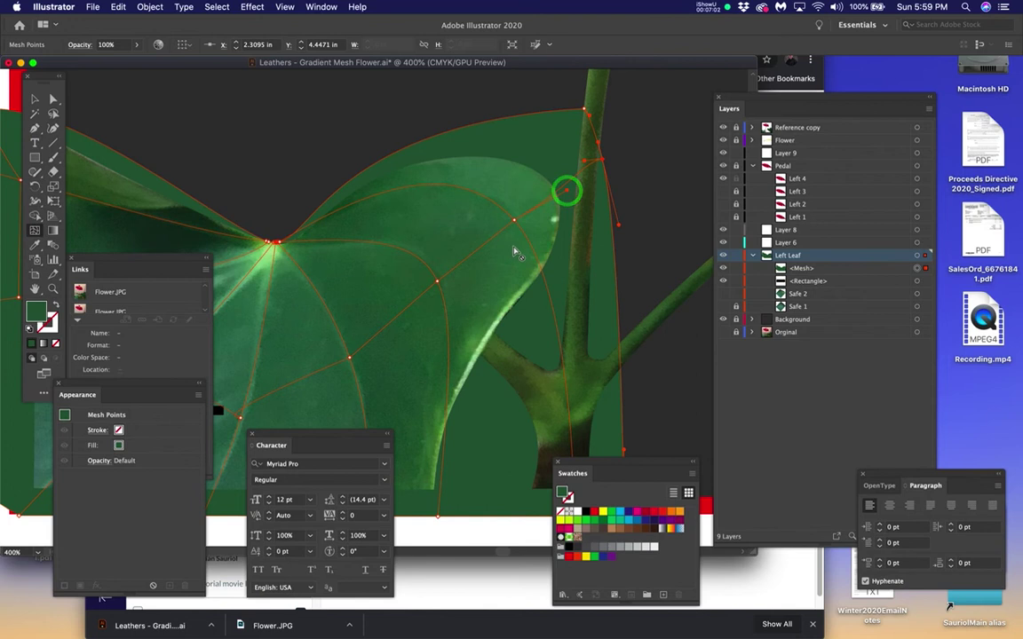
Step: Remove the fill from the traced leaf outline and select its path entry in the Left Leaf layer
{"action": "key", "text": "super+minus"}
{"action": "key", "text": "super+minus"}
{"action": "left_click_drag", "start_coordinate": [600, 240], "coordinate": [577, 248]}
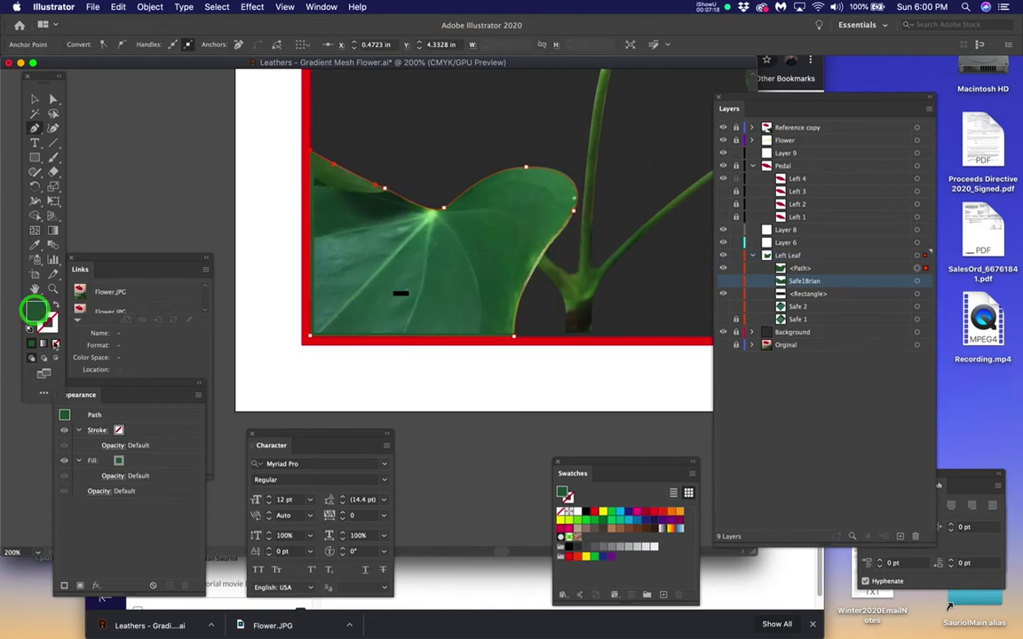
{"action": "left_click", "coordinate": [55, 343]}
{"action": "left_click", "coordinate": [802, 269]}
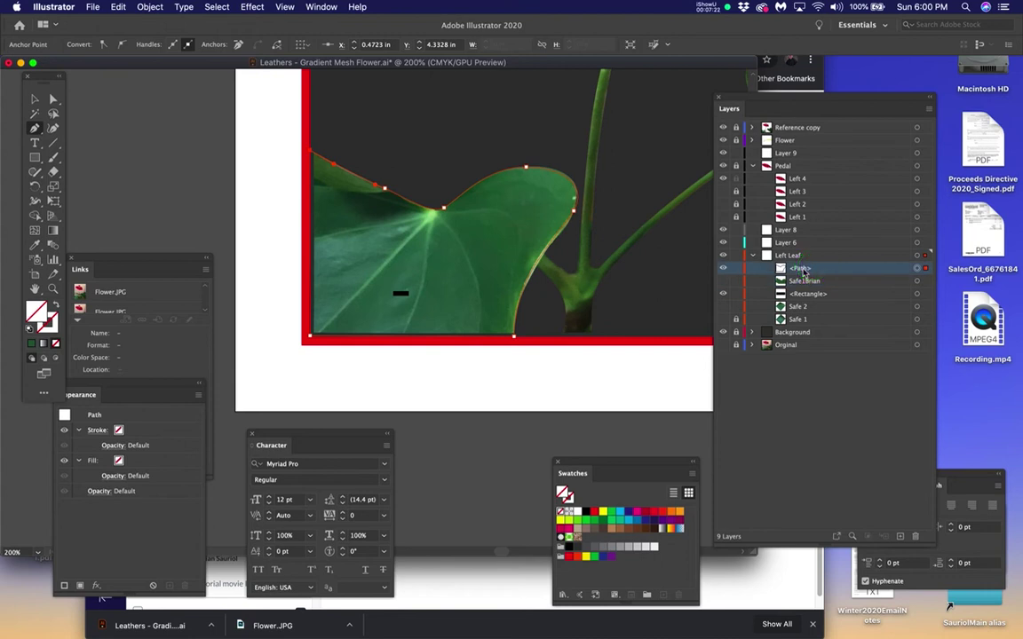
Step: Hide the Reference copy layer, then show and target the Safe1Brian mesh
{"action": "left_click", "coordinate": [722, 127]}
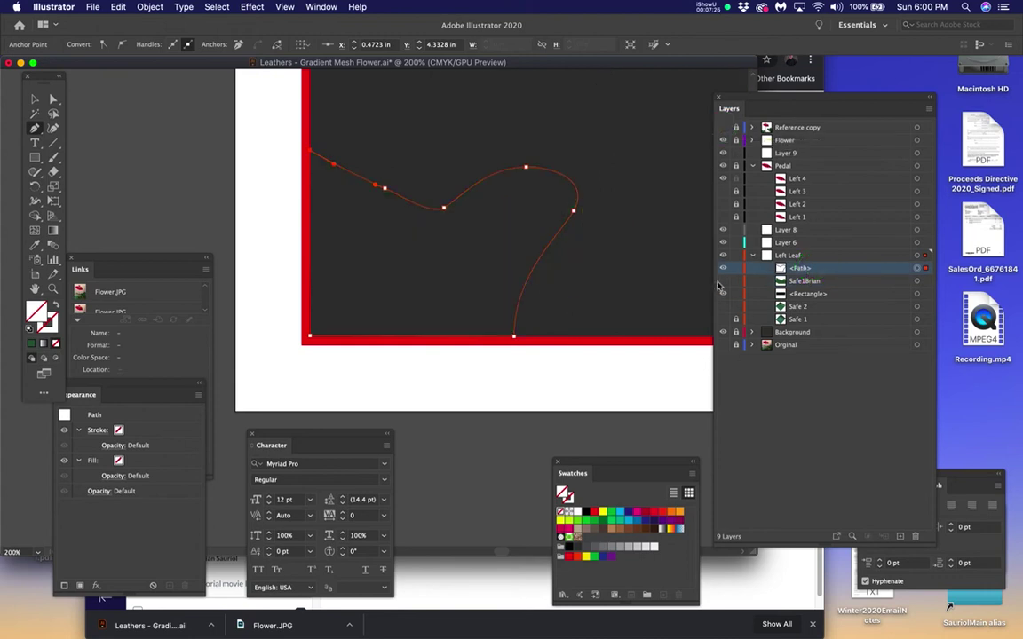
{"action": "left_click", "coordinate": [723, 281]}
{"action": "left_click", "coordinate": [917, 282]}
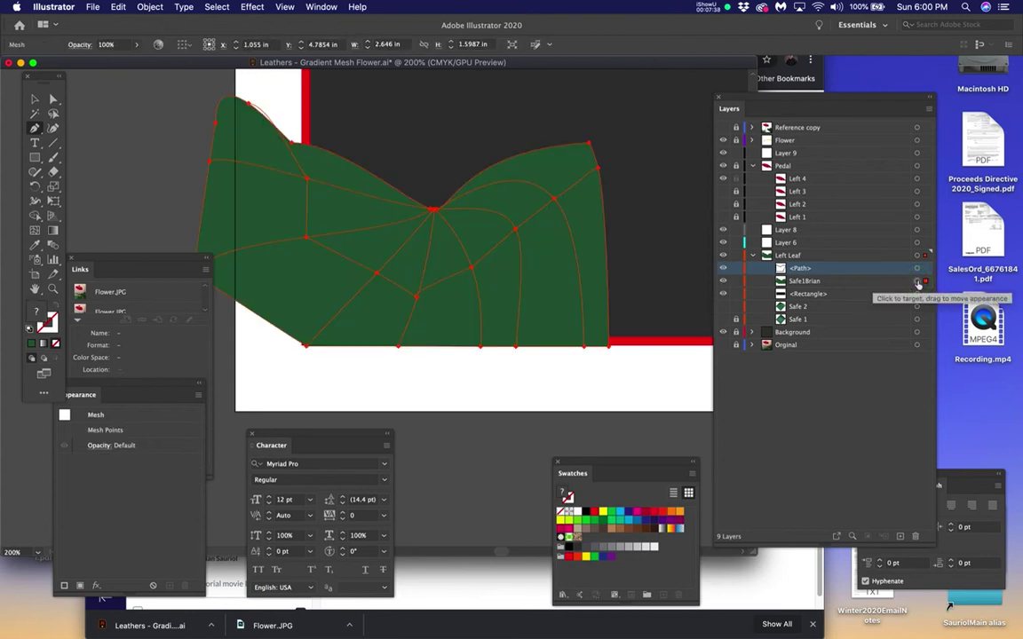
{"action": "left_click", "coordinate": [917, 281]}
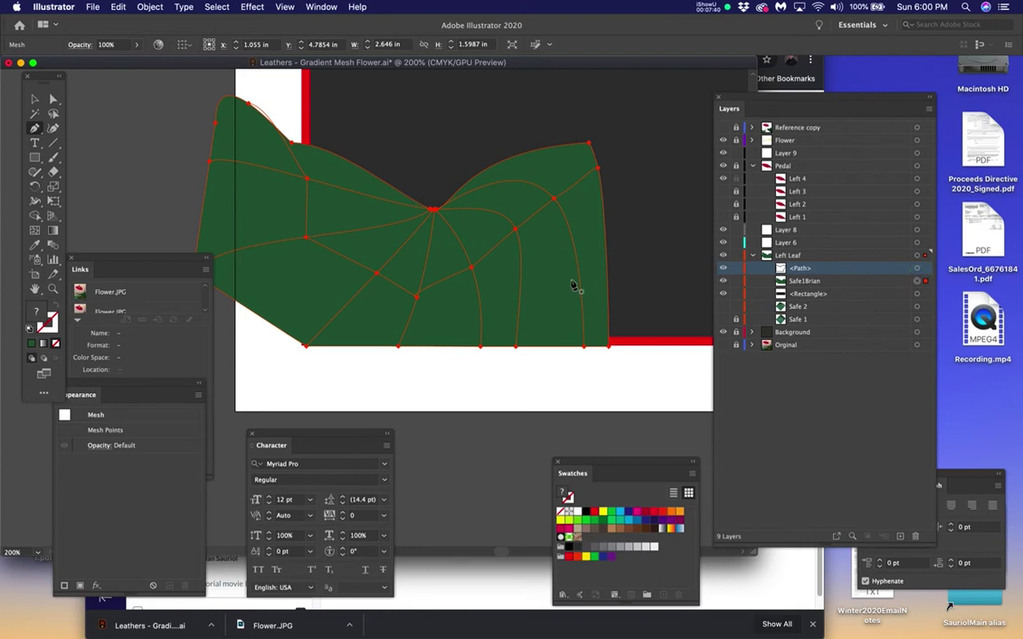
Step: Switch to full-screen mode and close the Links, Appearance and Character panels
{"action": "scroll", "coordinate": [573, 284], "scroll_direction": "down", "scroll_amount": 1}
{"action": "scroll", "coordinate": [573, 285], "scroll_direction": "up", "scroll_amount": 1}
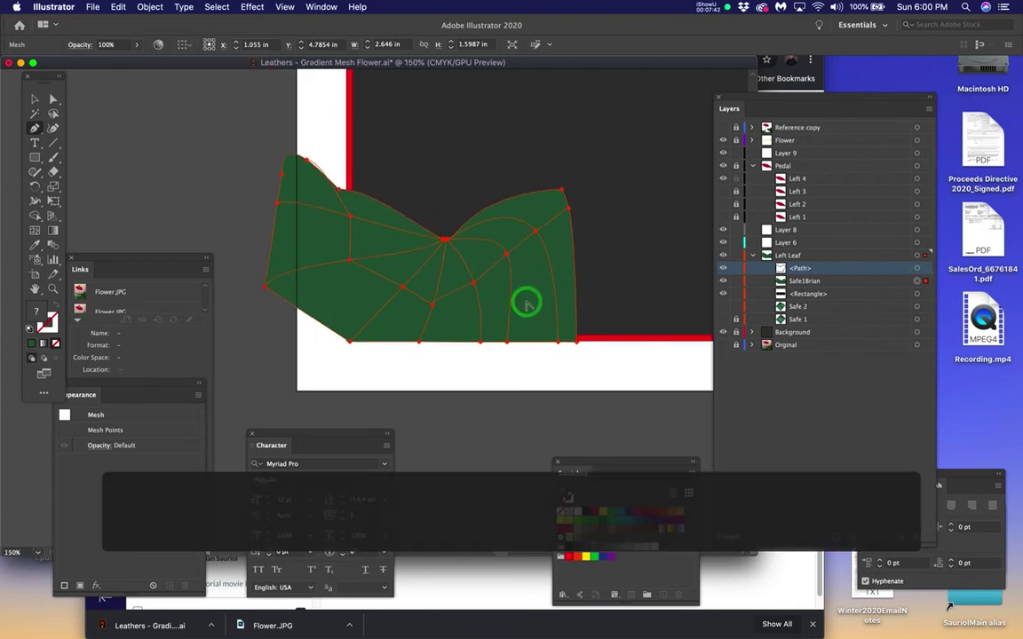
{"action": "key", "text": "f"}
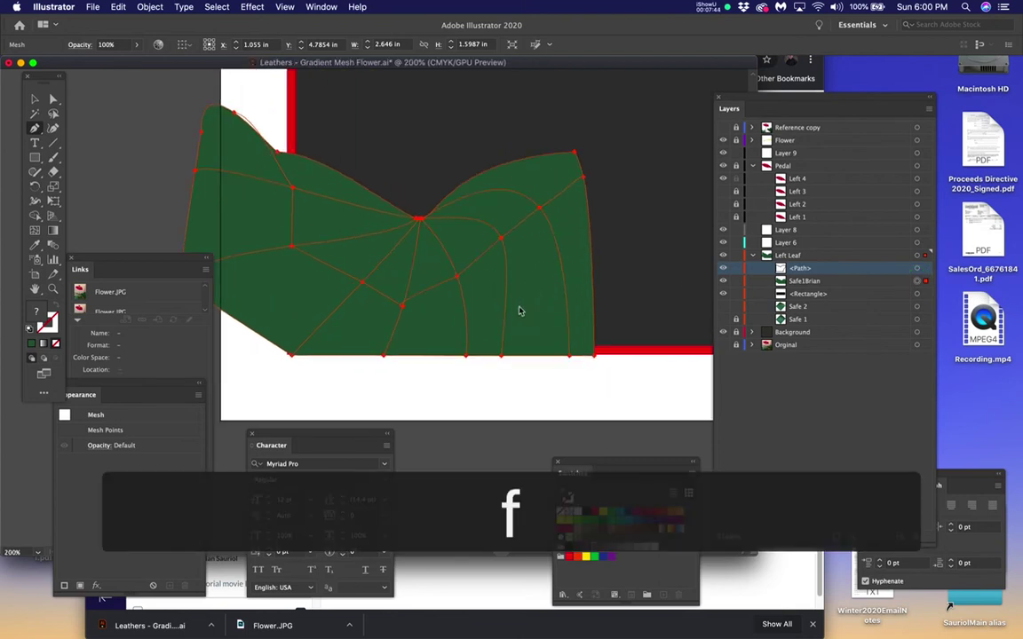
{"action": "scroll", "coordinate": [553, 319], "scroll_direction": "left", "scroll_amount": 2}
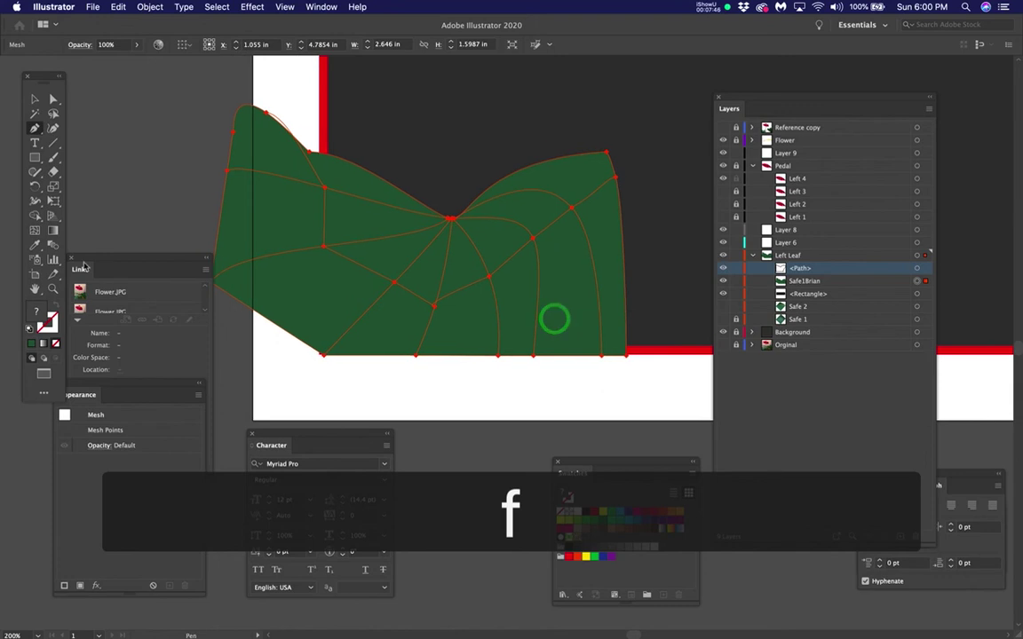
{"action": "left_click_drag", "start_coordinate": [88, 391], "coordinate": [122, 388]}
{"action": "left_click", "coordinate": [92, 384]}
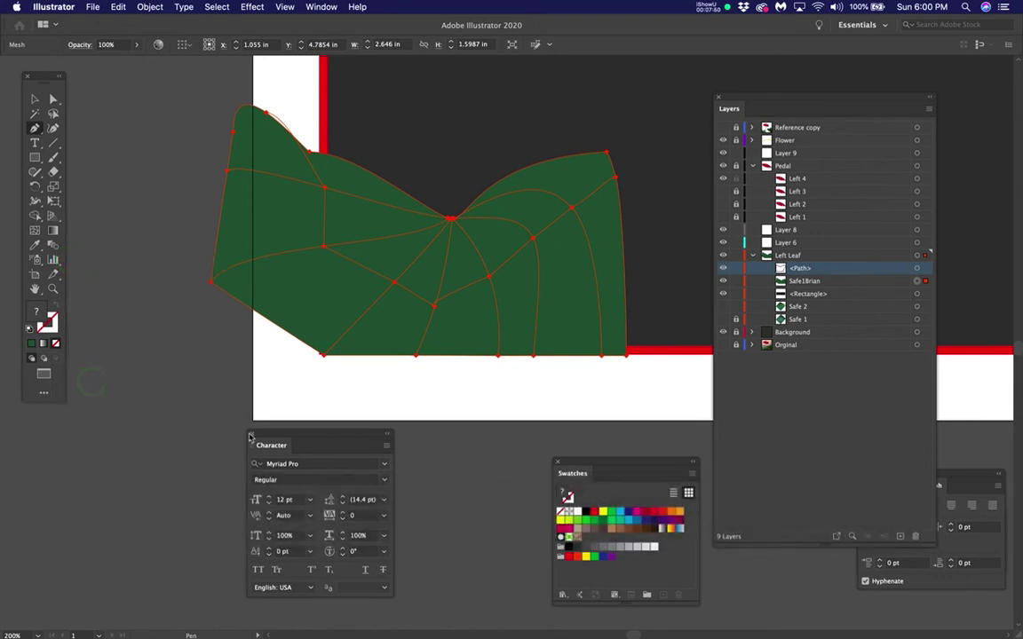
{"action": "left_click", "coordinate": [252, 434]}
Step: Move the Swatches and Layers panels clear of the leaf mesh
{"action": "scroll", "coordinate": [396, 336], "scroll_direction": "up", "scroll_amount": 1}
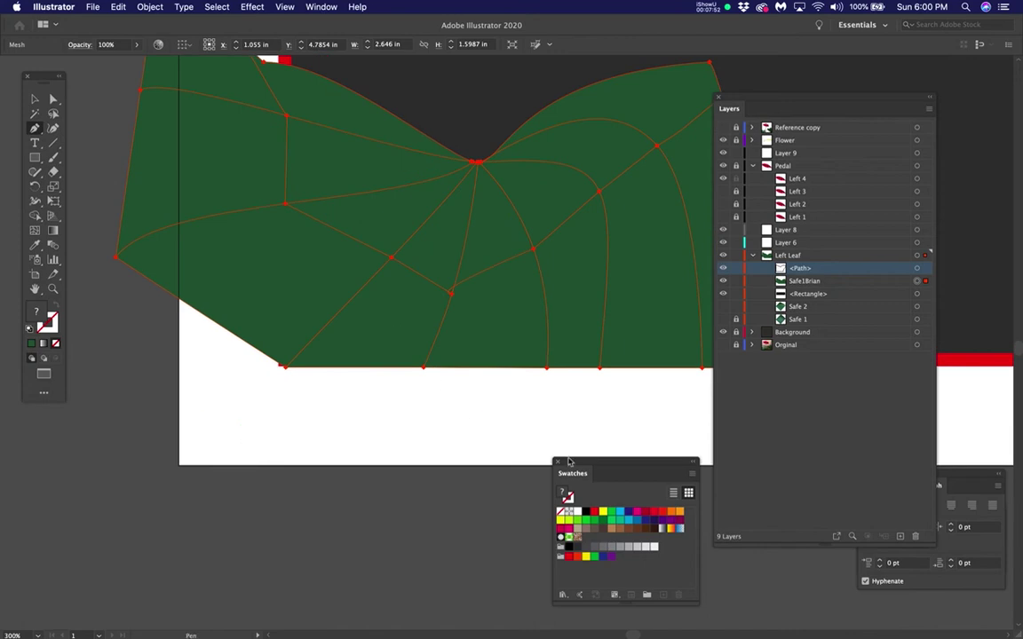
{"action": "left_click_drag", "start_coordinate": [586, 468], "coordinate": [269, 471]}
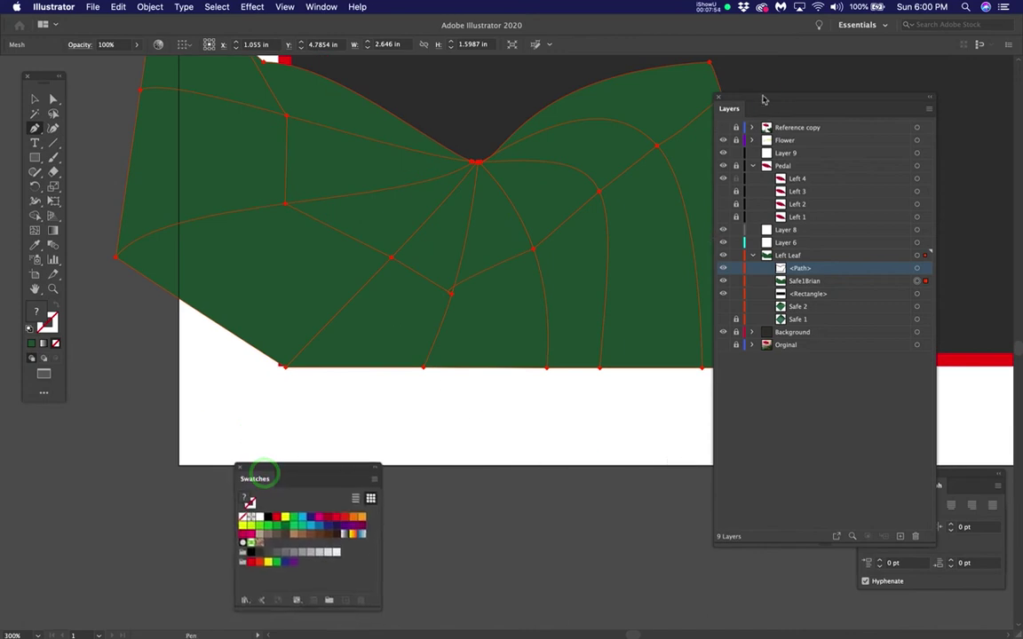
{"action": "left_click_drag", "start_coordinate": [784, 93], "coordinate": [870, 79]}
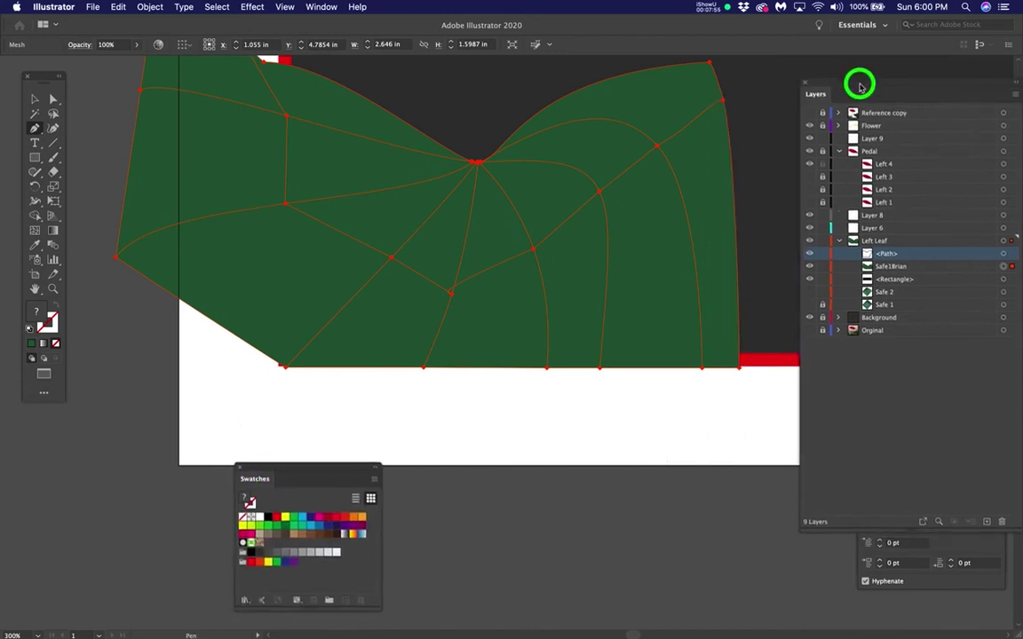
Step: Select the leaf outline path together with the Safe1Brian mesh and make a clipping mask
{"action": "left_click", "coordinate": [1004, 253]}
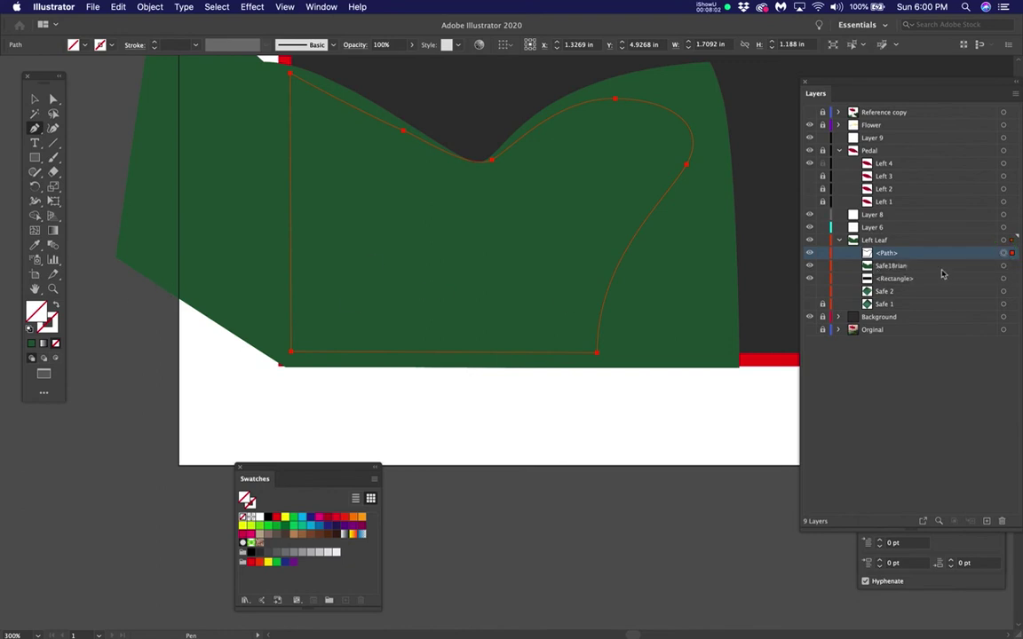
{"action": "left_click", "coordinate": [1005, 265], "text": "shift"}
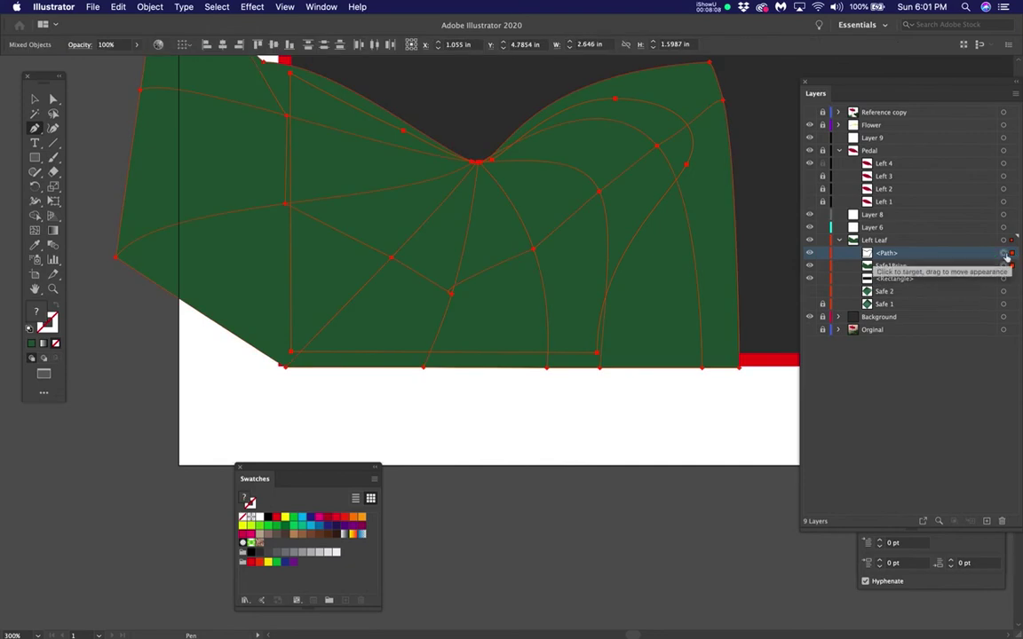
{"action": "key", "text": "a"}
{"action": "key", "text": "super+7"}
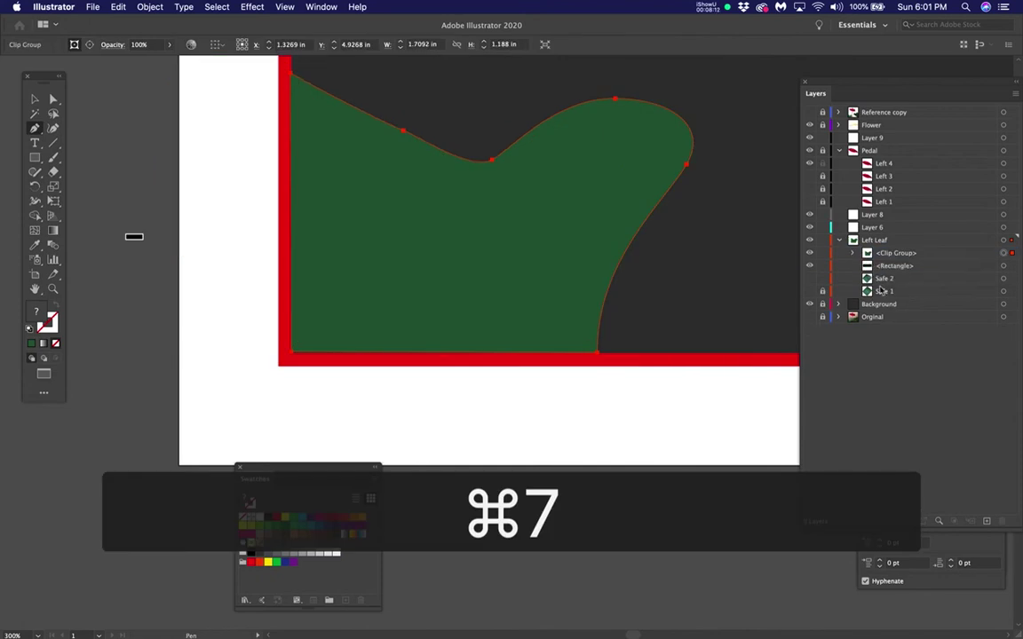
Step: Expand the clip group in Left Leaf, lock its clipping path and hide it so the whole Safe1Brian mesh shows
{"action": "left_click", "coordinate": [853, 254]}
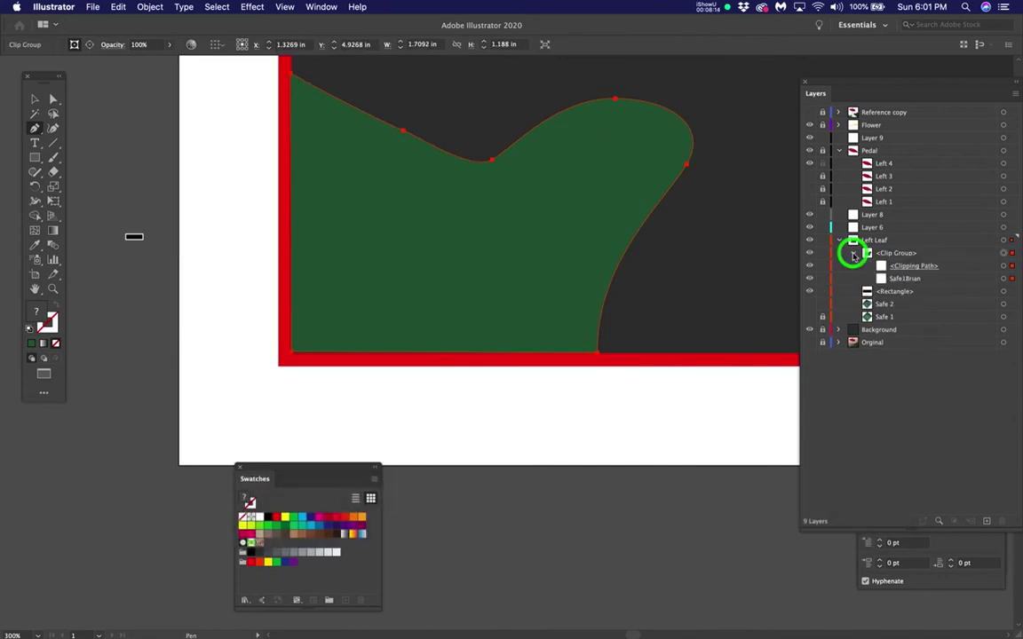
{"action": "left_click", "coordinate": [824, 266]}
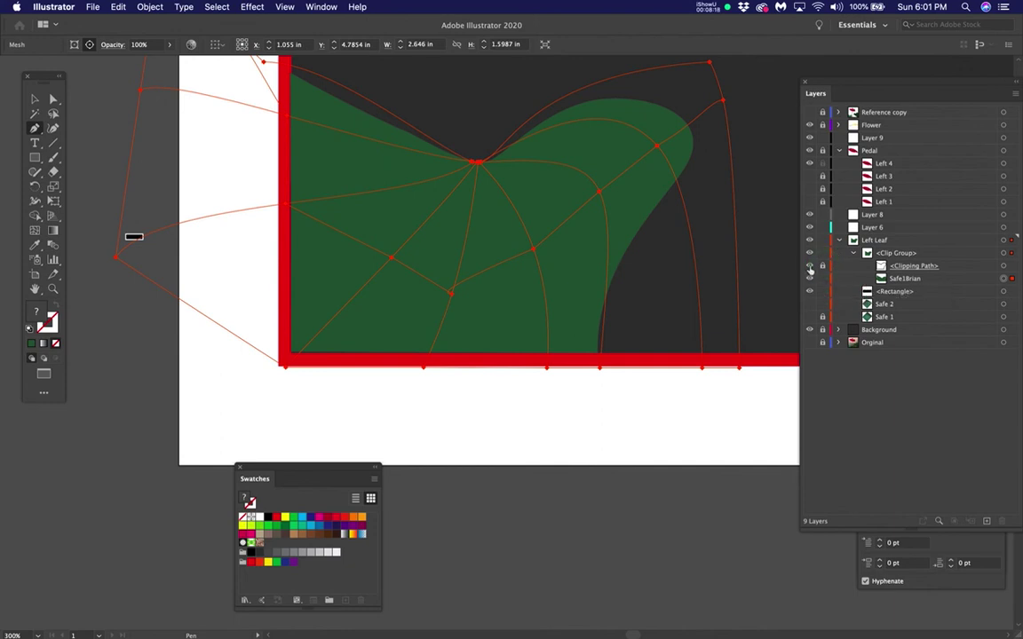
{"action": "left_click", "coordinate": [809, 268]}
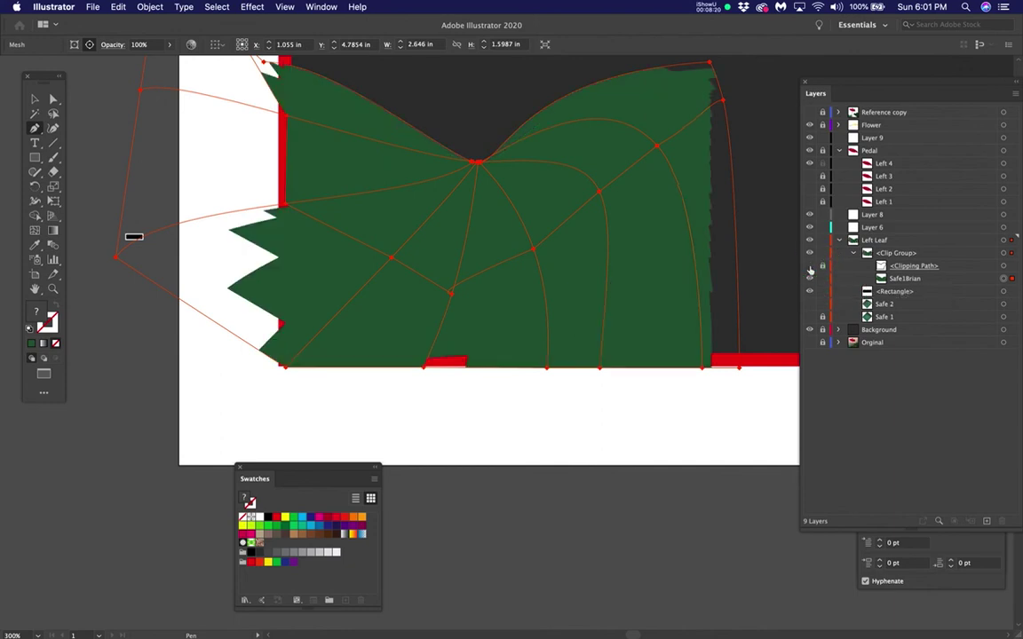
{"action": "left_click", "coordinate": [809, 267]}
{"action": "left_click", "coordinate": [809, 267]}
{"action": "left_click", "coordinate": [809, 268]}
{"action": "left_click", "coordinate": [809, 268]}
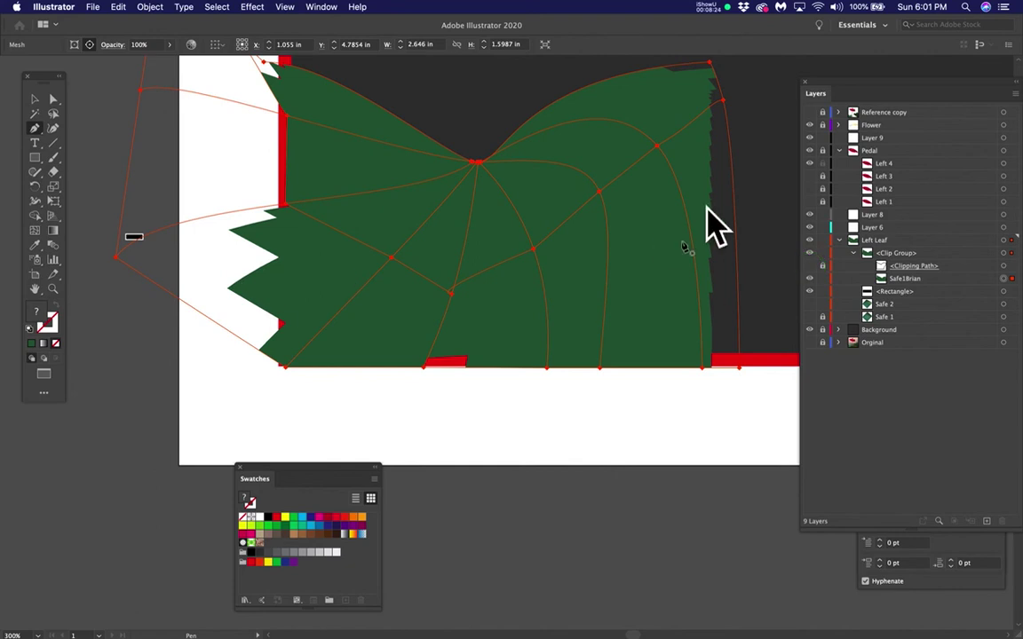
{"action": "scroll", "coordinate": [627, 289], "scroll_direction": "up", "scroll_amount": 1}
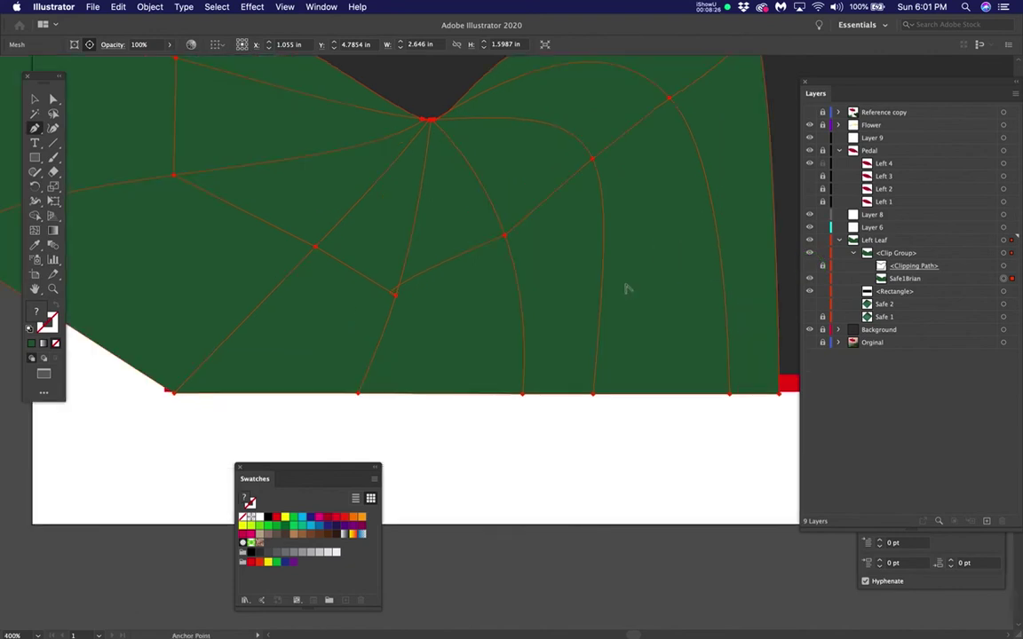
{"action": "scroll", "coordinate": [627, 288], "scroll_direction": "down", "scroll_amount": 1}
{"action": "left_click_drag", "start_coordinate": [621, 291], "coordinate": [613, 318]}
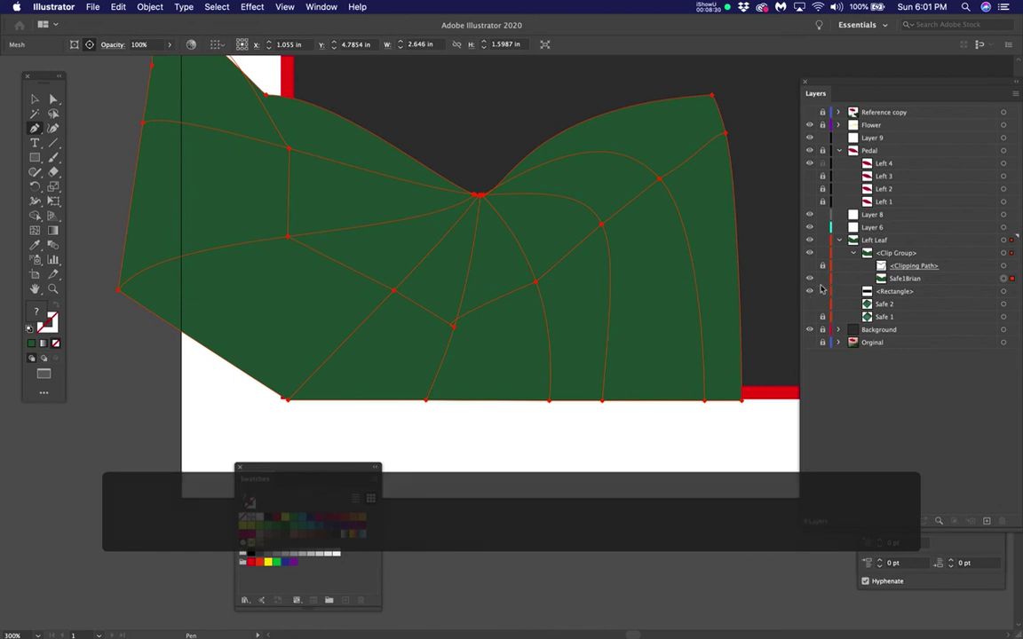
Step: Toggle the Reference copy layer and the clipping path on and off, leaving the reference shown and the clipping path hidden
{"action": "left_click", "coordinate": [809, 113]}
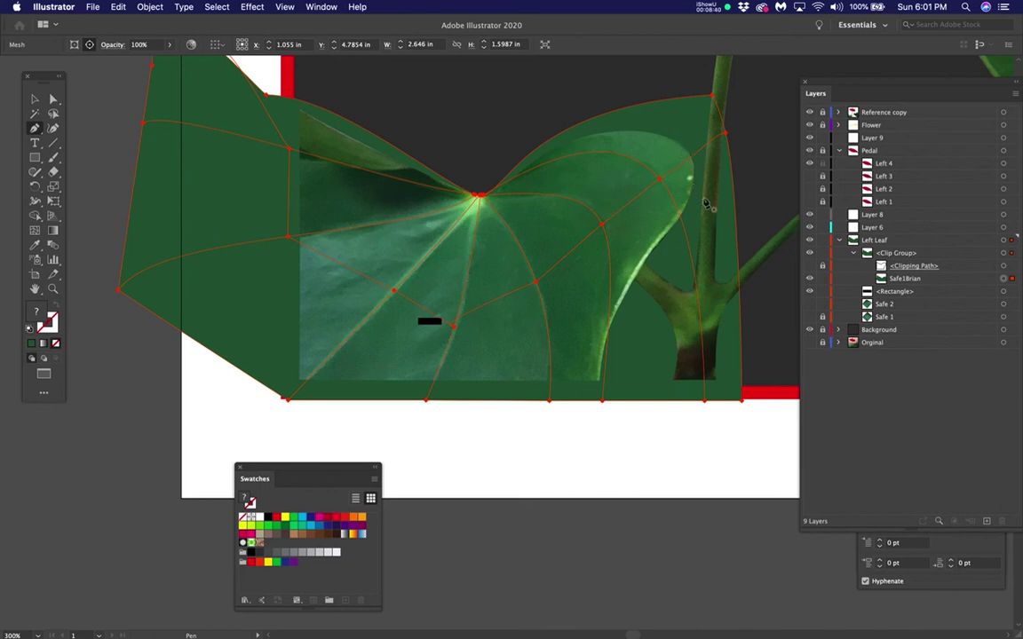
{"action": "left_click", "coordinate": [808, 267]}
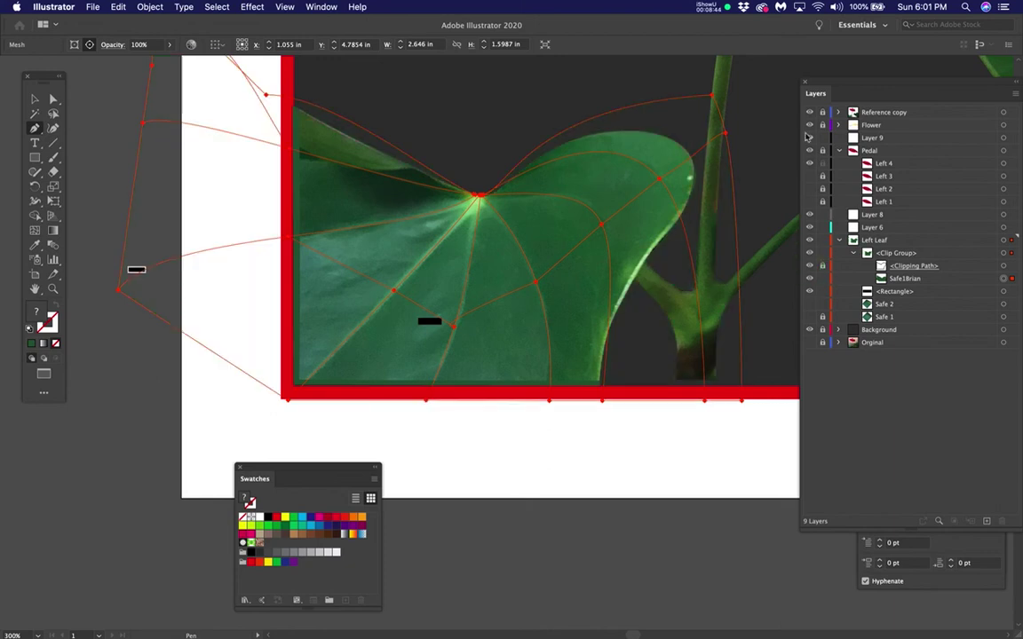
{"action": "left_click", "coordinate": [809, 113]}
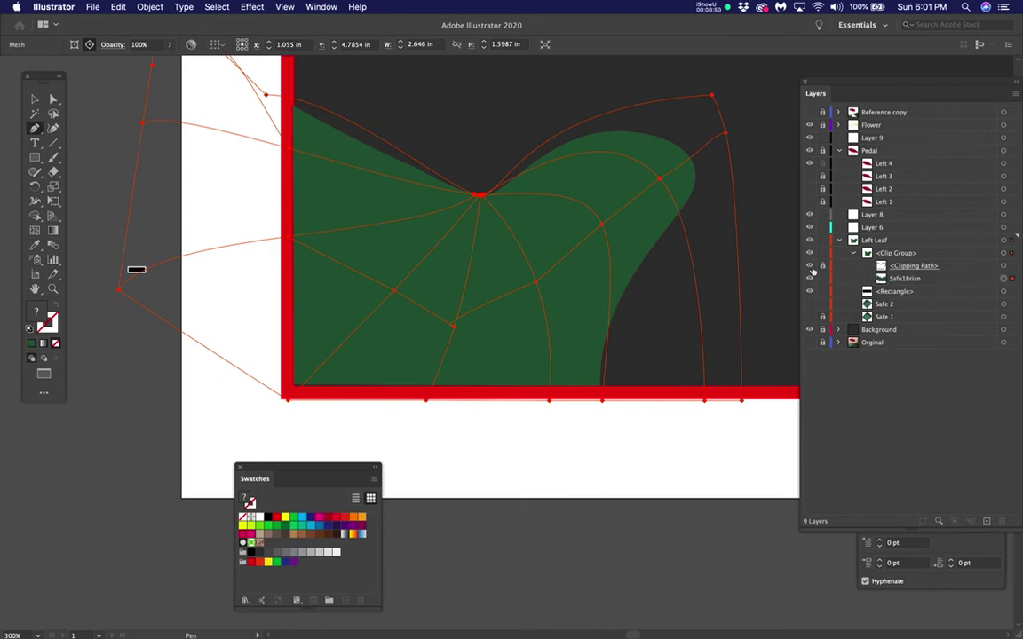
{"action": "left_click", "coordinate": [809, 267]}
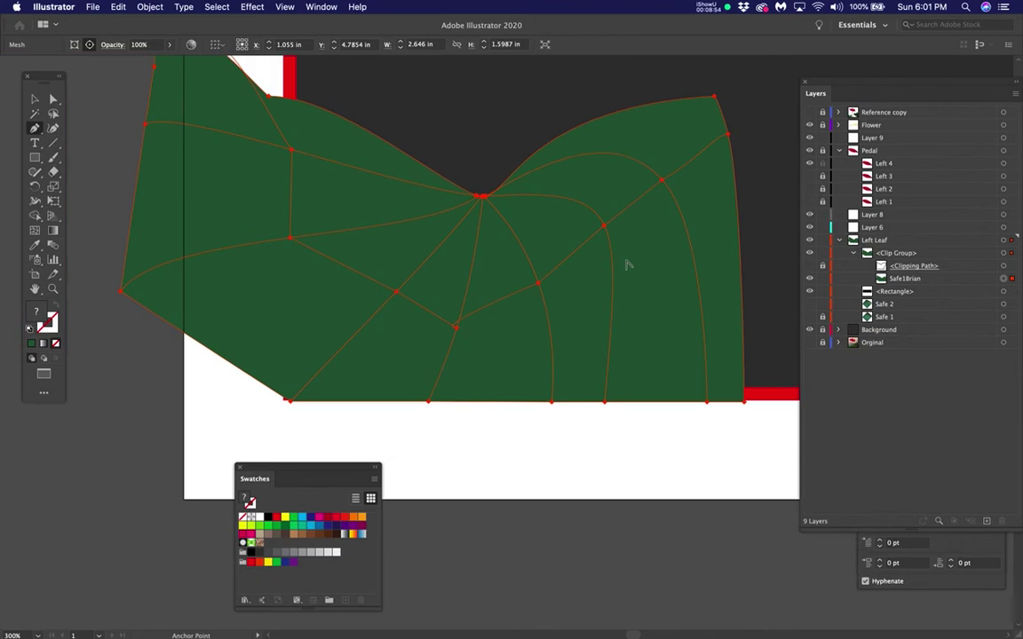
{"action": "left_click", "coordinate": [809, 112]}
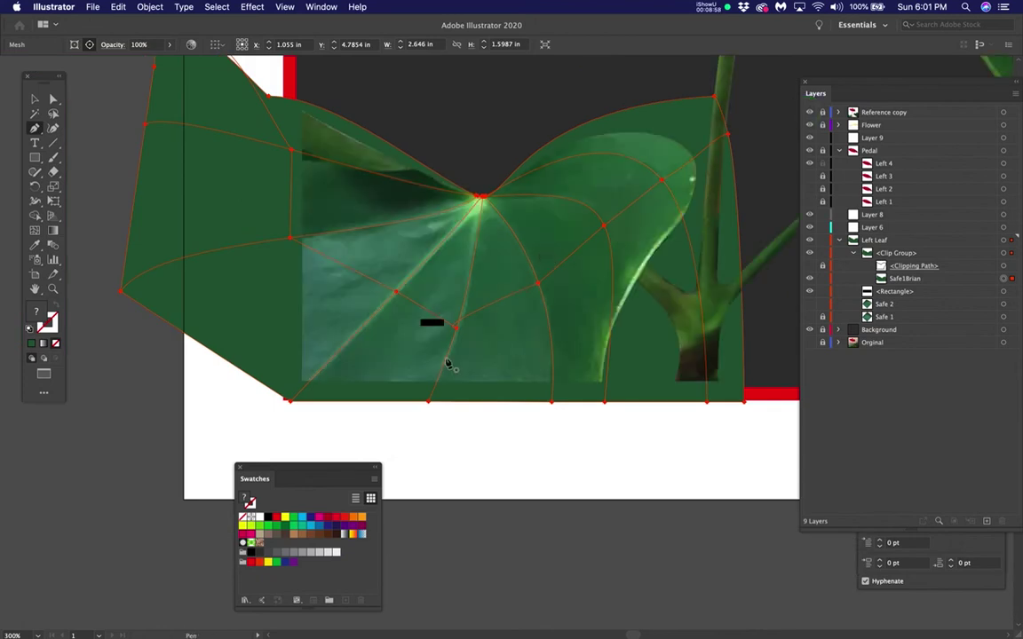
Step: Try repositioning the direction handles of the mesh point on the shorter vein to smooth the cross line and follow the vein
{"action": "scroll", "coordinate": [450, 340], "scroll_direction": "up", "scroll_amount": 3}
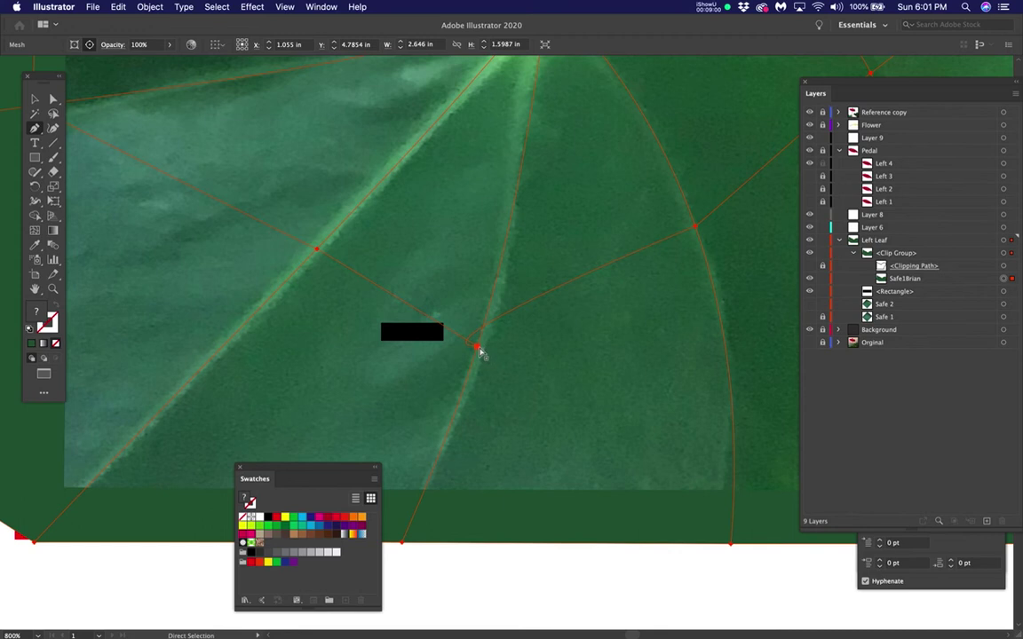
{"action": "left_click", "coordinate": [478, 347], "text": "super"}
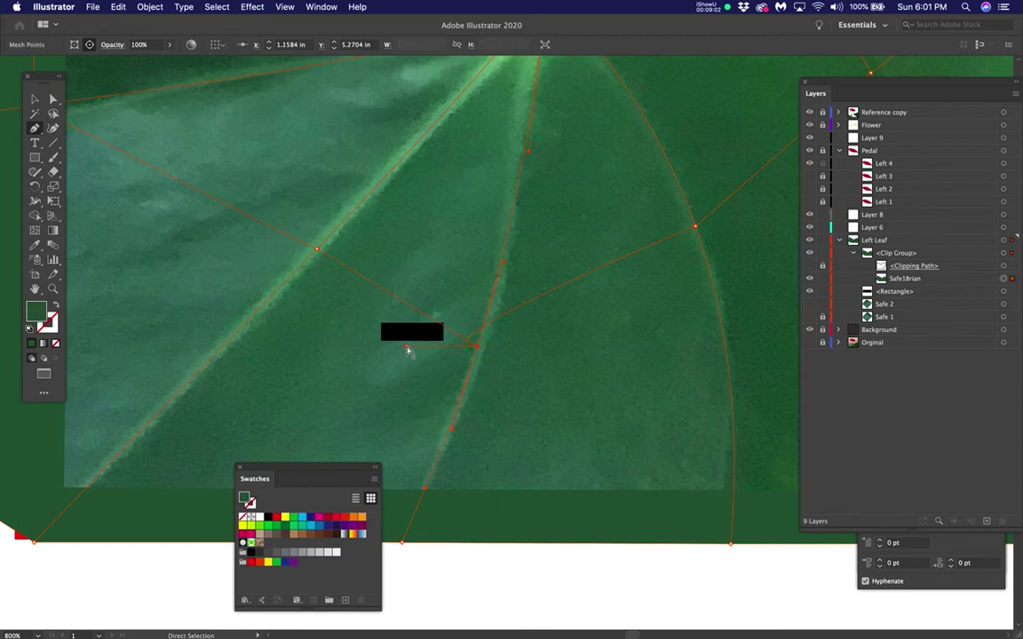
{"action": "left_click_drag", "start_coordinate": [416, 347], "coordinate": [562, 338]}
{"action": "left_click", "coordinate": [475, 347]}
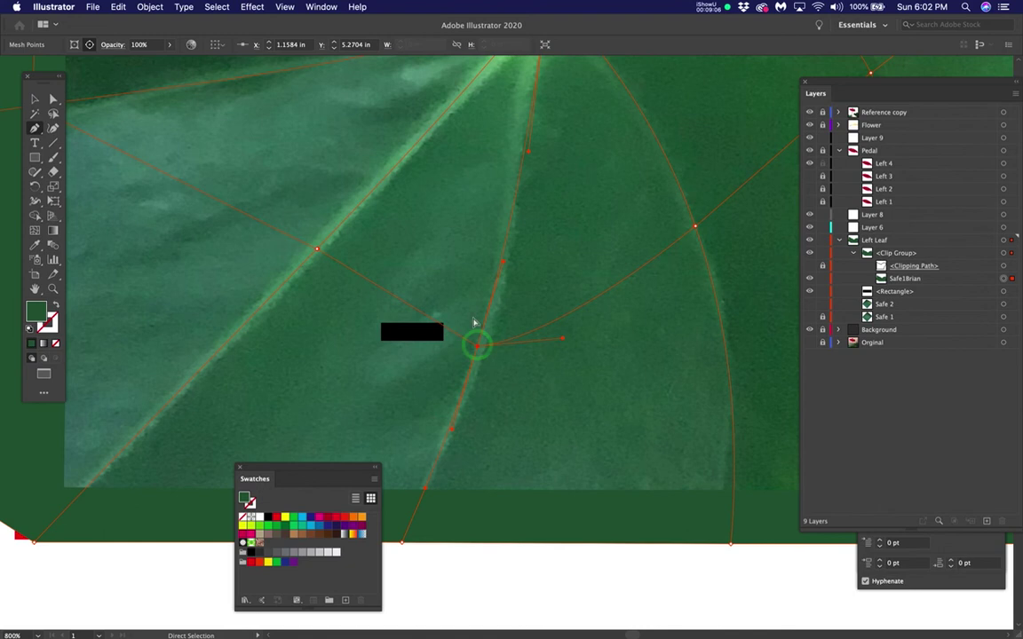
{"action": "mouse_move", "coordinate": [502, 266]}
{"action": "left_mouse_down"}
{"action": "mouse_move", "coordinate": [454, 279]}
{"action": "mouse_move", "coordinate": [495, 271]}
{"action": "left_mouse_up"}
{"action": "left_click", "coordinate": [477, 347], "text": "super"}
{"action": "left_click", "coordinate": [477, 346], "text": "super"}
{"action": "key", "text": "super+equal"}
{"action": "key", "text": "super+equal"}
{"action": "key", "text": "super+equal"}
{"action": "key", "text": "super+equal"}
{"action": "key", "text": "super+equal"}
{"action": "key", "text": "super+equal"}
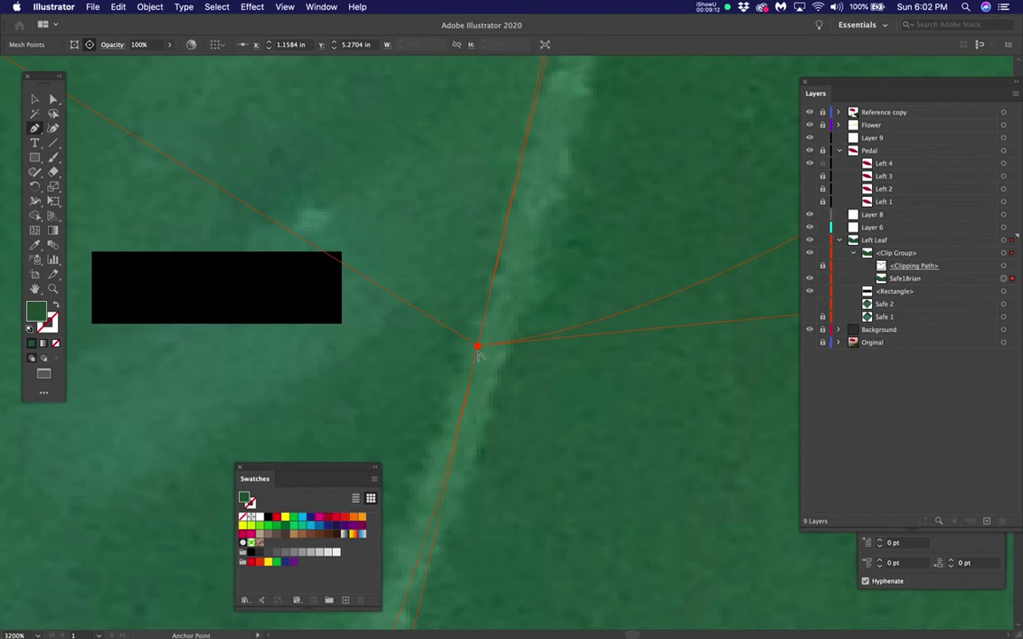
{"action": "key", "text": "super+minus"}
{"action": "key", "text": "super+minus"}
{"action": "key", "text": "super+minus"}
{"action": "key", "text": "super+minus"}
{"action": "key", "text": "super+minus"}
{"action": "key", "text": "super+minus"}
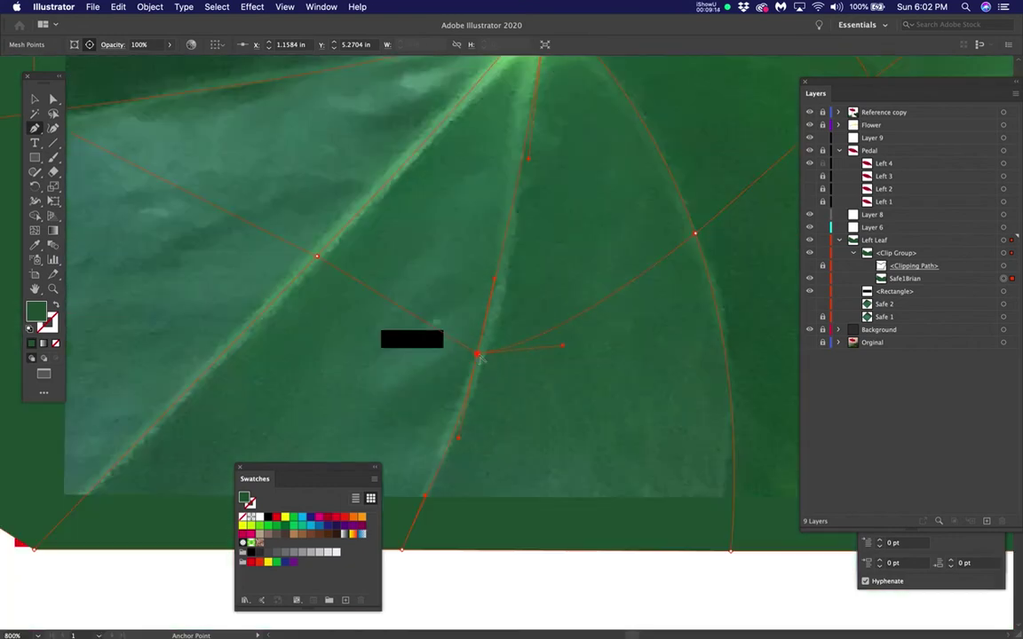
Step: Try pulling a direction handle out of the mesh point on the long diagonal vein along the cross line
{"action": "key", "text": "space"}
{"action": "left_click_drag", "start_coordinate": [491, 373], "coordinate": [603, 330]}
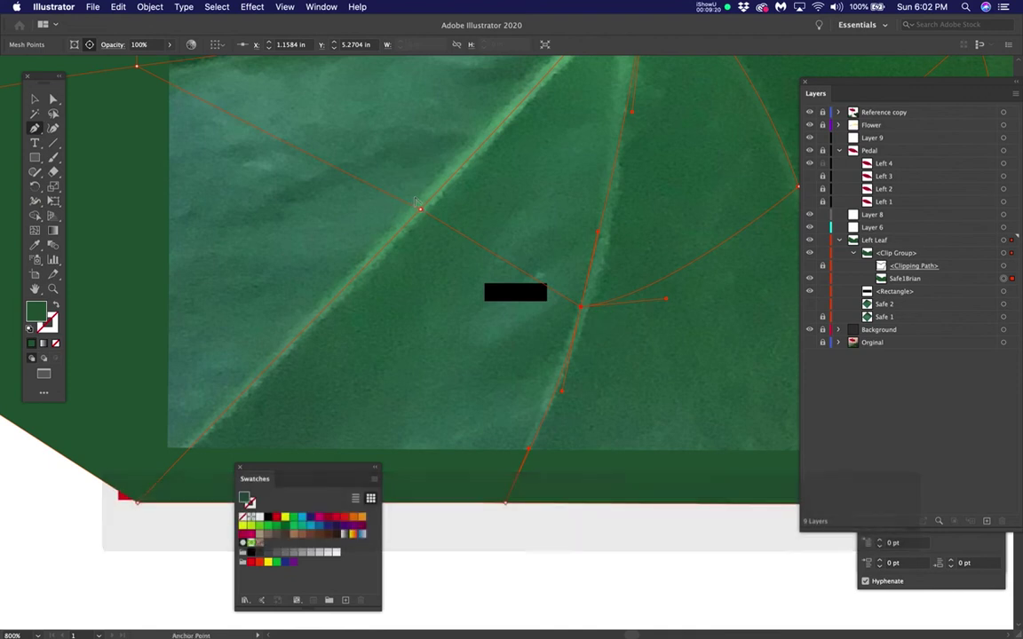
{"action": "key", "text": "super+equal"}
{"action": "key", "text": "super+equal"}
{"action": "left_click_drag", "start_coordinate": [430, 222], "coordinate": [484, 248]}
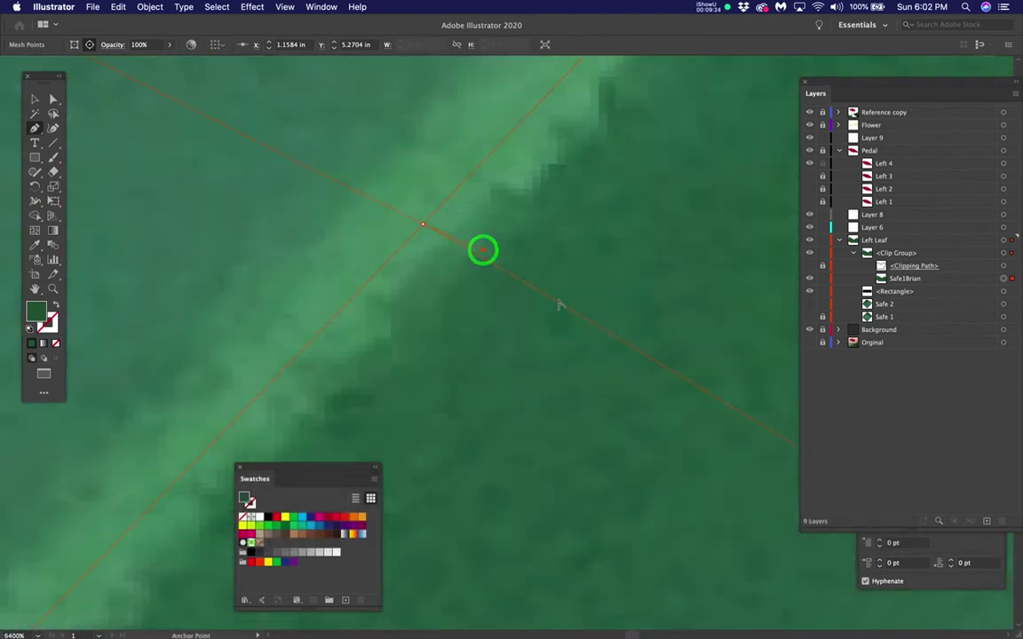
{"action": "key", "text": "super+minus"}
{"action": "key", "text": "super+minus"}
{"action": "key", "text": "super+minus"}
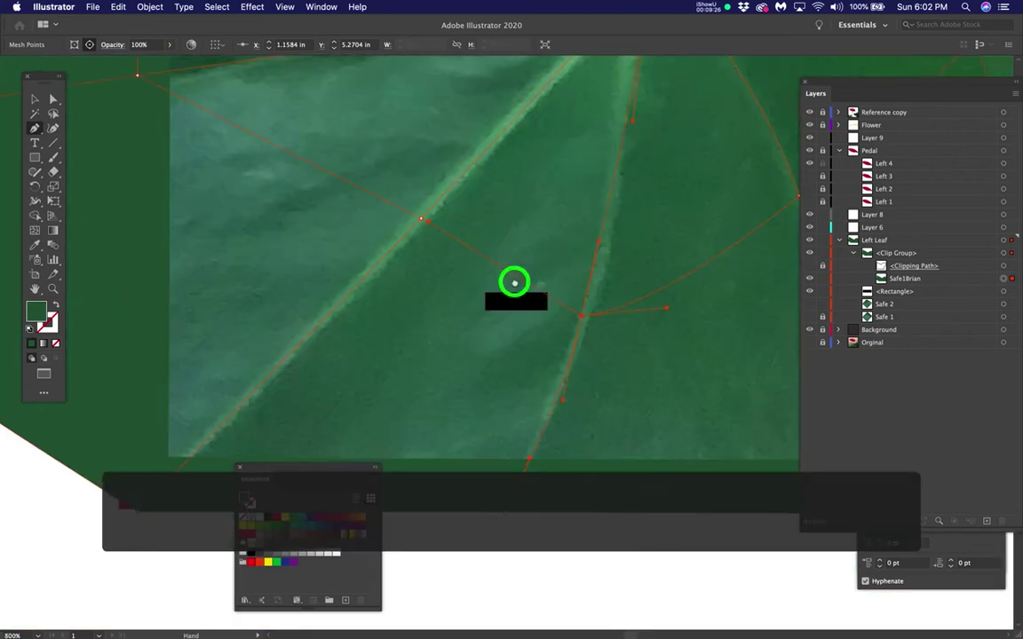
Step: Use the Anchor Point tool to pull smooth handles from the mesh points on the short and long veins, curving the cross line
{"action": "key", "text": "p"}
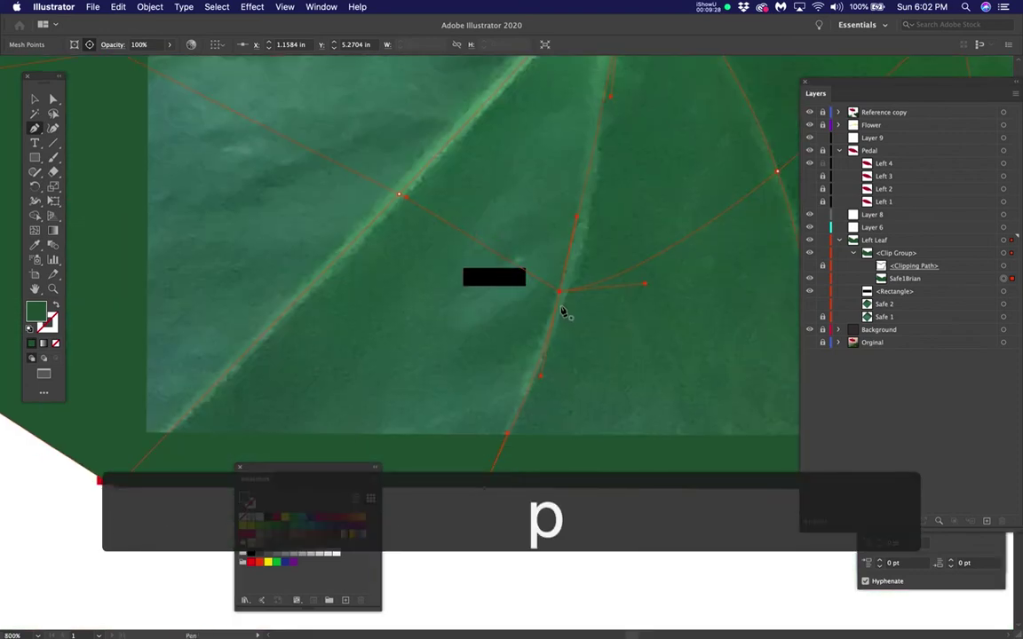
{"action": "left_click_drag", "start_coordinate": [559, 296], "coordinate": [495, 273]}
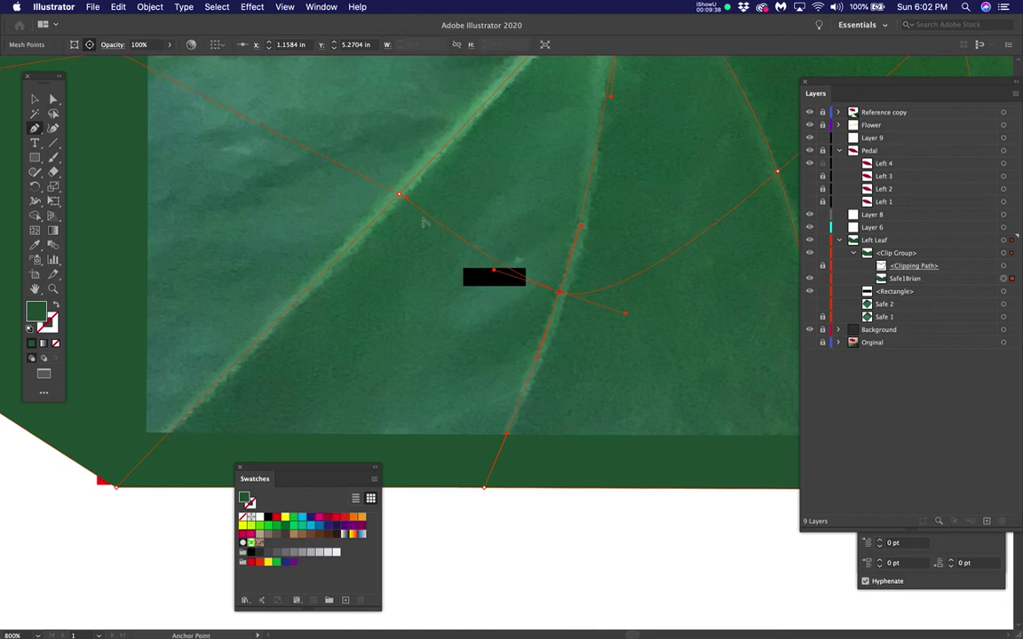
{"action": "left_click_drag", "start_coordinate": [400, 197], "coordinate": [365, 165]}
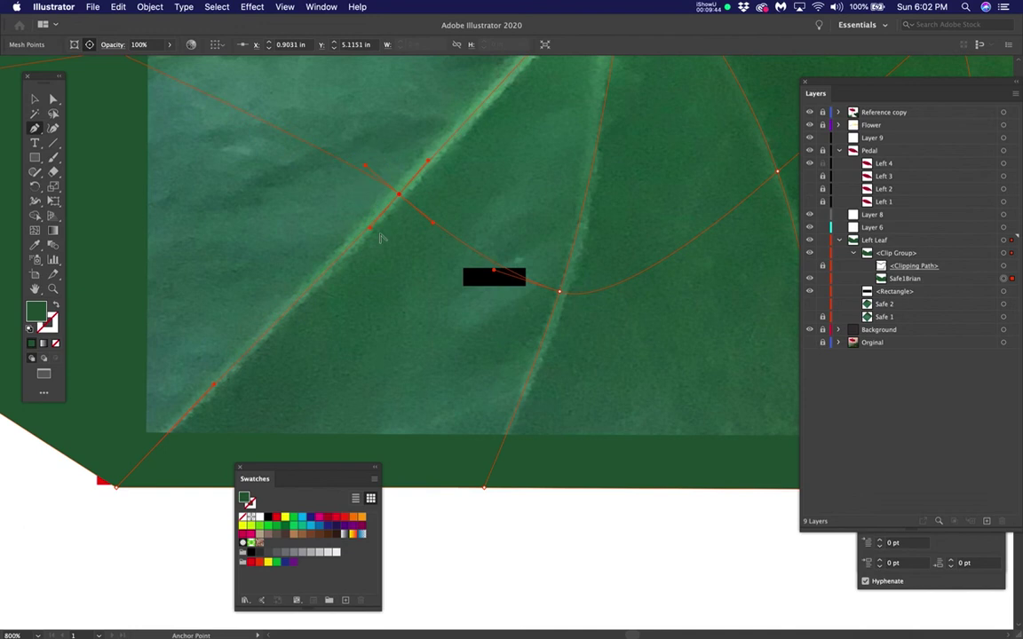
{"action": "key", "text": "space"}
{"action": "left_click_drag", "start_coordinate": [413, 268], "coordinate": [427, 316]}
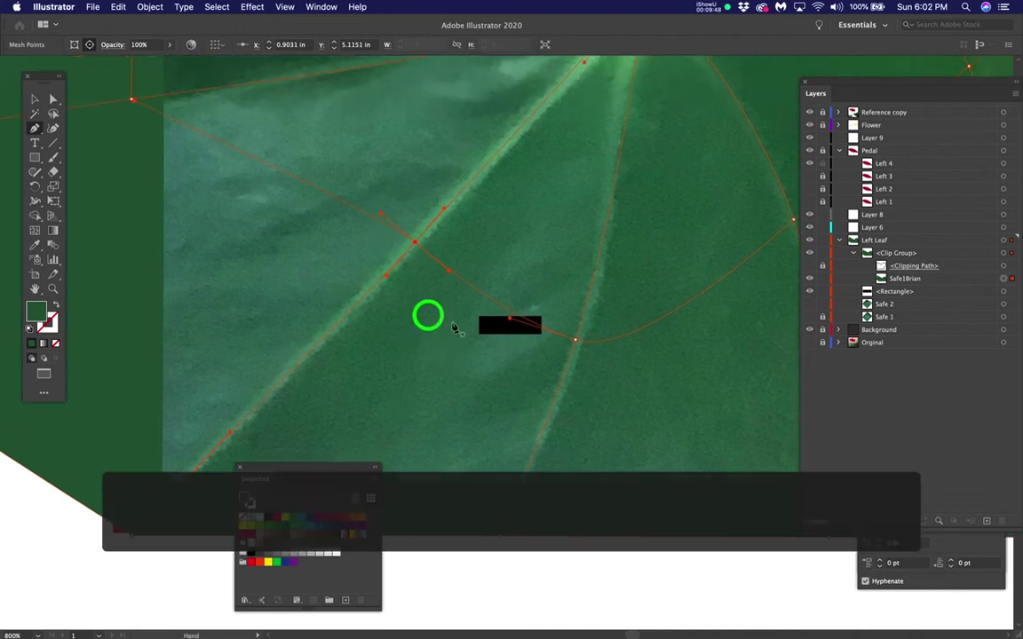
Step: Add two mesh lines across the veins with the Mesh tool, one nearer the vein junction and one near the leaf's lower edge
{"action": "key", "text": "super+minus"}
{"action": "key", "text": "super+minus"}
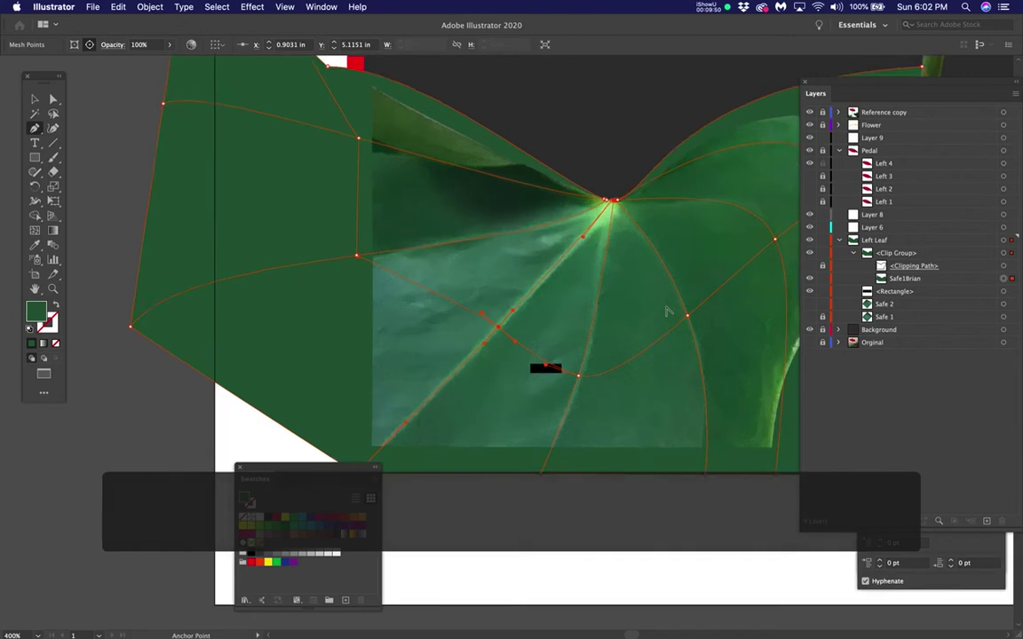
{"action": "scroll", "coordinate": [668, 311], "scroll_direction": "up", "scroll_amount": 1}
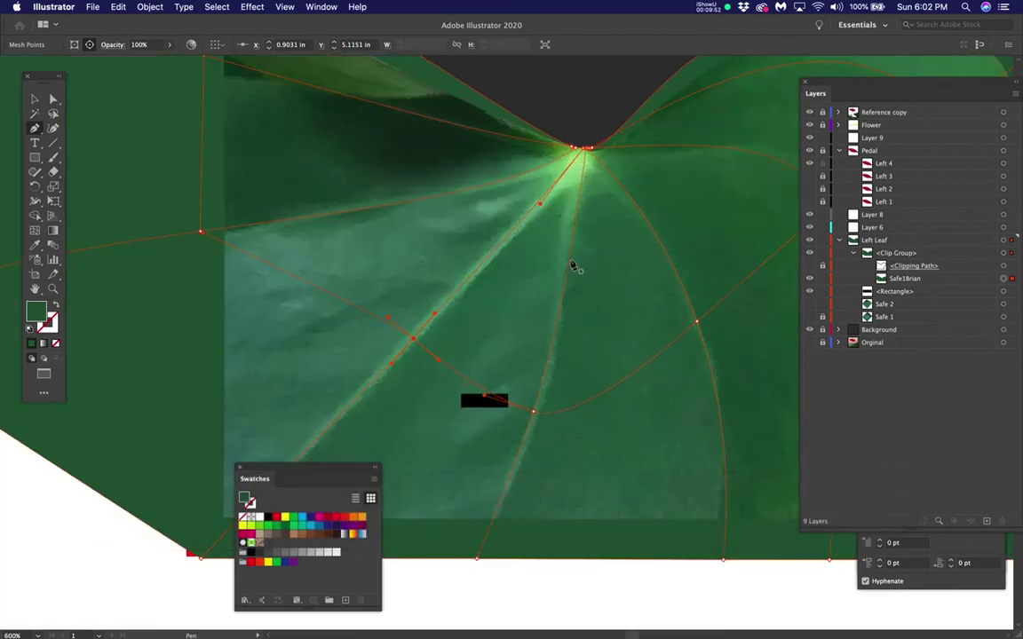
{"action": "key", "text": "u"}
{"action": "left_click", "coordinate": [571, 279]}
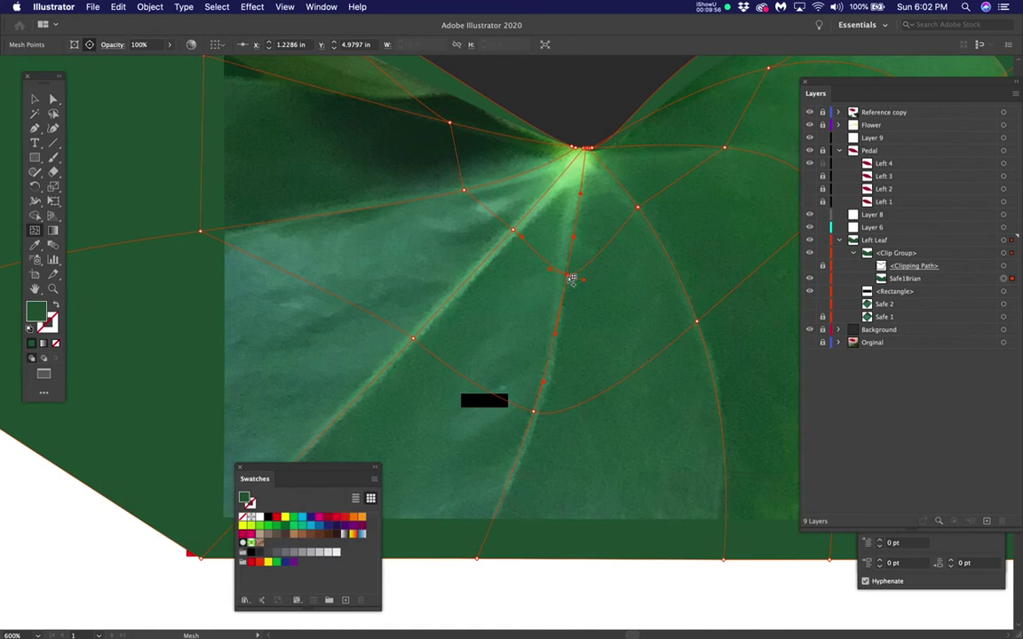
{"action": "scroll", "coordinate": [687, 175], "scroll_direction": "down", "scroll_amount": 2}
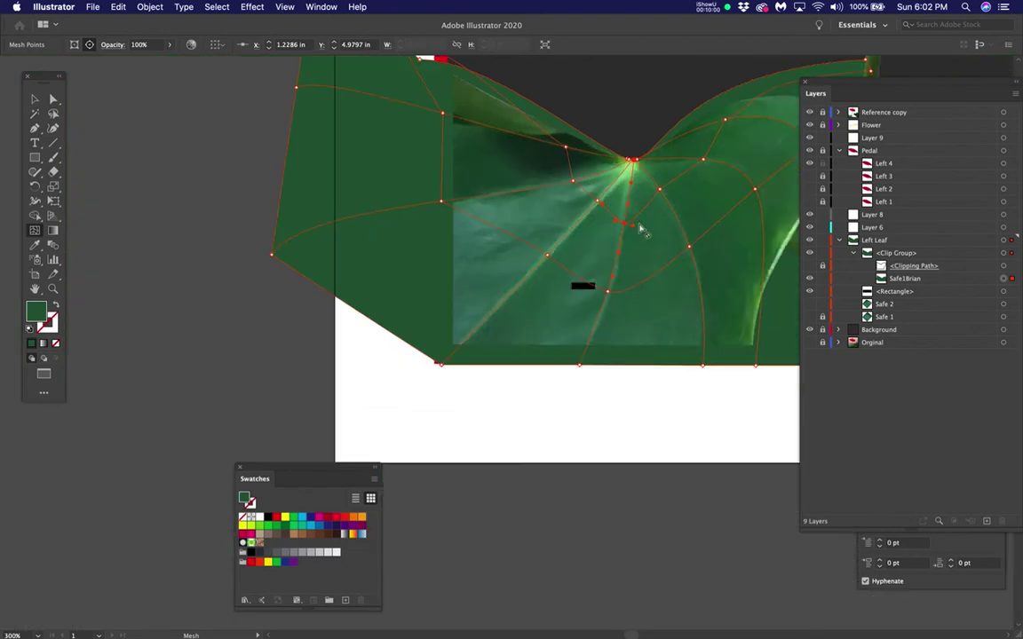
{"action": "left_click", "coordinate": [491, 316]}
Step: Shorten the direction handle of the outermost mesh point at the vein junction, adjusting the mesh line into the leaf's right lobe
{"action": "scroll", "coordinate": [690, 201], "scroll_direction": "up", "scroll_amount": 3}
{"action": "left_click_drag", "start_coordinate": [551, 202], "coordinate": [548, 210]}
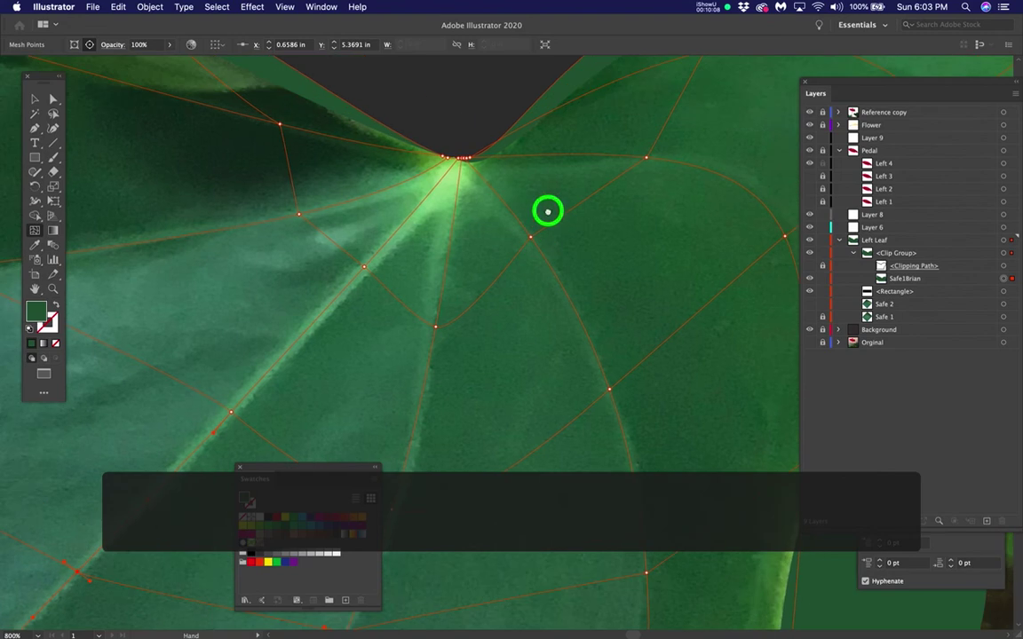
{"action": "scroll", "coordinate": [446, 189], "scroll_direction": "up", "scroll_amount": 2}
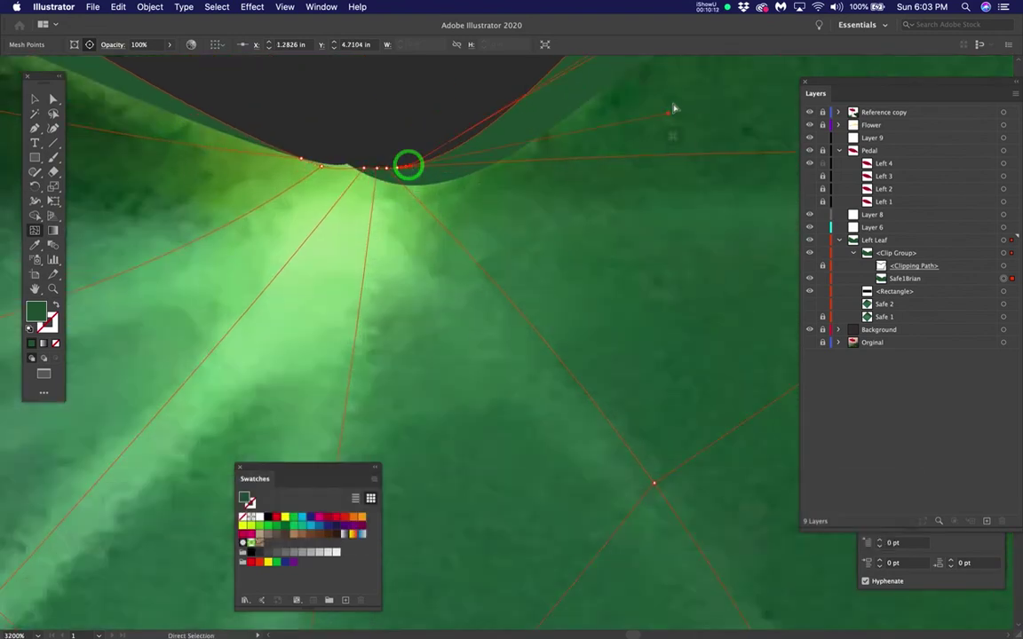
{"action": "left_click_drag", "start_coordinate": [668, 113], "coordinate": [632, 127]}
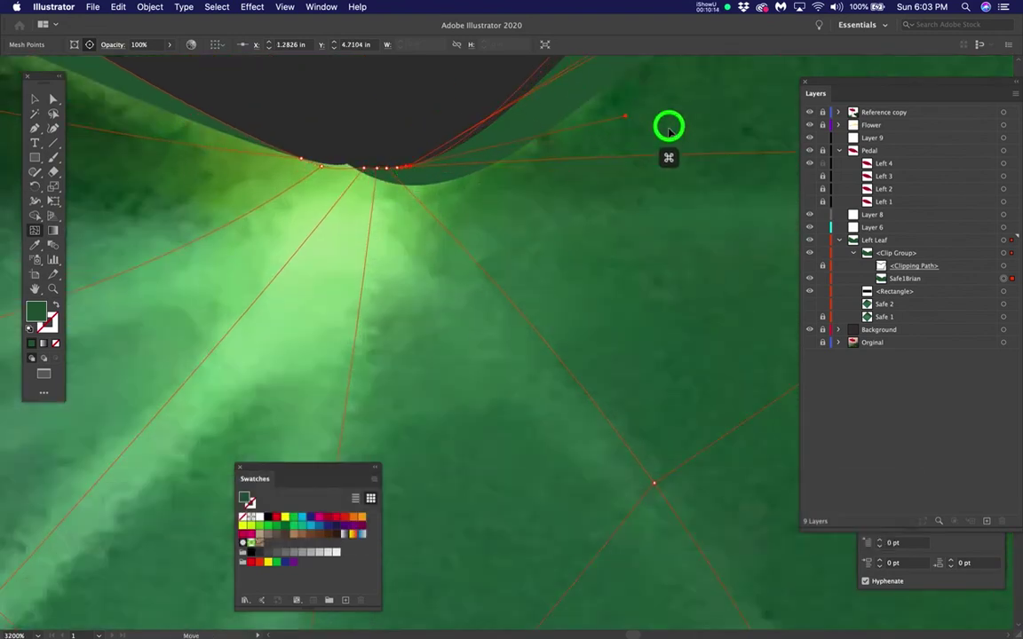
{"action": "scroll", "coordinate": [655, 171], "scroll_direction": "down", "scroll_amount": 3}
{"action": "scroll", "coordinate": [653, 177], "scroll_direction": "down", "scroll_amount": 2}
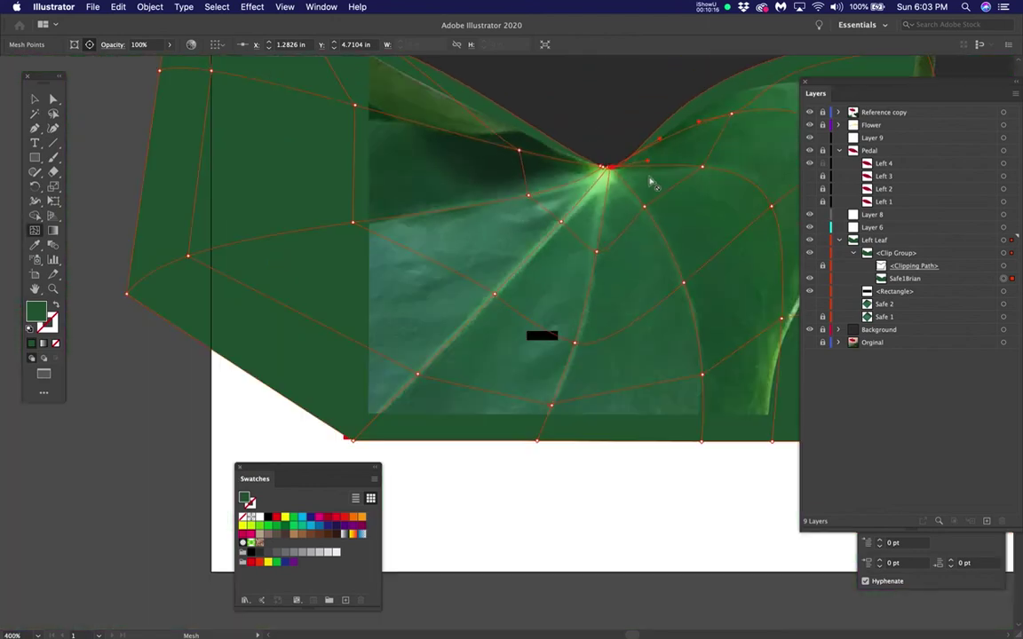
Step: Select the neighbouring mesh point at the vein junction and lower its handle so the line follows the right lobe's faint vein
{"action": "scroll", "coordinate": [649, 181], "scroll_direction": "up", "scroll_amount": 5}
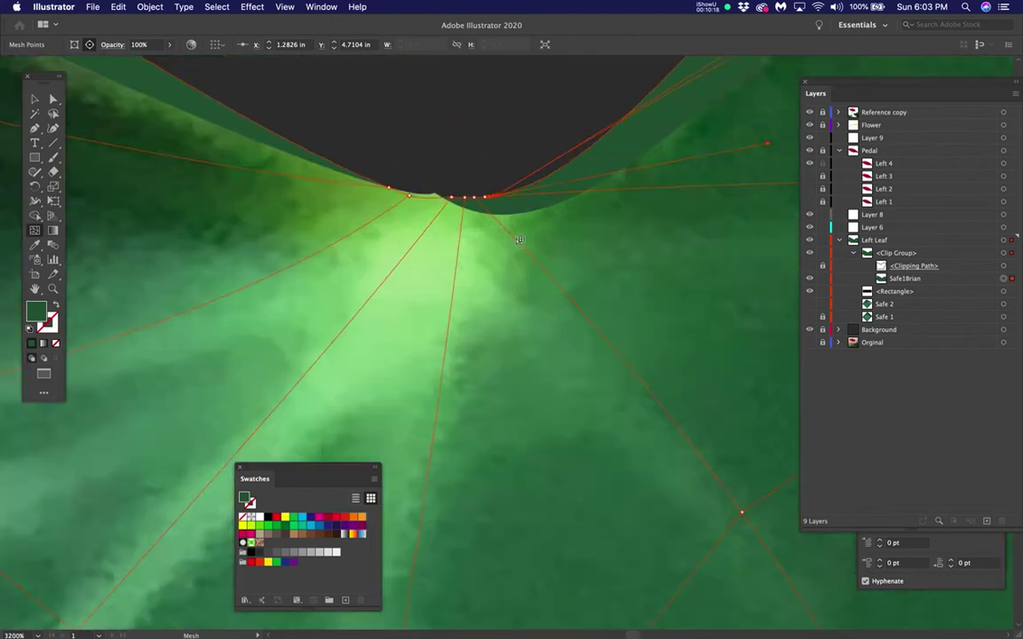
{"action": "scroll", "coordinate": [455, 223], "scroll_direction": "up", "scroll_amount": 2}
{"action": "left_click", "coordinate": [545, 161]}
{"action": "scroll", "coordinate": [642, 196], "scroll_direction": "down", "scroll_amount": 6}
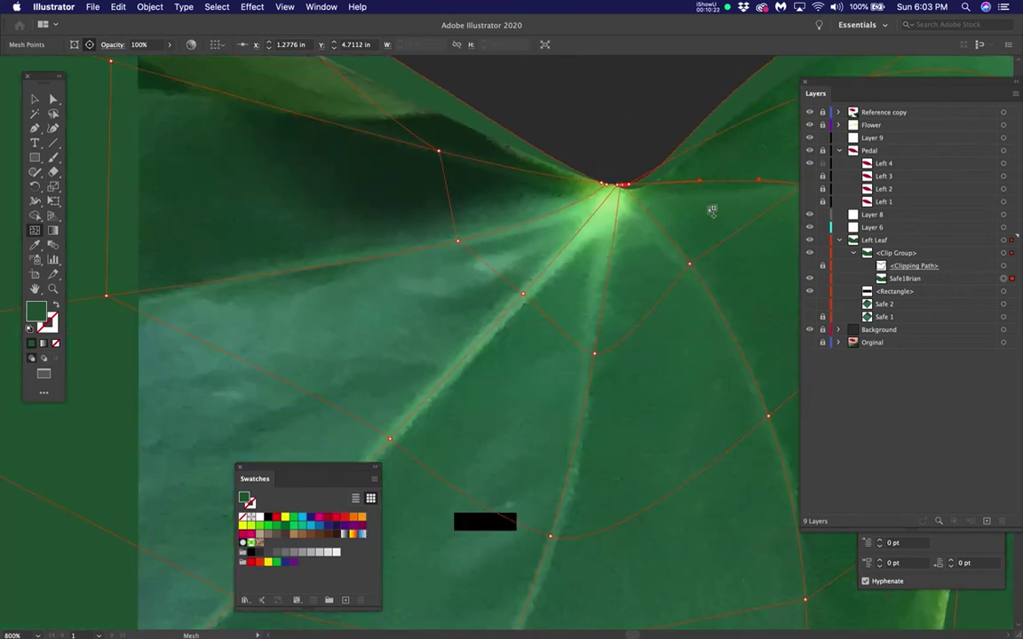
{"action": "key", "text": "a"}
{"action": "scroll", "coordinate": [533, 216], "scroll_direction": "right", "scroll_amount": 5}
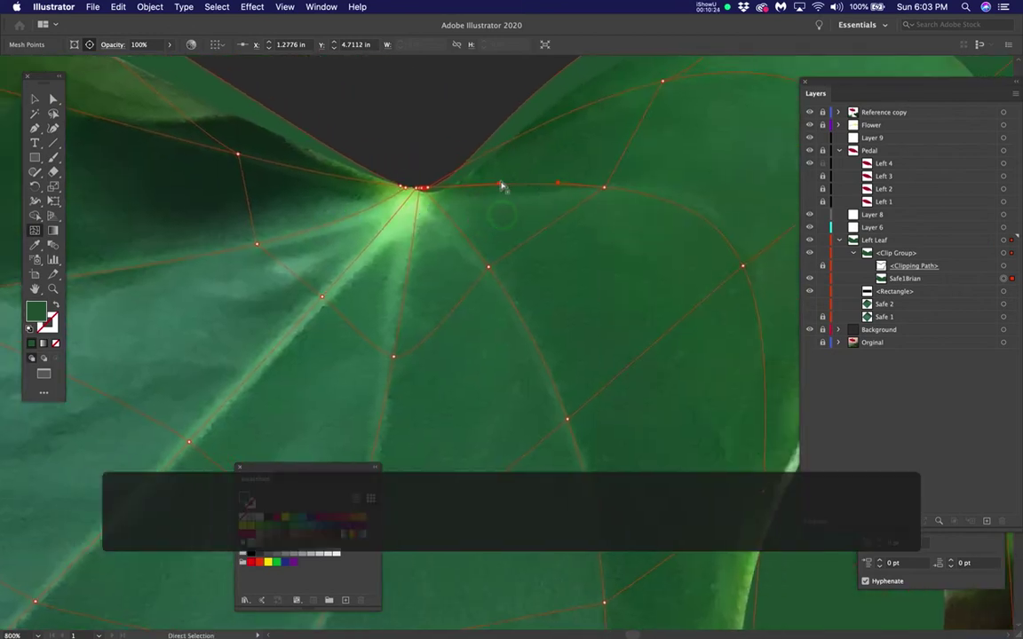
{"action": "left_click", "coordinate": [507, 192]}
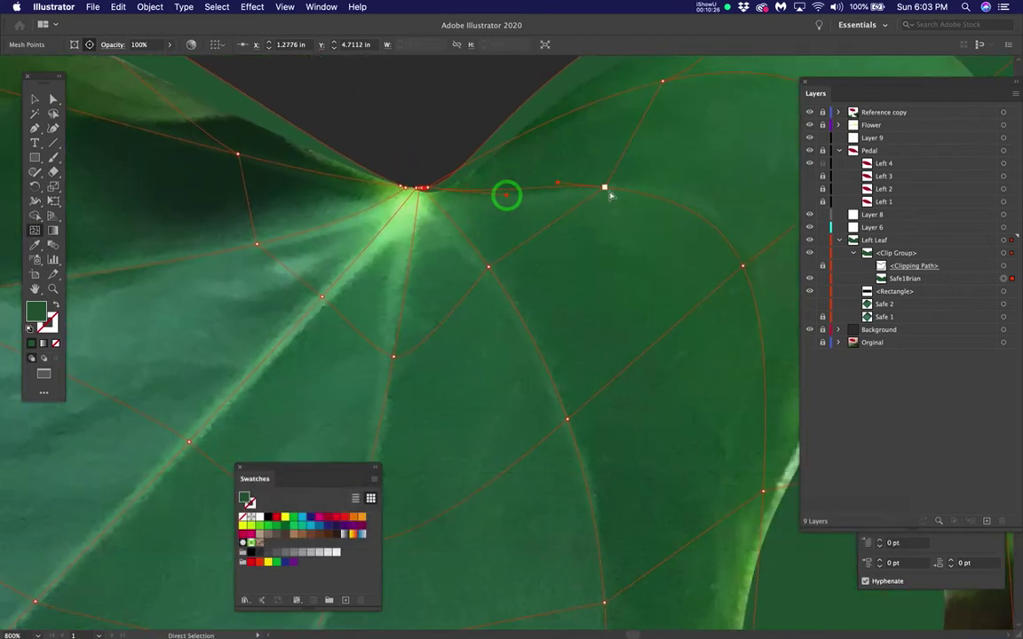
Step: Move the right lobe's mesh point onto the faint vein and add a mesh line on each side, shaping the lower one
{"action": "left_click", "coordinate": [624, 190], "text": "super"}
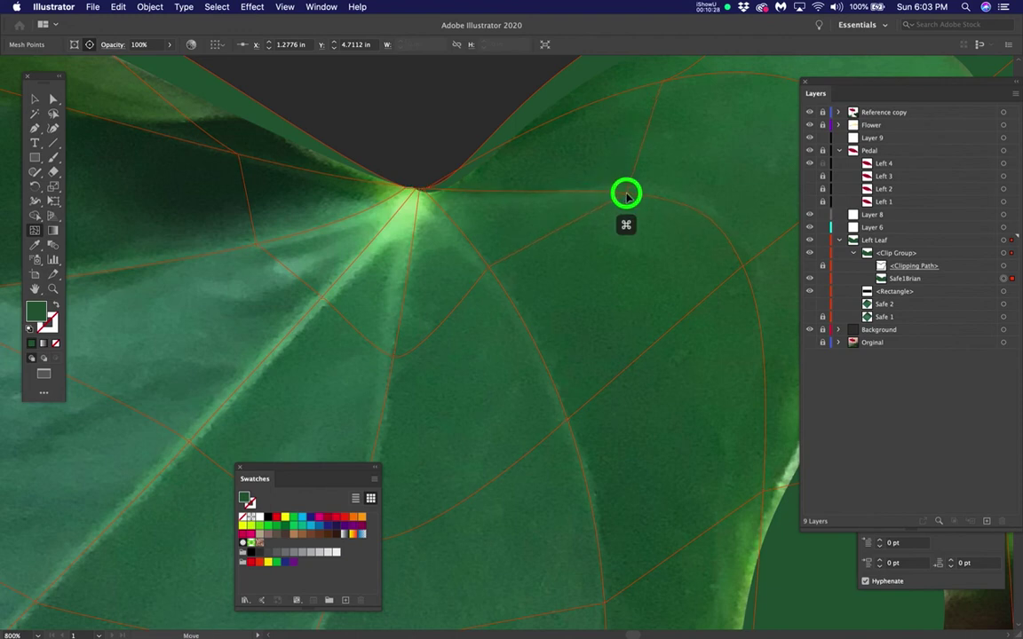
{"action": "scroll", "coordinate": [626, 193], "scroll_direction": "up", "scroll_amount": 3}
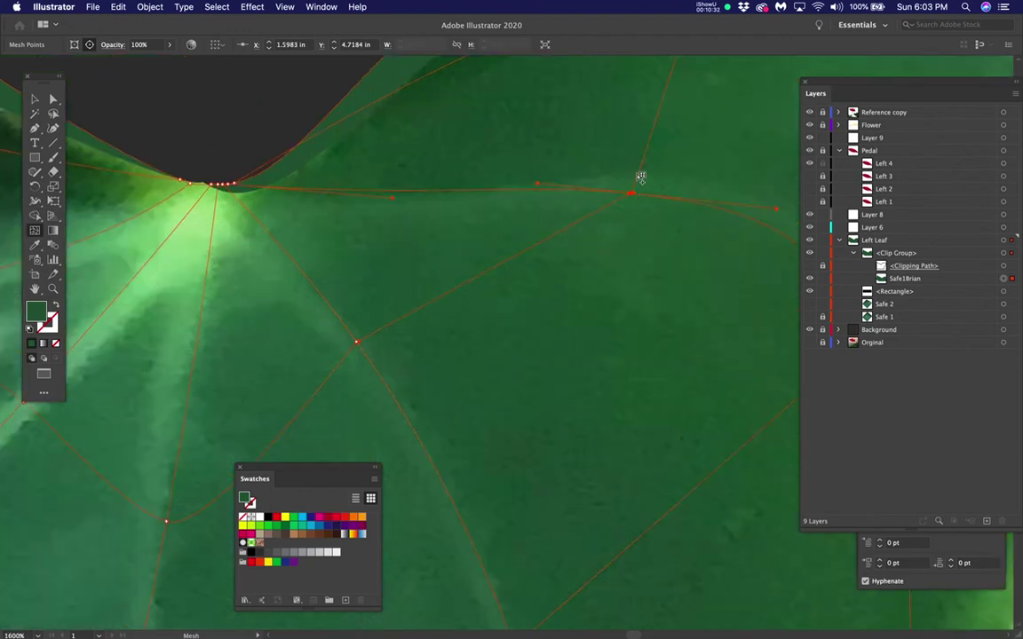
{"action": "left_click", "coordinate": [641, 169]}
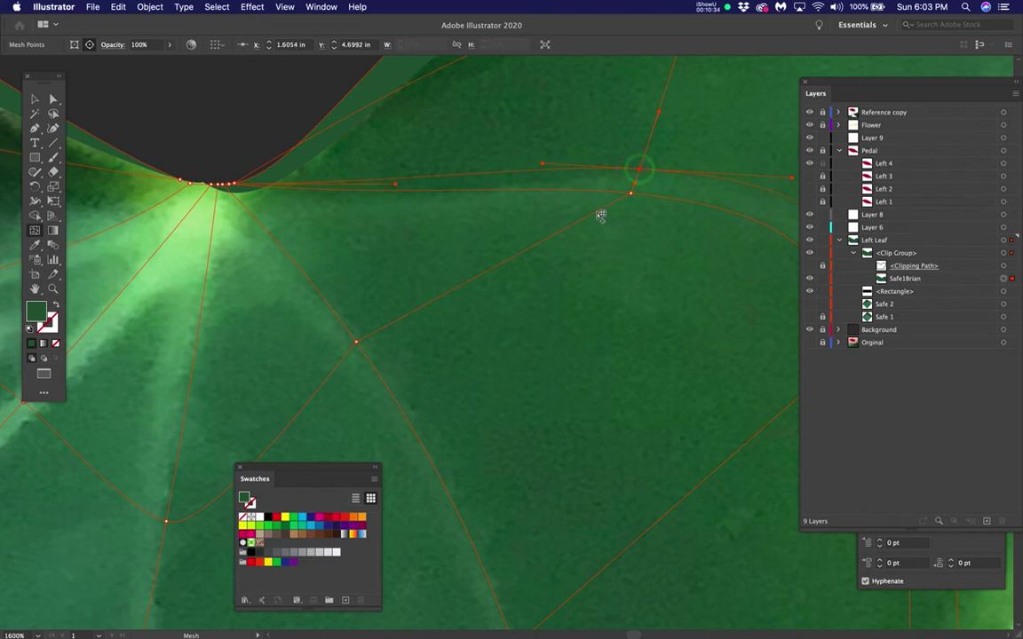
{"action": "left_click", "coordinate": [600, 214]}
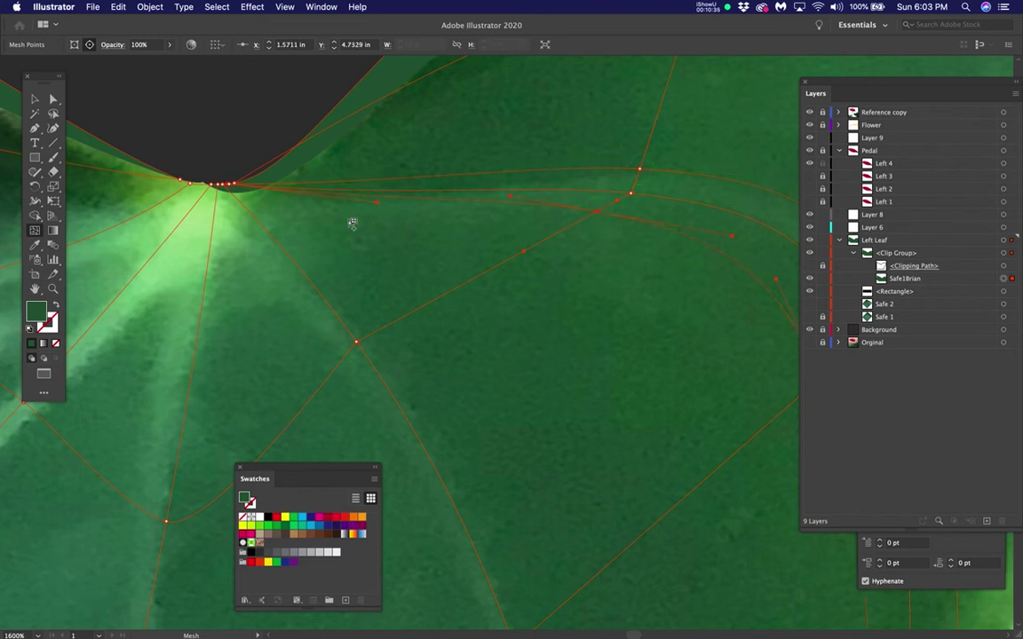
{"action": "key", "text": "a"}
{"action": "left_click_drag", "start_coordinate": [378, 206], "coordinate": [344, 221]}
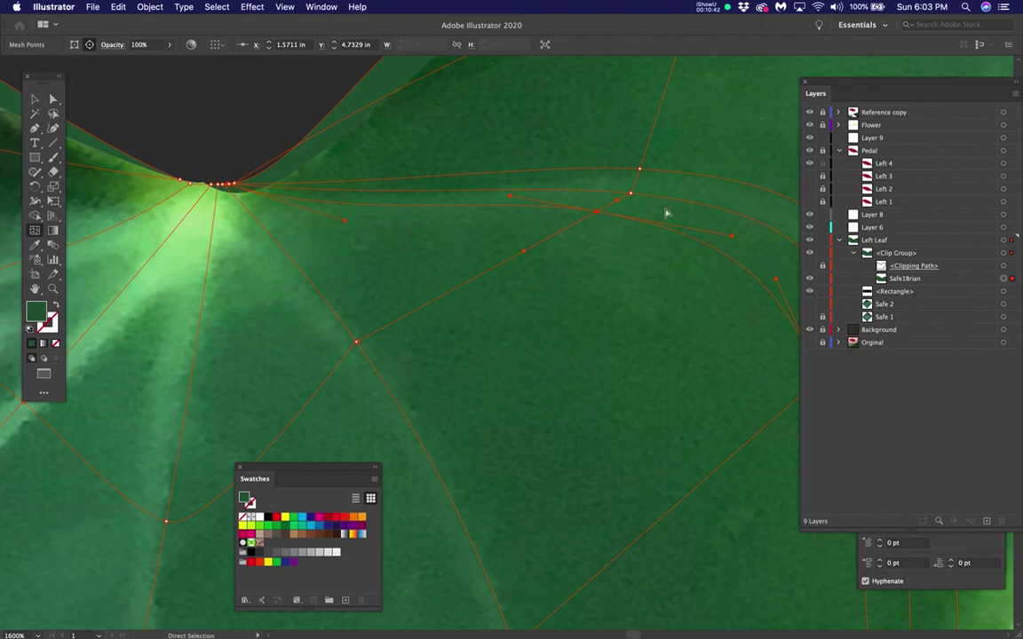
Step: Colour the three mesh points across the faint vein with greens sampled from the reference photo, making the middle one lighter
{"action": "left_click", "coordinate": [639, 169]}
{"action": "key", "text": "i"}
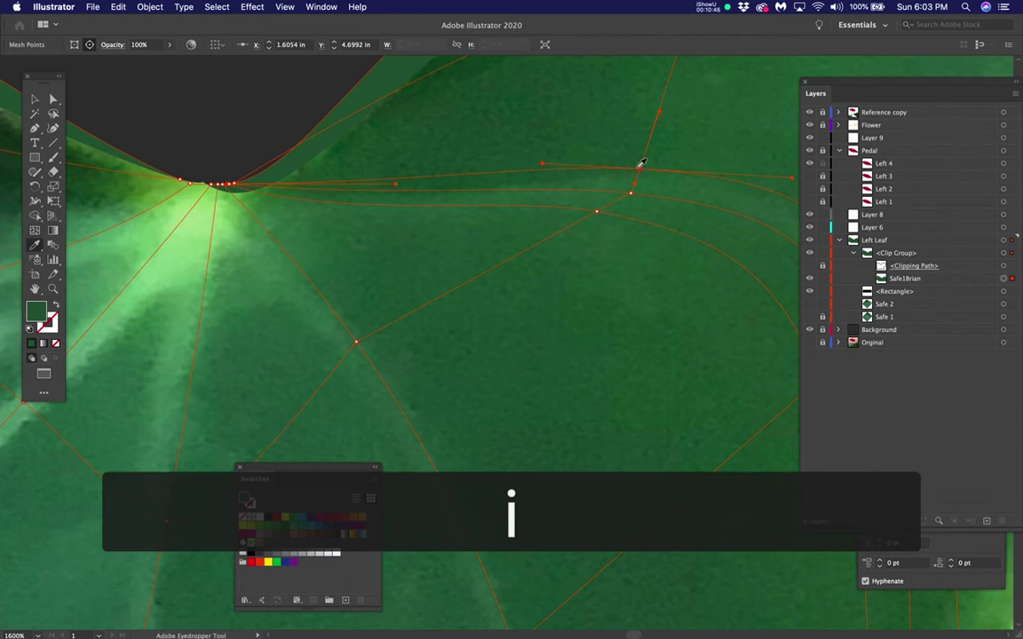
{"action": "left_click", "coordinate": [631, 193], "text": "super"}
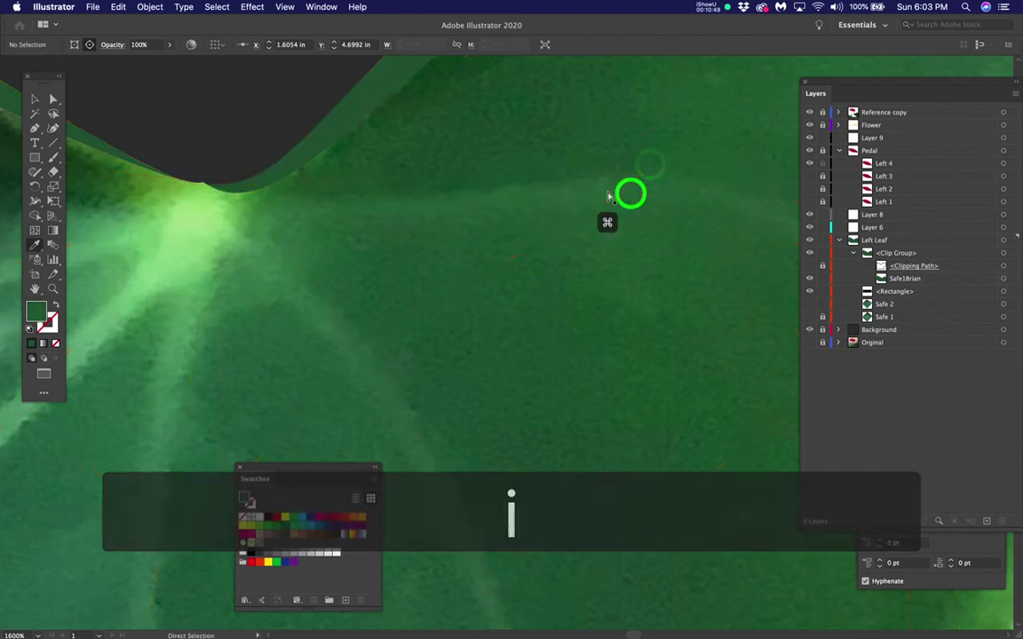
{"action": "left_click", "coordinate": [630, 193], "text": "super"}
{"action": "left_click", "coordinate": [616, 187], "text": "super"}
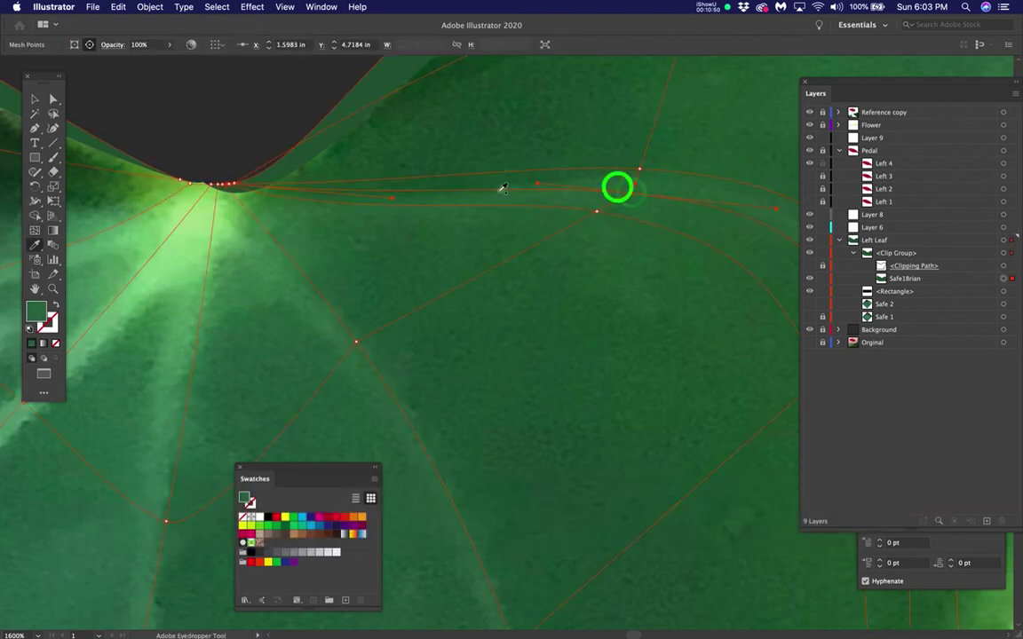
{"action": "left_click", "coordinate": [37, 311]}
{"action": "left_click", "coordinate": [382, 204]}
{"action": "left_click", "coordinate": [606, 131]}
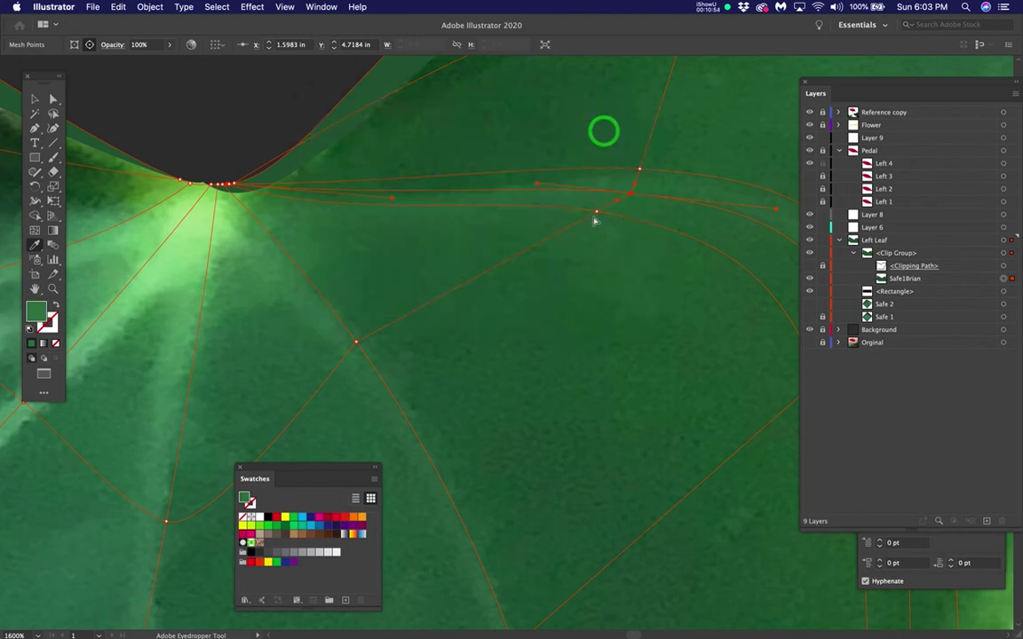
{"action": "left_click", "coordinate": [597, 213]}
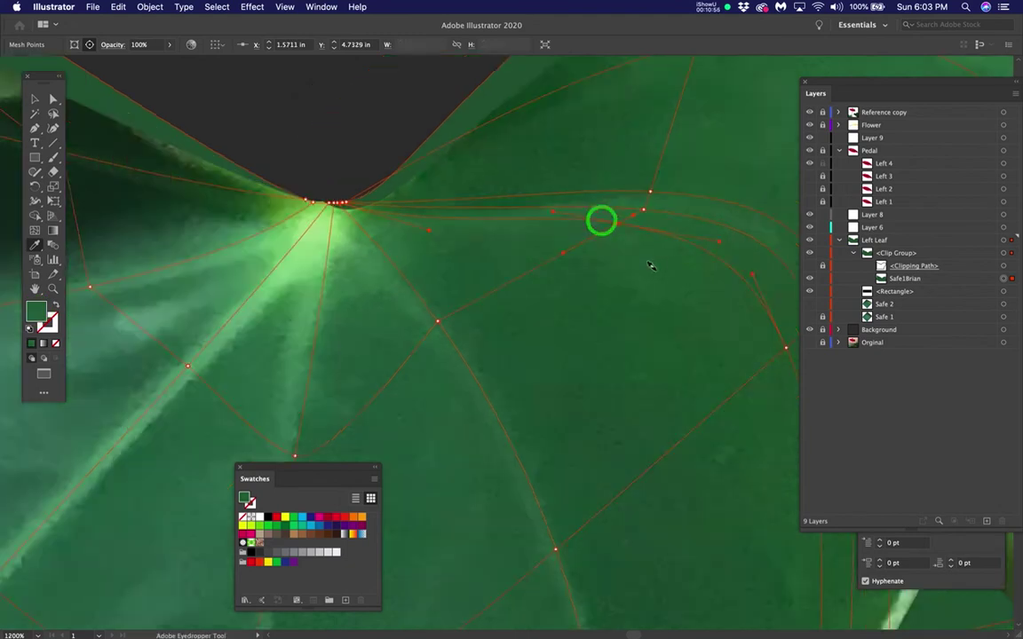
Step: Adjust the overlapping handles of the middle and inner mesh points where the vein bends down the right lobe
{"action": "left_click", "coordinate": [507, 268], "text": "alt+super"}
{"action": "left_click_drag", "start_coordinate": [609, 314], "coordinate": [618, 300]}
{"action": "left_click", "coordinate": [640, 283], "text": "super"}
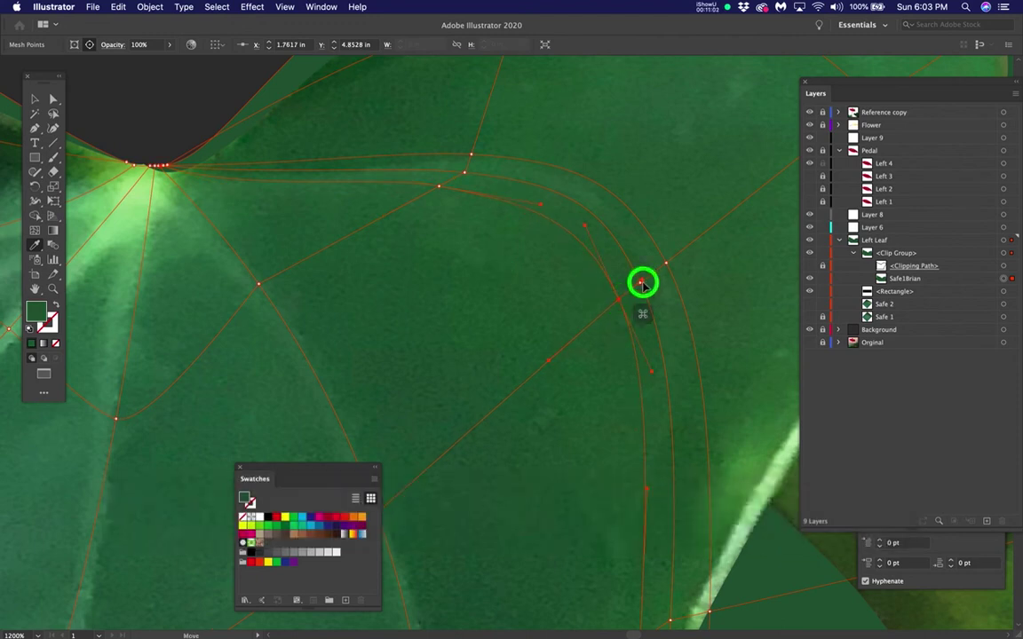
{"action": "key", "text": "super+equal"}
{"action": "key", "text": "super+equal"}
{"action": "key", "text": "super+equal"}
{"action": "key", "text": "super+equal"}
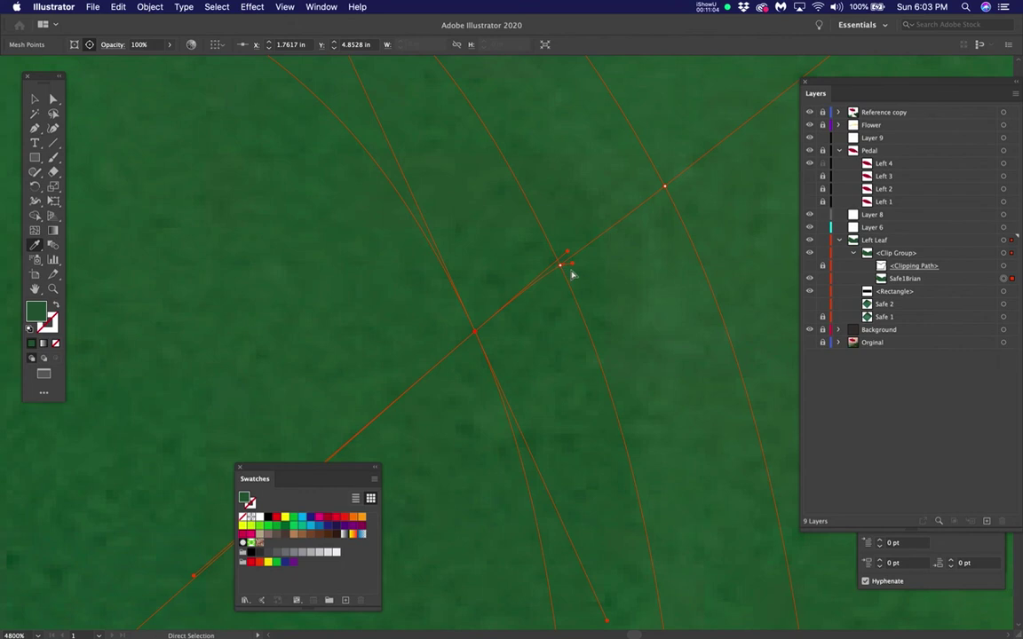
{"action": "left_click", "coordinate": [535, 277], "text": "super"}
{"action": "left_click", "coordinate": [553, 277], "text": "super"}
{"action": "left_click_drag", "start_coordinate": [554, 278], "coordinate": [577, 255]}
{"action": "scroll", "coordinate": [577, 255], "scroll_direction": "down", "scroll_amount": 2}
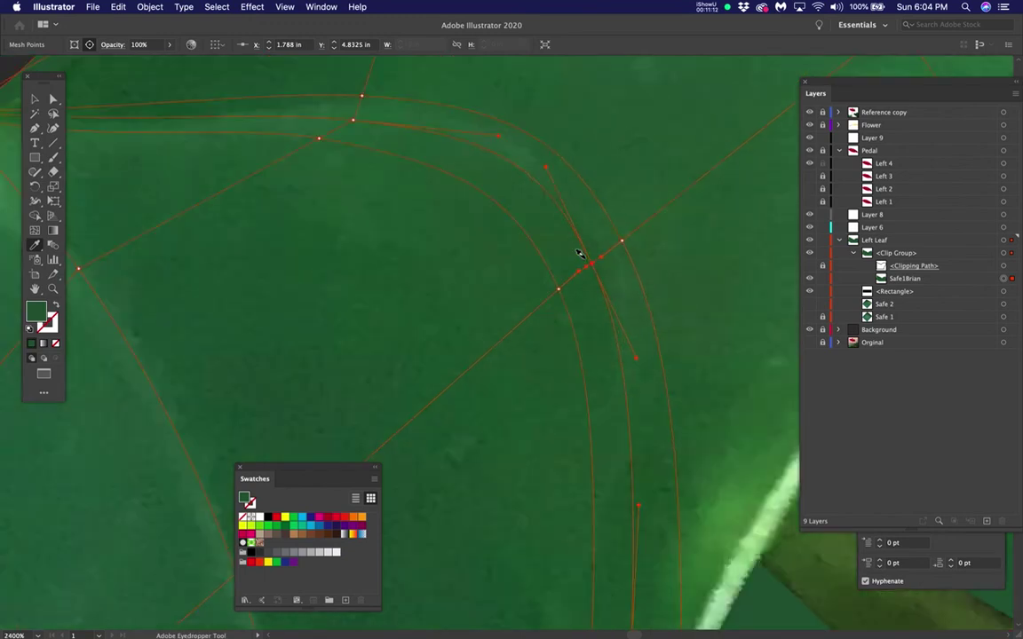
Step: Colour the three mesh points at the vein's bend from the photo, giving the middle one a lighter green in the Color Picker
{"action": "left_click", "coordinate": [528, 163]}
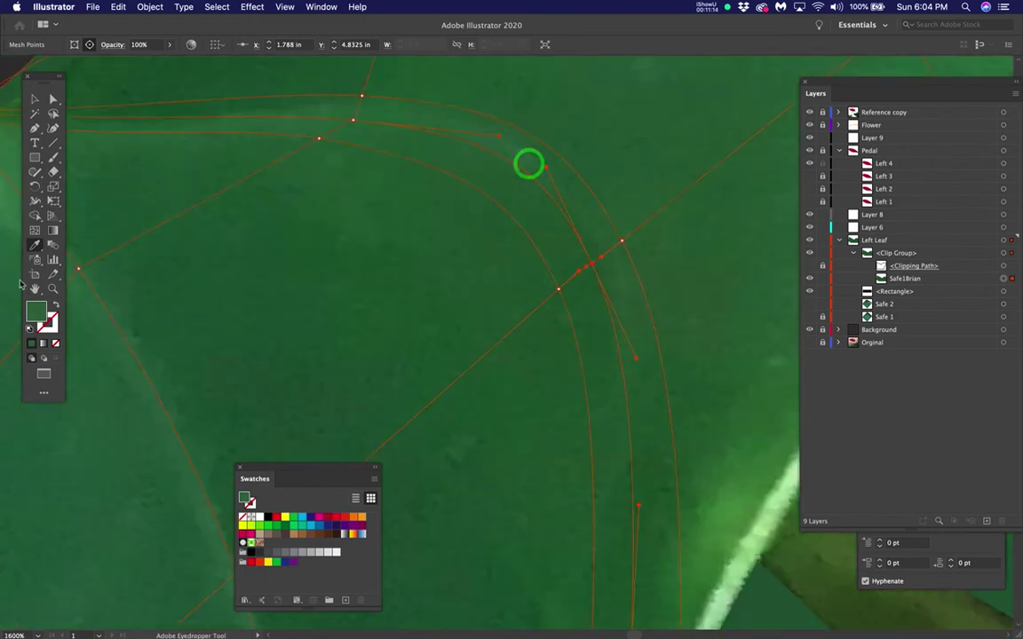
{"action": "left_click", "coordinate": [32, 309]}
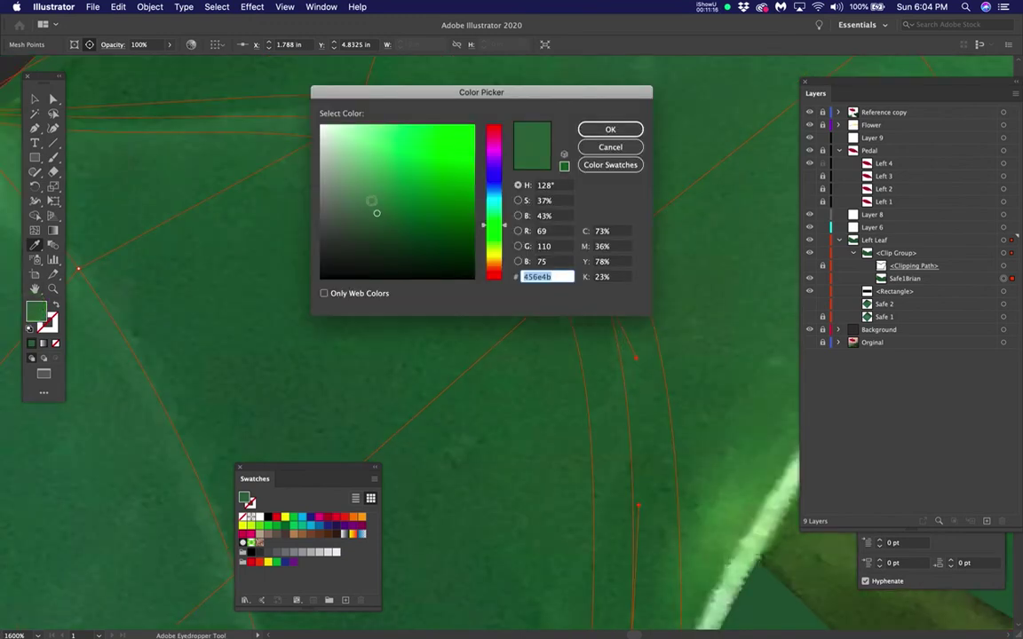
{"action": "left_click", "coordinate": [609, 130]}
{"action": "left_click", "coordinate": [620, 243], "text": "super"}
{"action": "left_click_drag", "start_coordinate": [591, 264], "coordinate": [558, 289]}
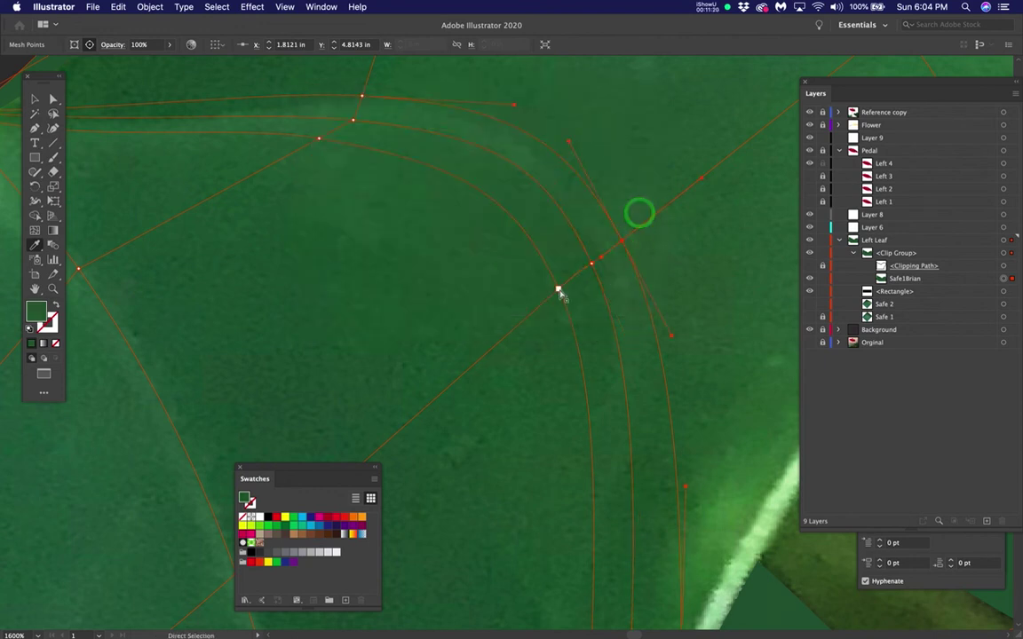
Step: Hide the Reference copy layer and deselect the mesh to examine the shading along the right lobe's vein
{"action": "left_click", "coordinate": [811, 112]}
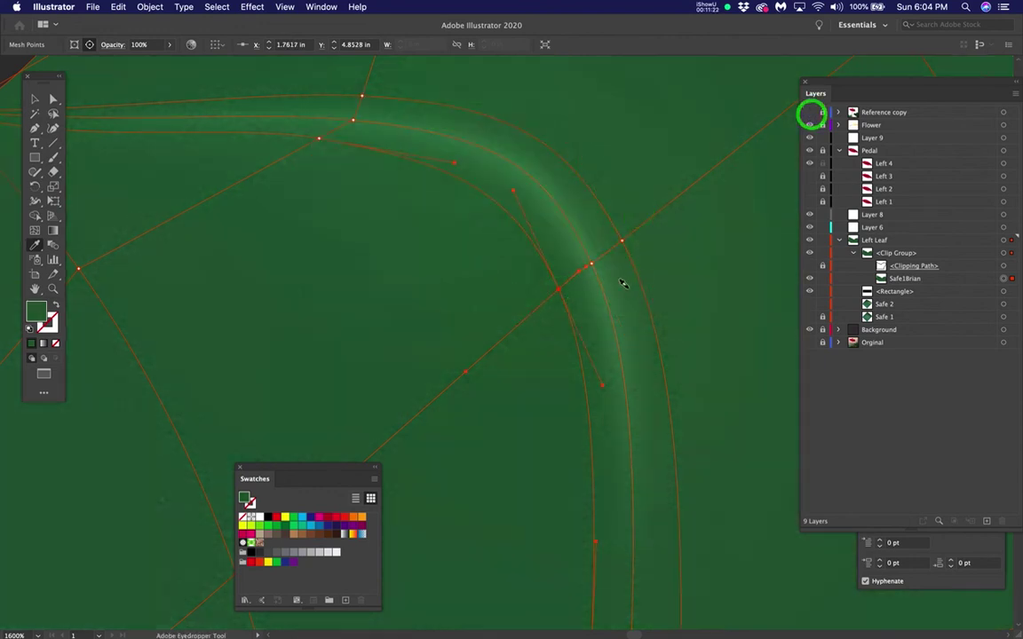
{"action": "scroll", "coordinate": [629, 288], "scroll_direction": "down", "scroll_amount": 2}
{"action": "scroll", "coordinate": [629, 295], "scroll_direction": "down", "scroll_amount": 2}
{"action": "left_click", "coordinate": [523, 167]}
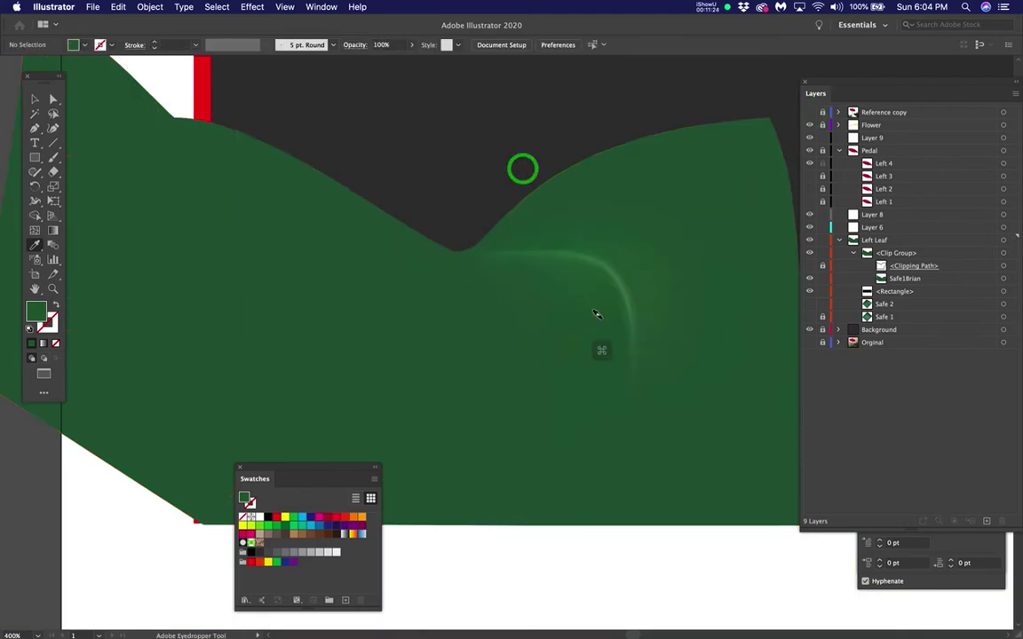
{"action": "scroll", "coordinate": [600, 313], "scroll_direction": "down", "scroll_amount": 2}
{"action": "scroll", "coordinate": [657, 336], "scroll_direction": "up", "scroll_amount": 2}
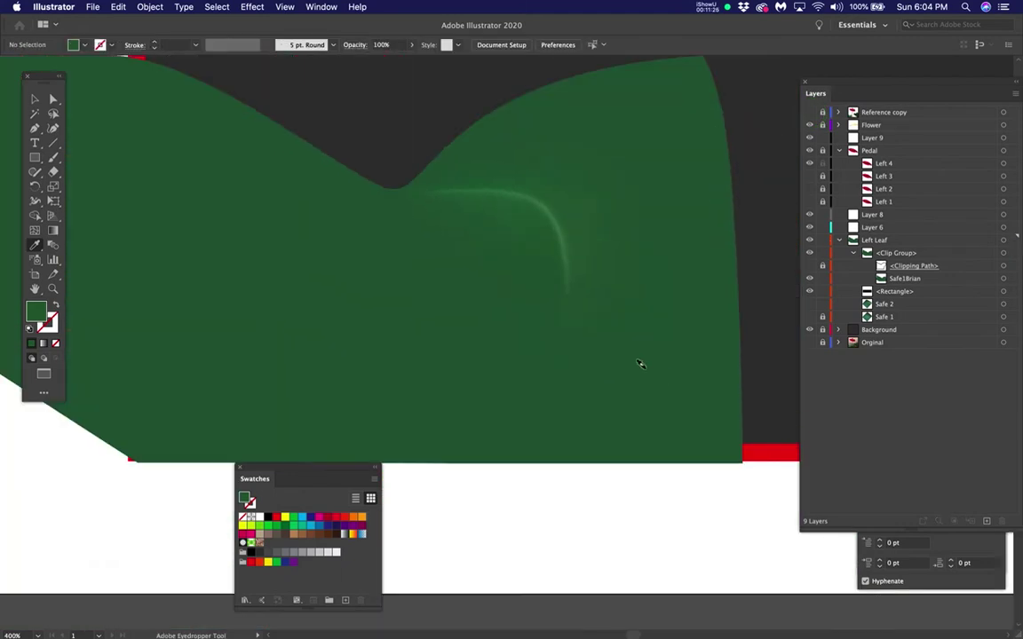
{"action": "left_click", "coordinate": [807, 112]}
{"action": "left_click", "coordinate": [806, 114]}
Step: Give the middle mesh point on the vein's next crossing below the bend the lighter green sampled from the painted vein
{"action": "left_click", "coordinate": [569, 283]}
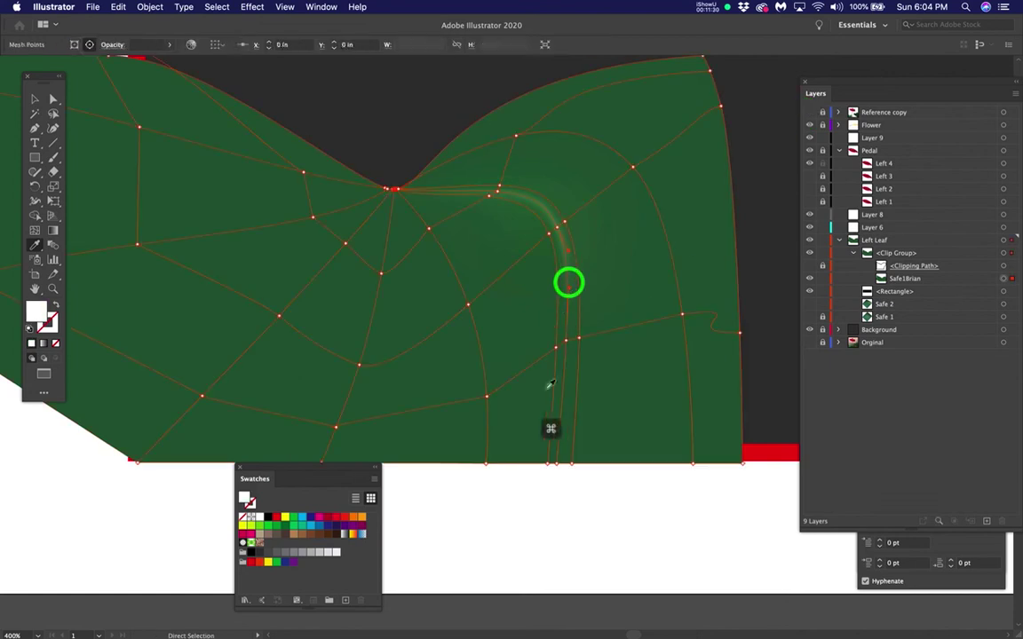
{"action": "scroll", "coordinate": [551, 336], "scroll_direction": "up", "scroll_amount": 2}
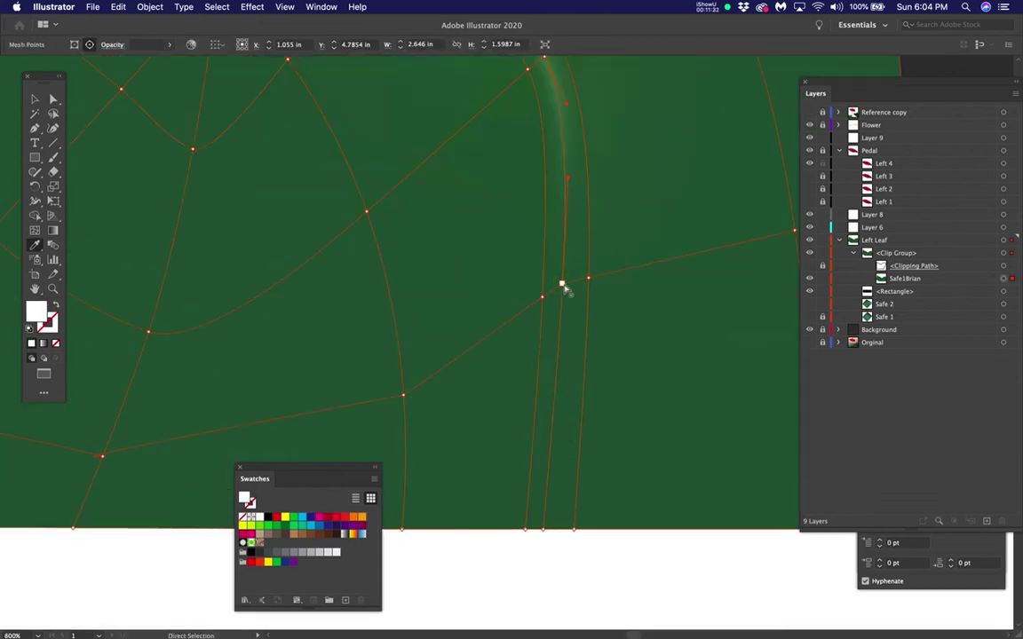
{"action": "left_click", "coordinate": [563, 285]}
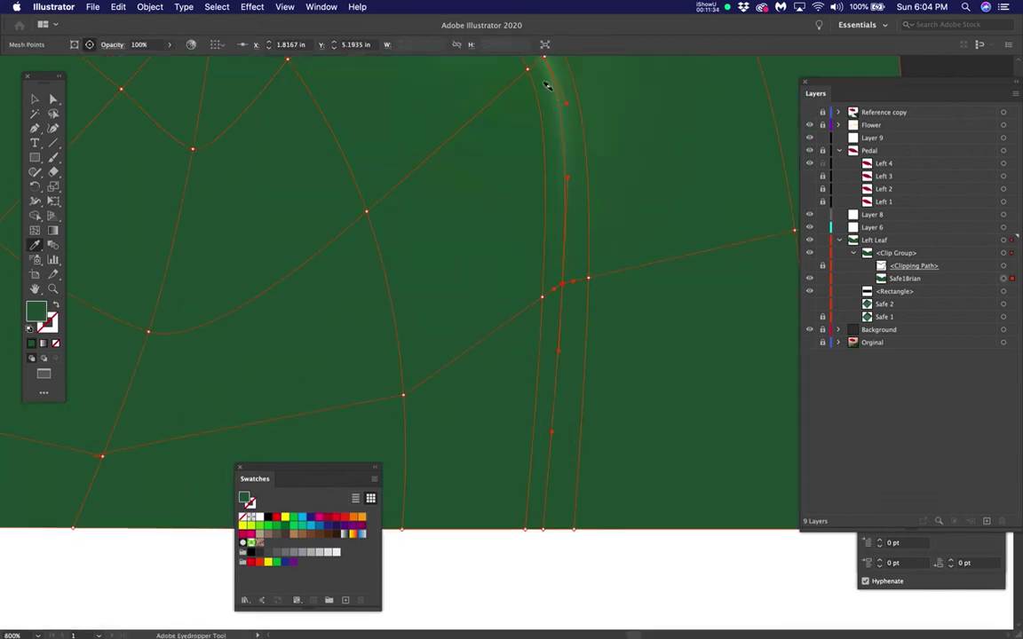
{"action": "scroll", "coordinate": [547, 89], "scroll_direction": "up", "scroll_amount": 2}
{"action": "left_click", "coordinate": [574, 114]}
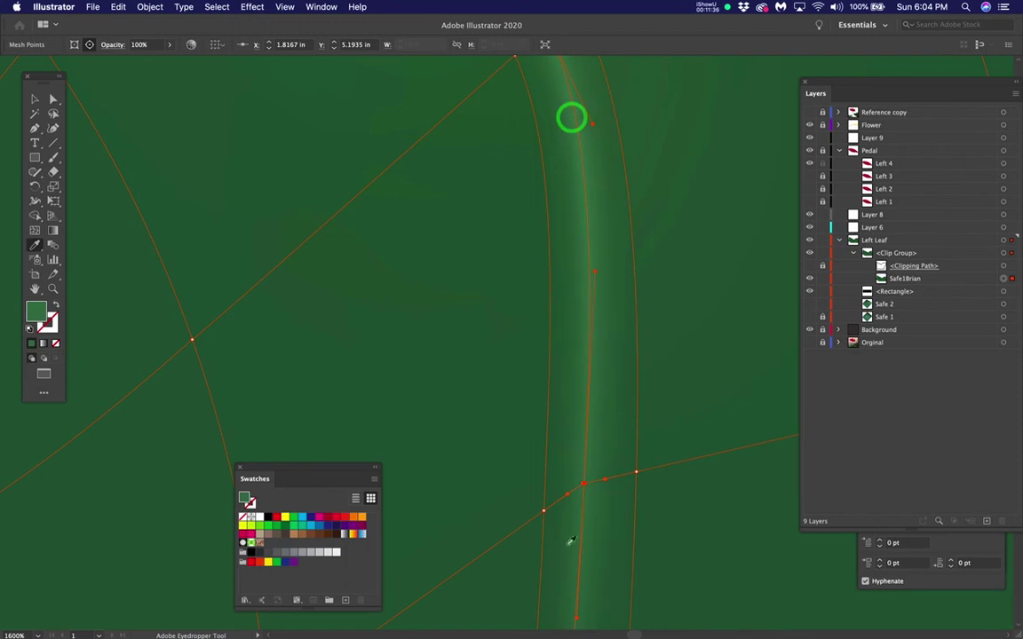
Step: Show the Reference copy layer and colour the mesh points on either side of that lower vein point with greens from the photo
{"action": "left_click", "coordinate": [543, 512], "text": "super"}
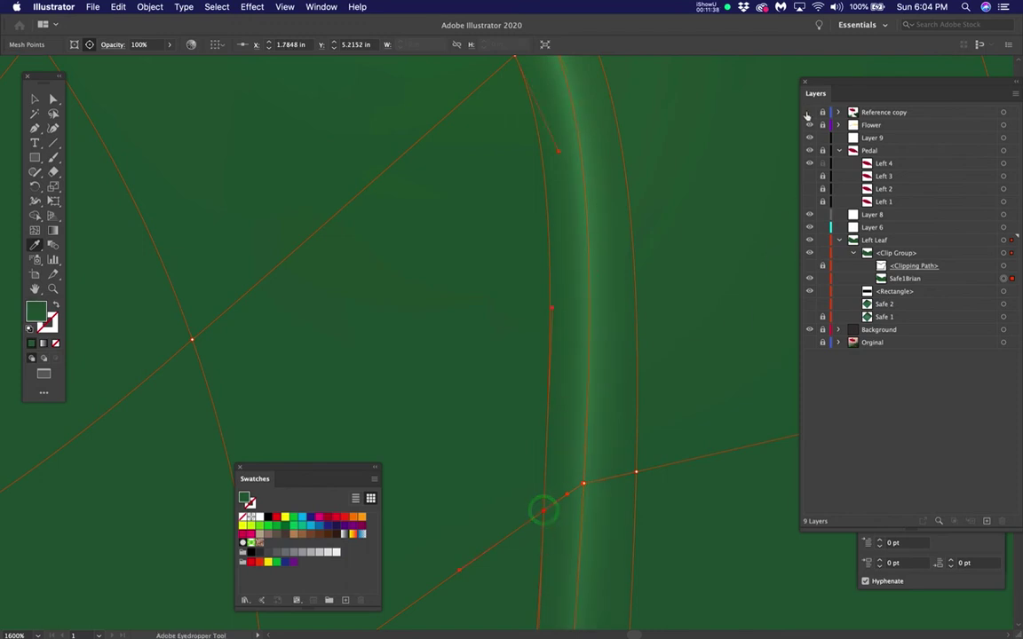
{"action": "left_click", "coordinate": [807, 112]}
{"action": "left_click", "coordinate": [530, 503]}
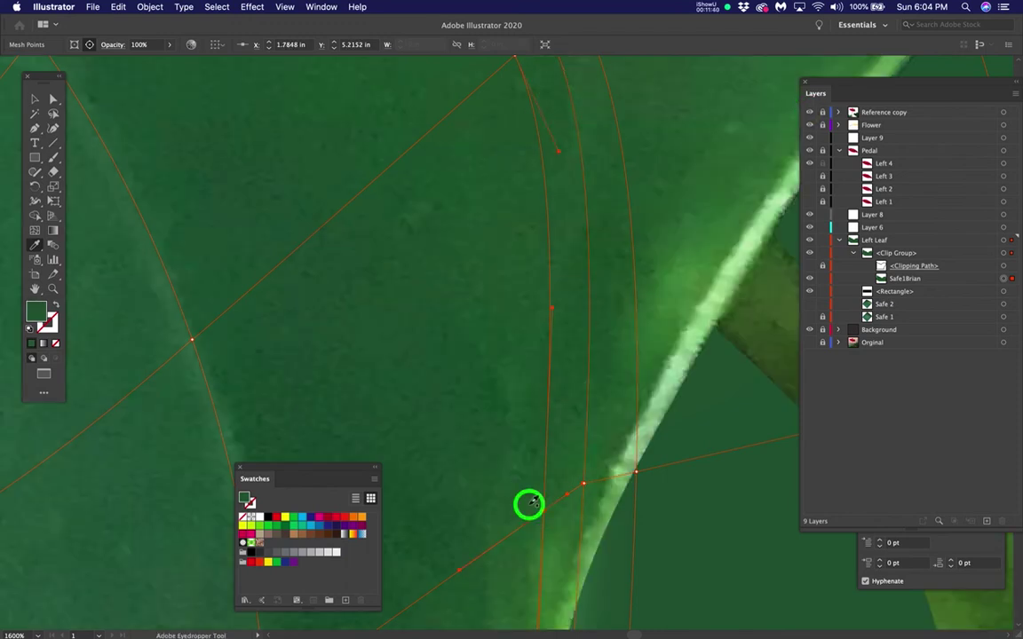
{"action": "left_click", "coordinate": [637, 473], "text": "super"}
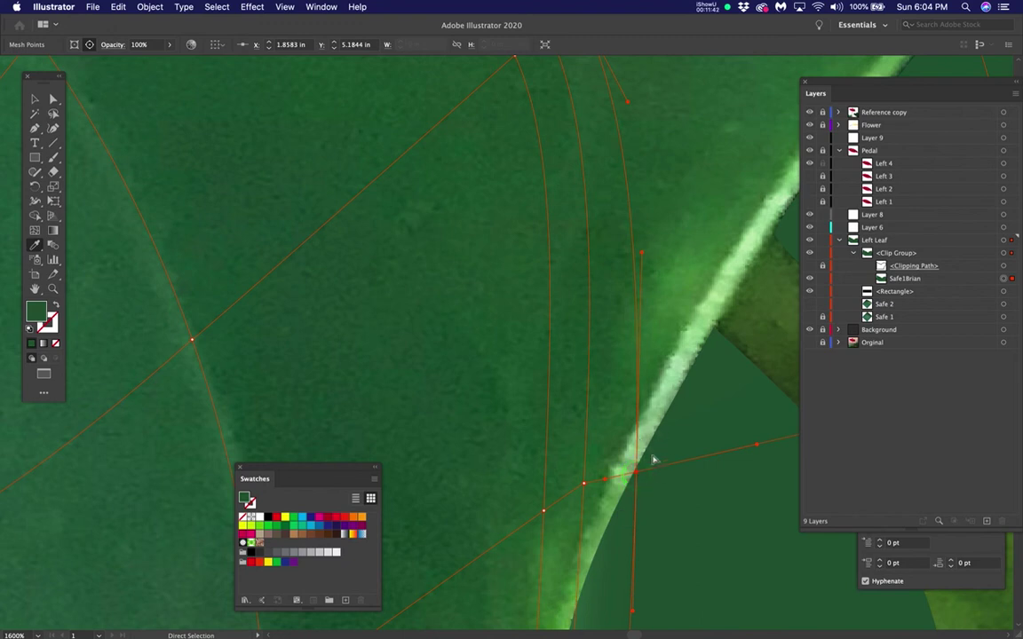
{"action": "left_click", "coordinate": [658, 367]}
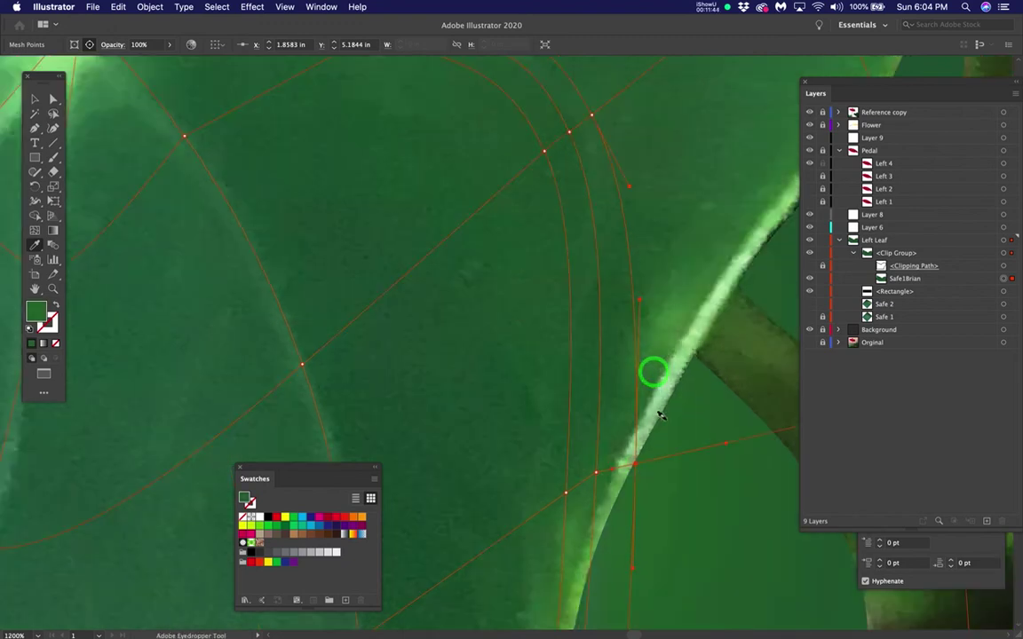
Step: Hide the Reference copy layer, deselect the mesh and turn on the clipping path to trim it to the leaf outline
{"action": "scroll", "coordinate": [658, 366], "scroll_direction": "down", "scroll_amount": 4}
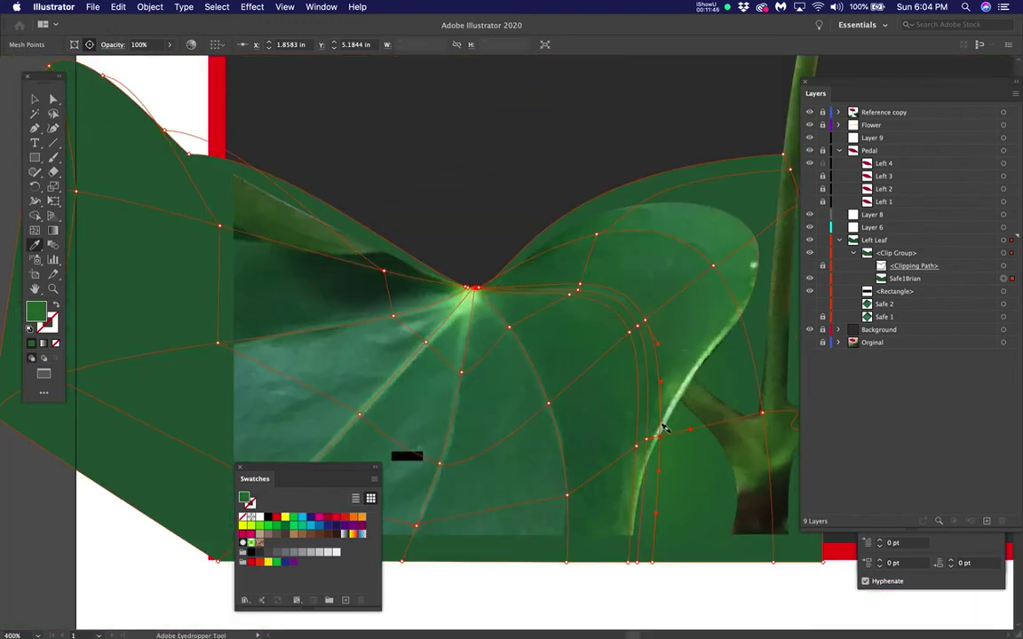
{"action": "scroll", "coordinate": [665, 428], "scroll_direction": "up", "scroll_amount": 2}
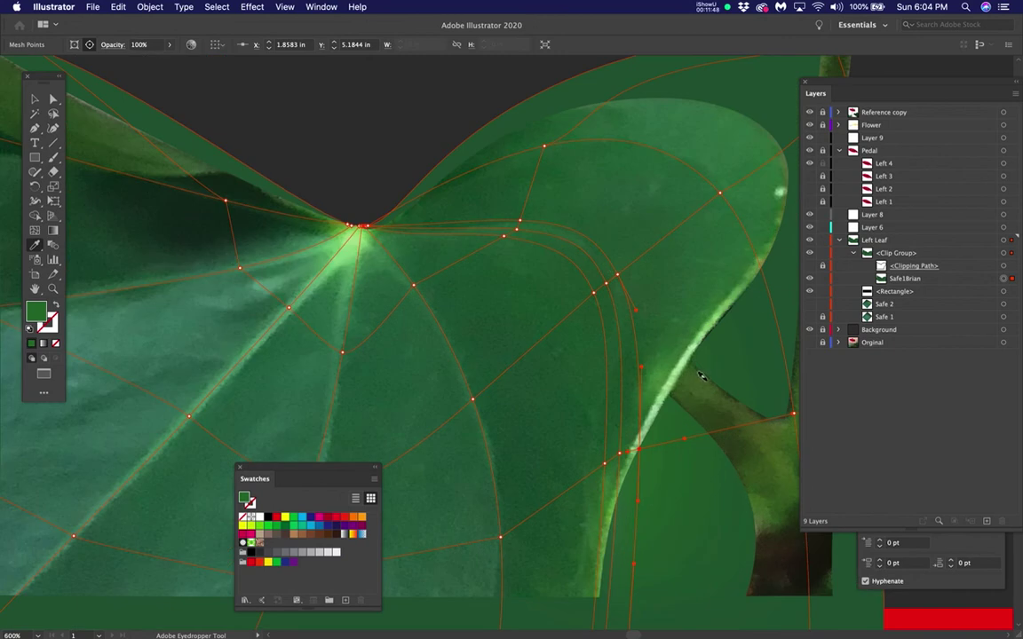
{"action": "left_click", "coordinate": [808, 112]}
{"action": "scroll", "coordinate": [696, 304], "scroll_direction": "down", "scroll_amount": 3}
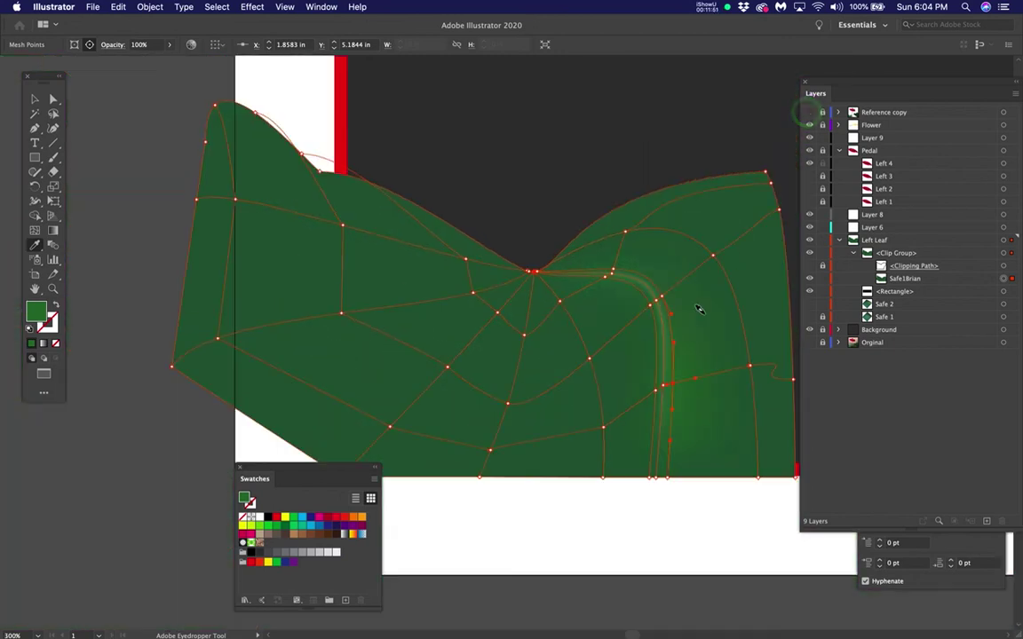
{"action": "left_click", "coordinate": [719, 511]}
{"action": "left_click_drag", "start_coordinate": [708, 475], "coordinate": [650, 435]}
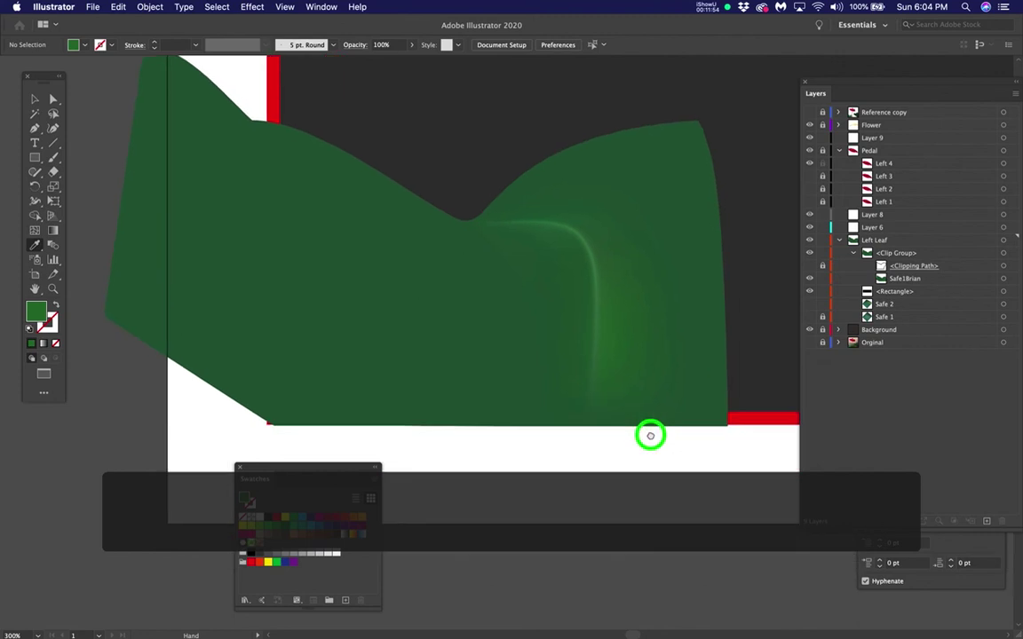
{"action": "left_click", "coordinate": [810, 267]}
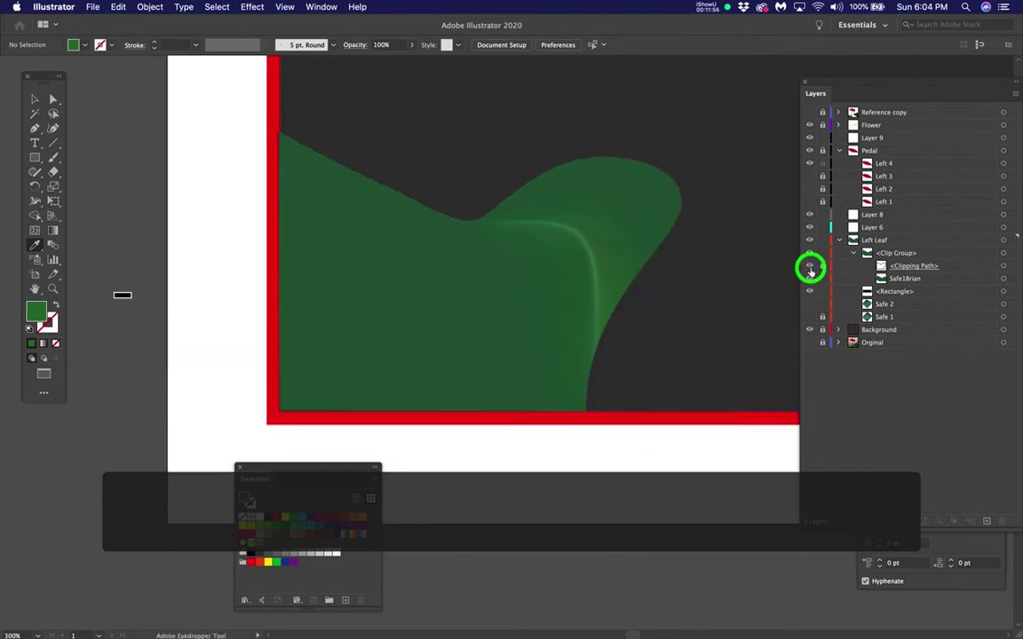
Step: Compare the clipped leaf's shading with the photo by repeatedly toggling the Reference copy layer, leaving it shown
{"action": "left_click", "coordinate": [808, 112]}
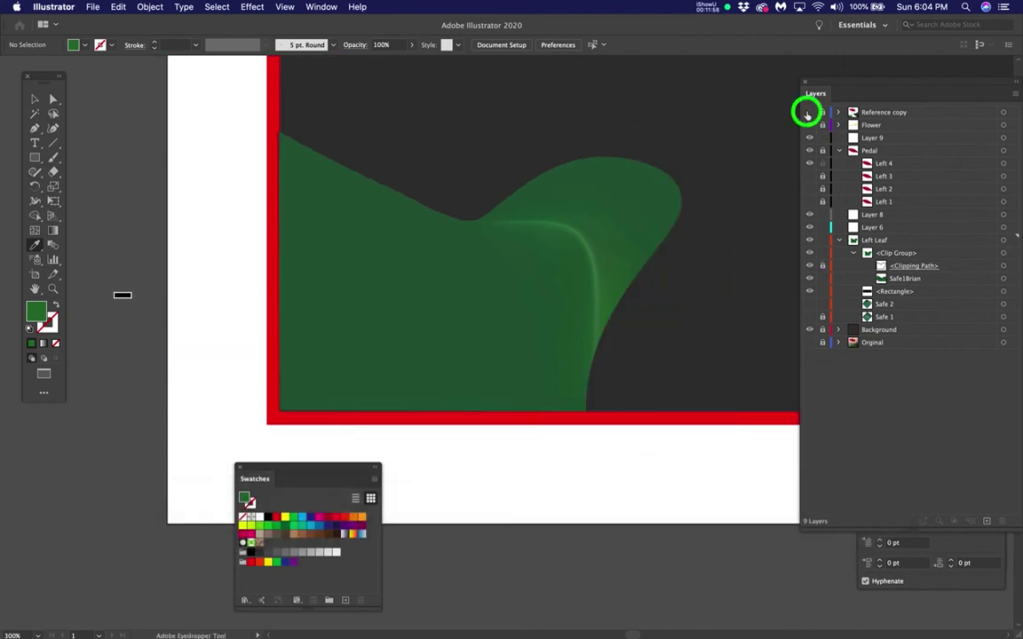
{"action": "left_click", "coordinate": [809, 112]}
{"action": "left_click", "coordinate": [809, 112]}
{"action": "left_click", "coordinate": [808, 112]}
{"action": "left_click", "coordinate": [808, 112]}
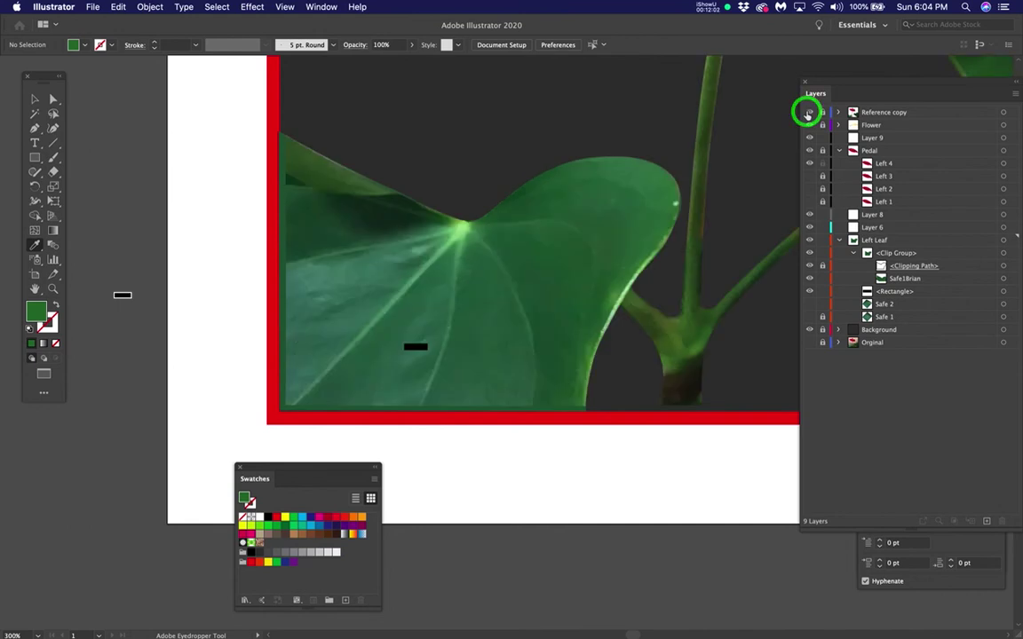
{"action": "left_click", "coordinate": [808, 112]}
{"action": "left_click", "coordinate": [808, 112]}
{"action": "scroll", "coordinate": [573, 385], "scroll_direction": "up", "scroll_amount": 1}
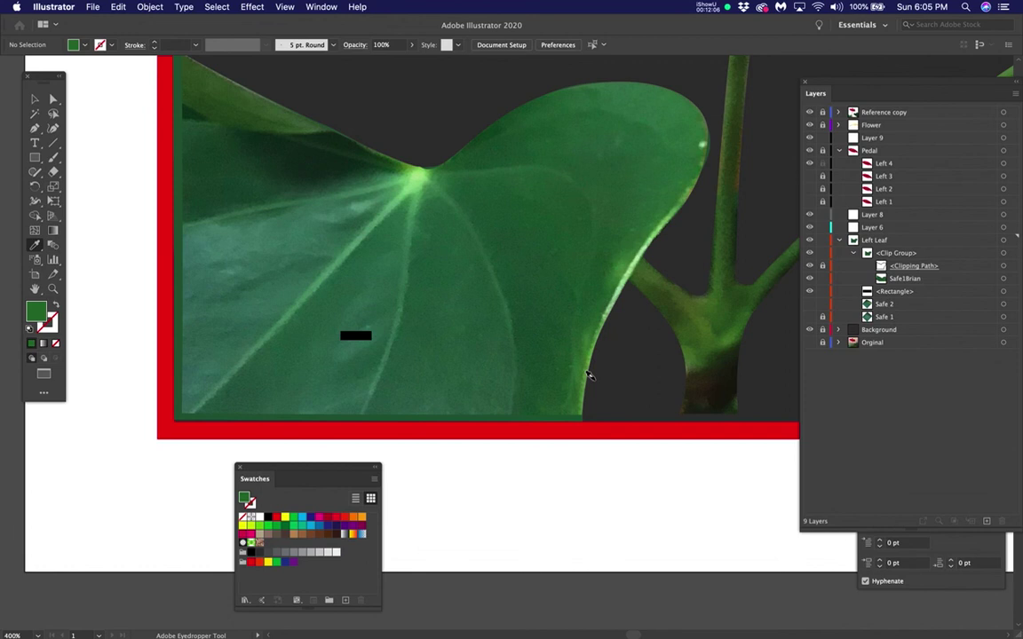
Step: Shift the three mesh points crossing the leaf's lower right rim inward to about X 1.74, 1.77 and 1.80 in
{"action": "key", "text": "a"}
{"action": "left_click", "coordinate": [600, 327]}
{"action": "scroll", "coordinate": [569, 329], "scroll_direction": "up", "scroll_amount": 2}
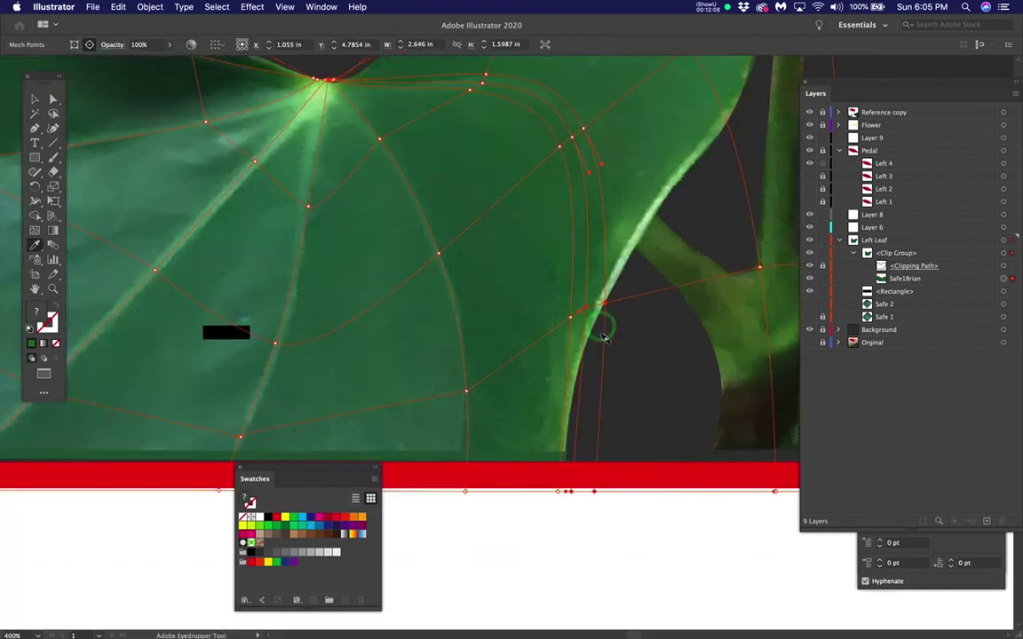
{"action": "left_click_drag", "start_coordinate": [557, 314], "coordinate": [525, 326]}
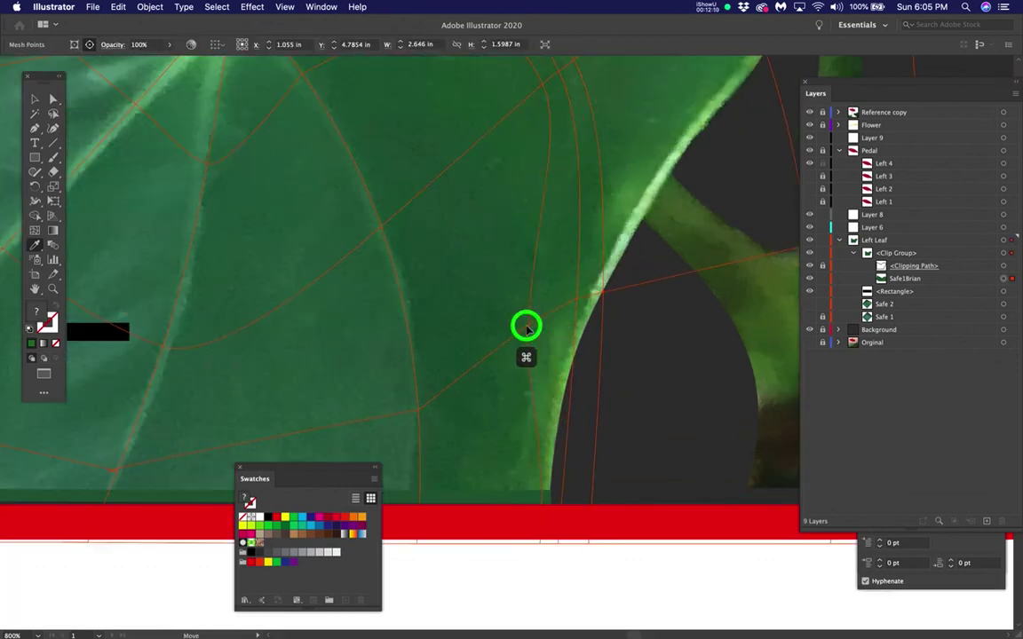
{"action": "mouse_move", "coordinate": [577, 302]}
{"action": "left_mouse_down"}
{"action": "mouse_move", "coordinate": [560, 305]}
{"action": "mouse_move", "coordinate": [575, 301]}
{"action": "left_mouse_up"}
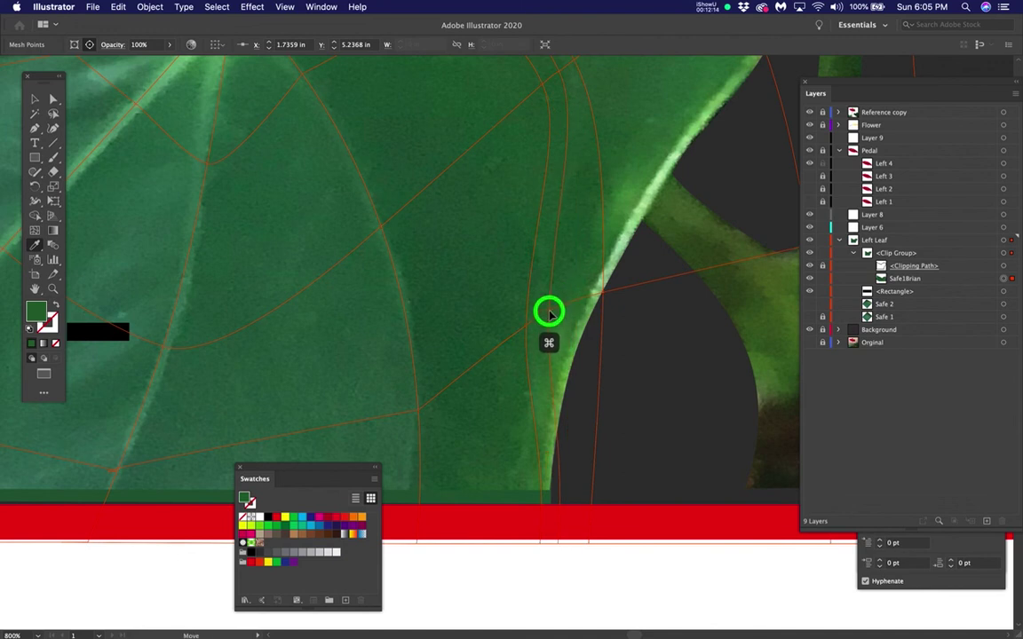
{"action": "left_click", "coordinate": [546, 313], "text": "super"}
{"action": "mouse_move", "coordinate": [525, 316]}
{"action": "left_mouse_down"}
{"action": "mouse_move", "coordinate": [527, 306]}
{"action": "mouse_move", "coordinate": [536, 313]}
{"action": "left_mouse_up"}
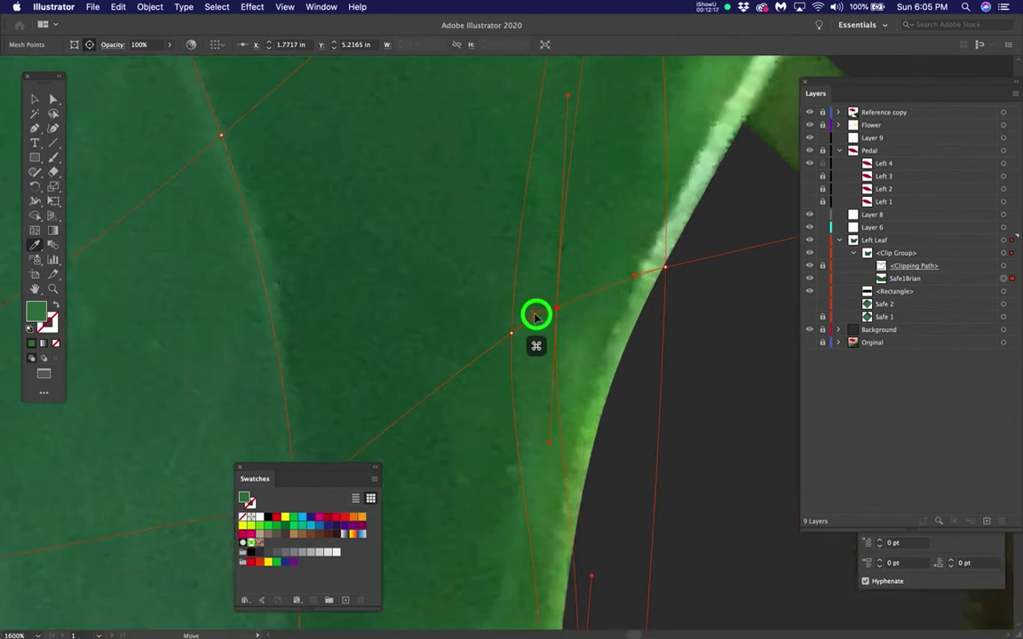
{"action": "left_click", "coordinate": [597, 296], "text": "alt+super"}
{"action": "left_click", "coordinate": [626, 450], "text": "alt+super"}
{"action": "scroll", "coordinate": [627, 450], "scroll_direction": "down", "scroll_amount": 2}
{"action": "key", "text": "a"}
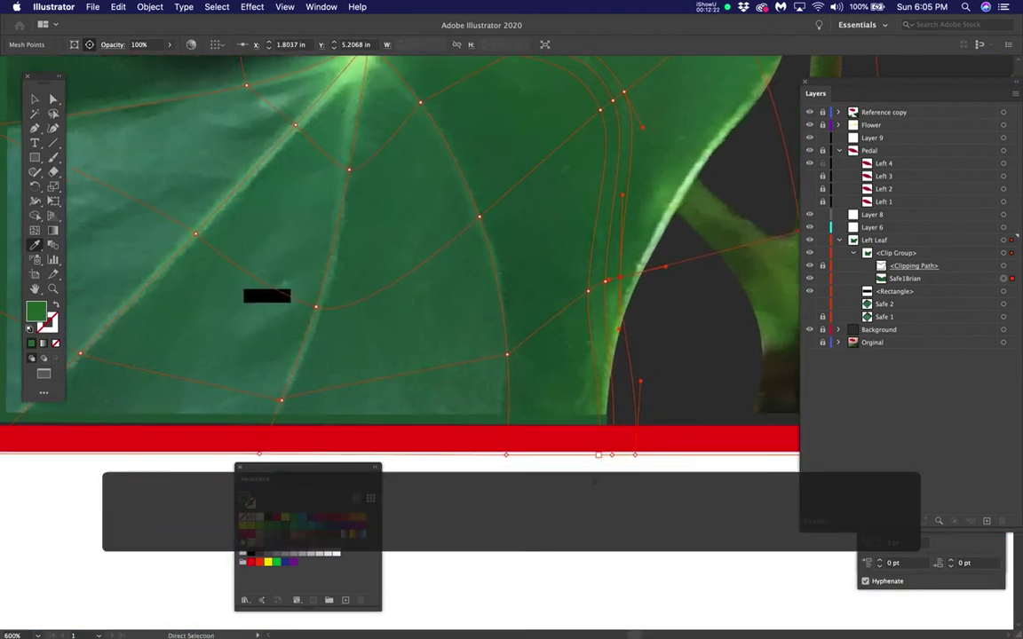
{"action": "left_click", "coordinate": [578, 447]}
{"action": "left_click", "coordinate": [600, 452], "text": "super"}
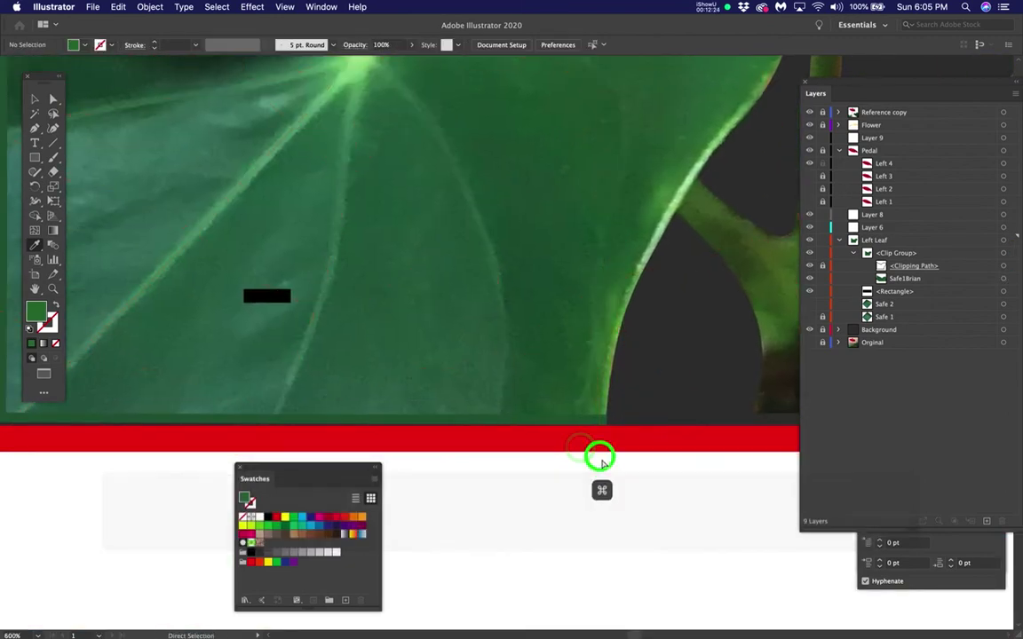
{"action": "left_click", "coordinate": [596, 368], "text": "super"}
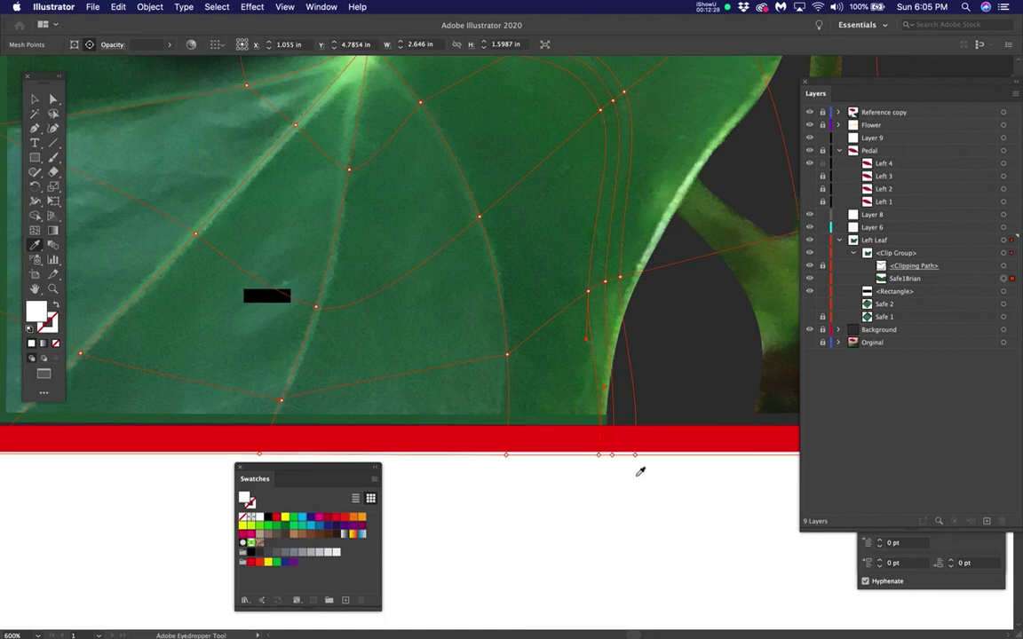
{"action": "left_click", "coordinate": [600, 445], "text": "super"}
{"action": "left_click", "coordinate": [591, 449]}
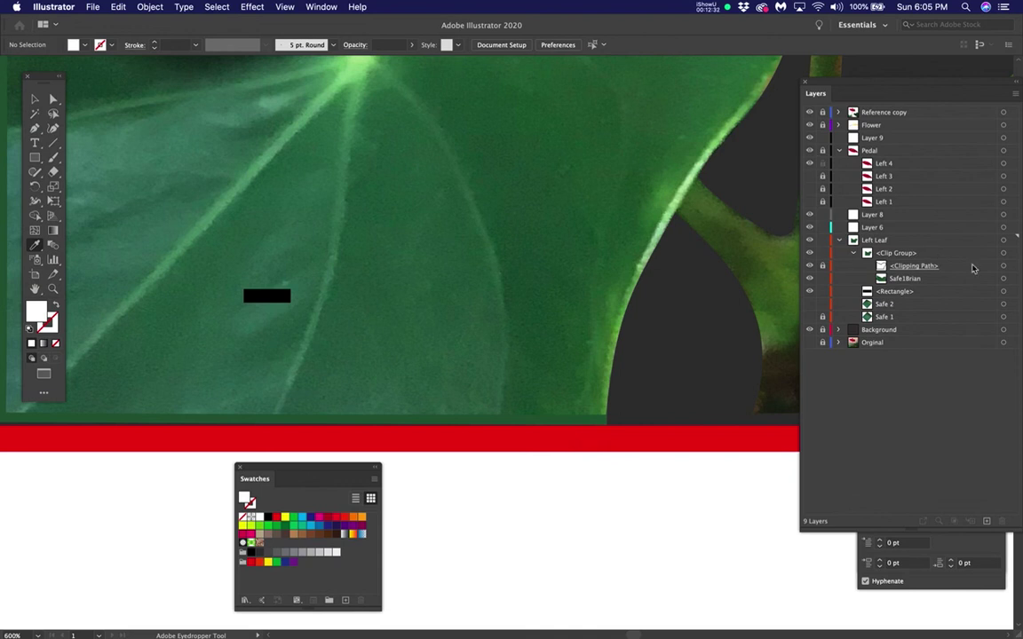
Step: Turn off the clipping path and shift the three bottom-edge mesh points below the right rim together toward the leaf's interior
{"action": "left_click", "coordinate": [807, 265]}
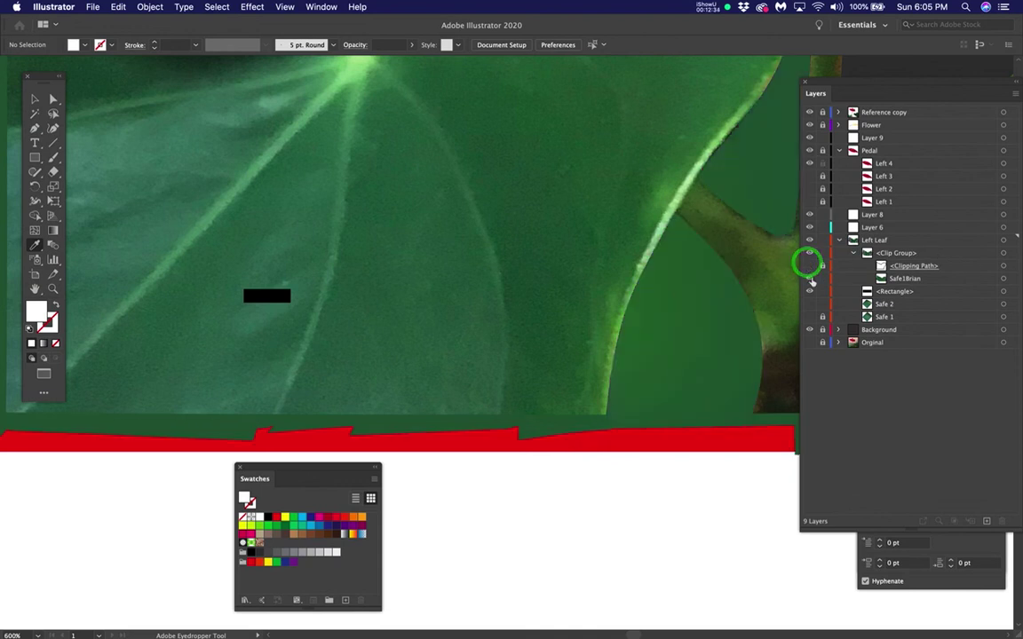
{"action": "left_click", "coordinate": [607, 387], "text": "super"}
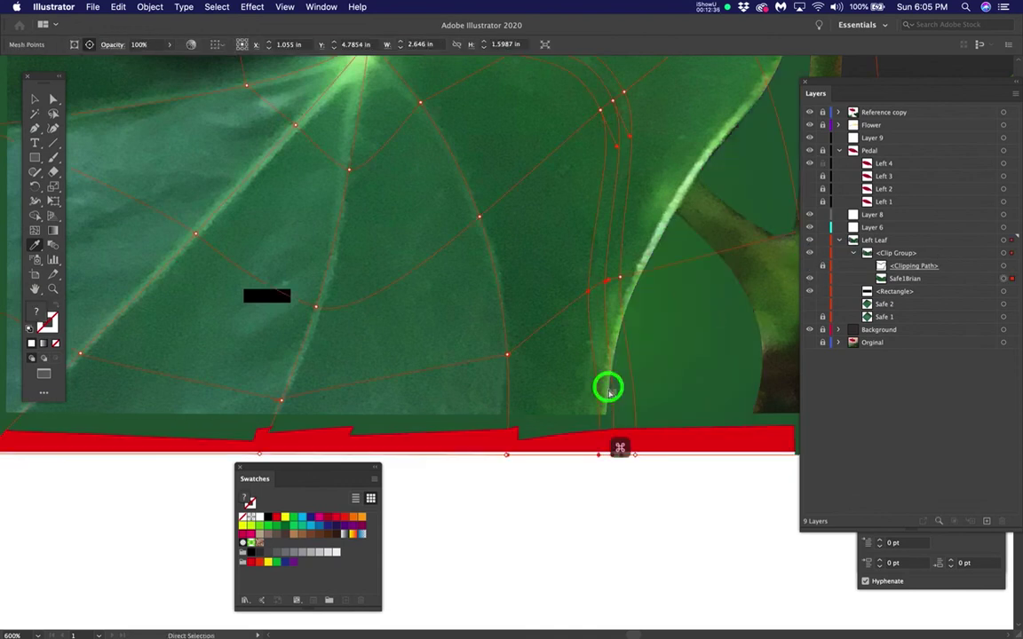
{"action": "left_click", "coordinate": [590, 446], "text": "super"}
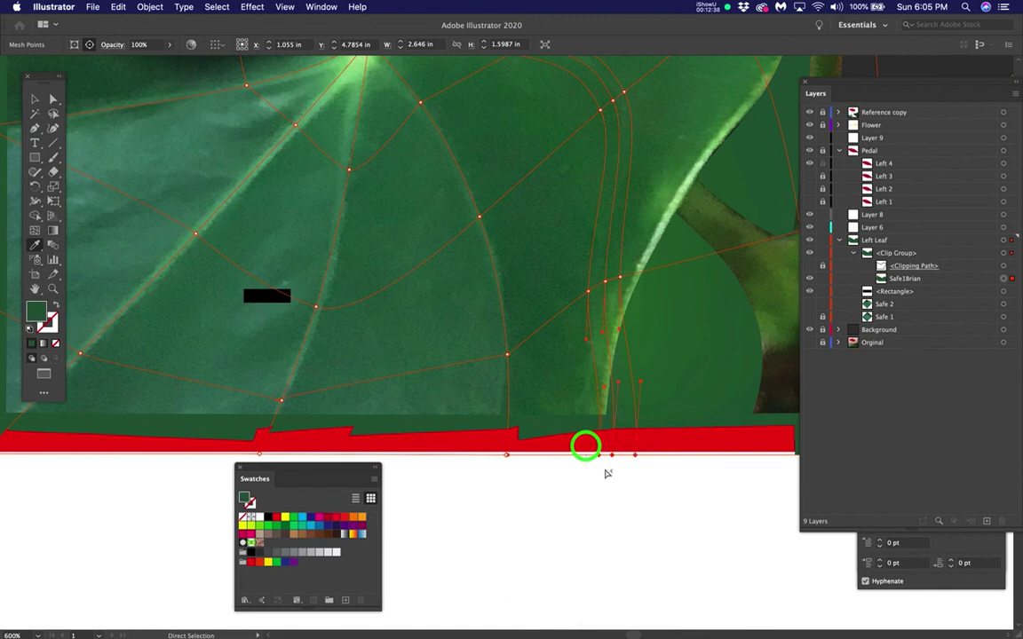
{"action": "left_click_drag", "start_coordinate": [600, 460], "coordinate": [574, 455]}
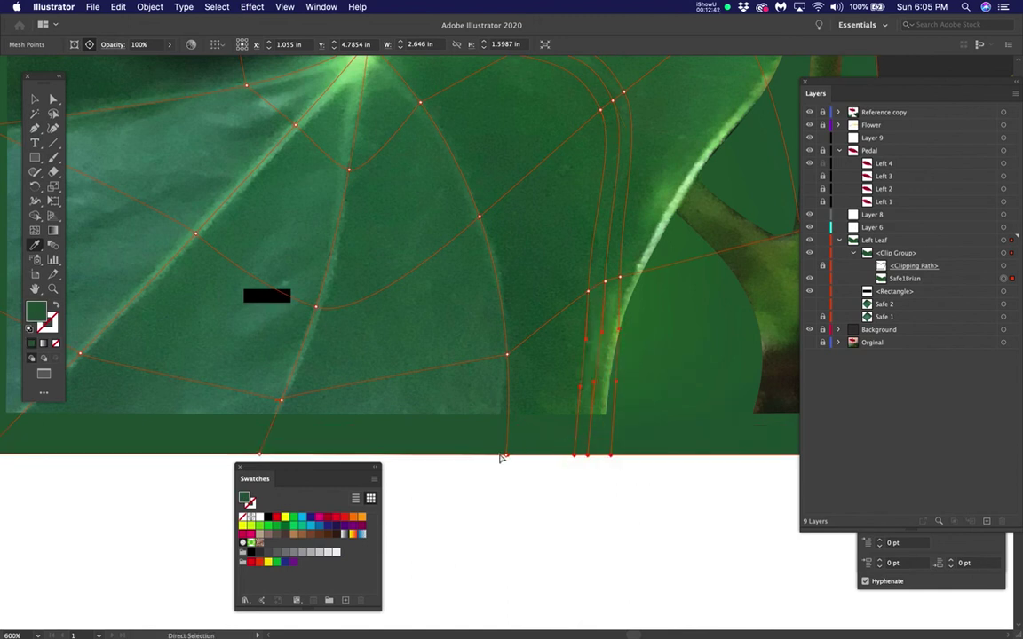
Step: Align the curved right vein's bottom-edge mesh point and the crossing above it with the vein, the crossing at about X 1.55, Y 5.37 in
{"action": "left_click", "coordinate": [500, 454], "text": "super"}
{"action": "left_click", "coordinate": [497, 455], "text": "super"}
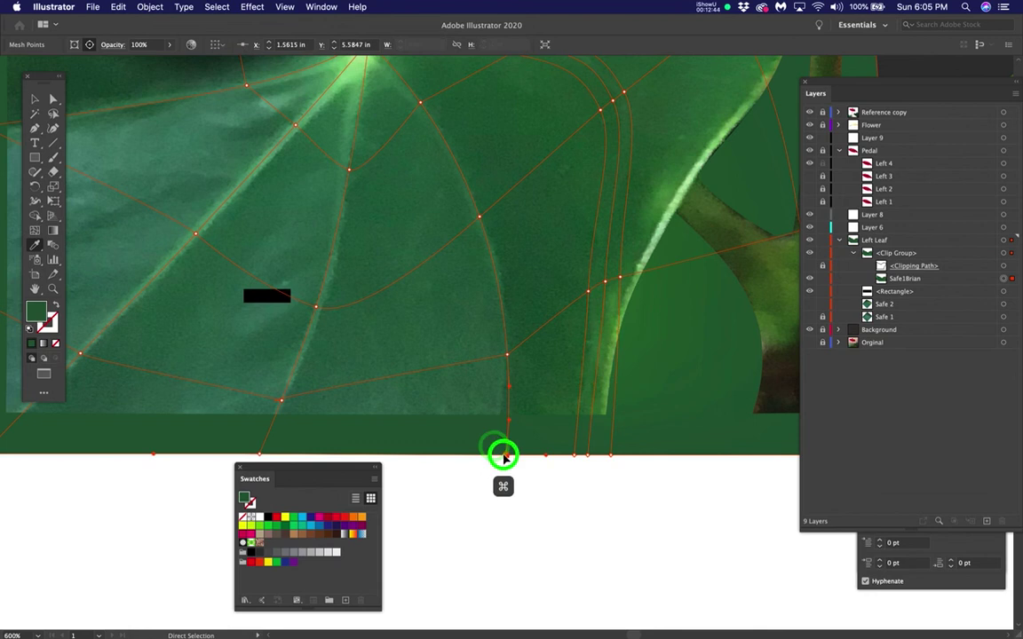
{"action": "left_click_drag", "start_coordinate": [507, 349], "coordinate": [500, 356]}
{"action": "scroll", "coordinate": [490, 262], "scroll_direction": "down", "scroll_amount": 2}
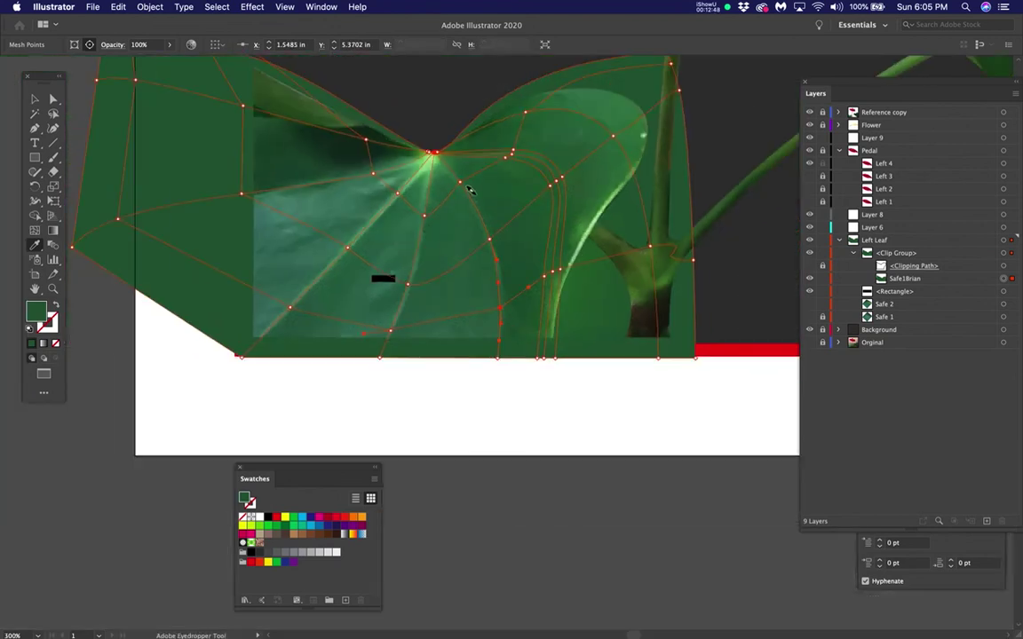
Step: Move the curved right vein's uppermost crossing mesh point onto the photo's vein at about X 1.38, Y 4.84 in
{"action": "scroll", "coordinate": [425, 151], "scroll_direction": "up", "scroll_amount": 4}
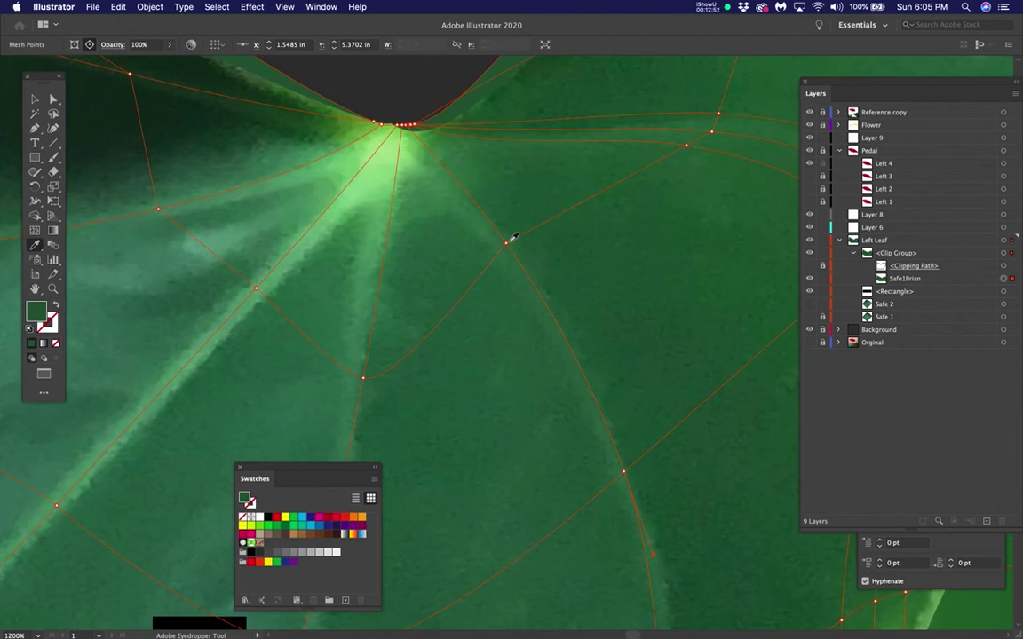
{"action": "left_click", "coordinate": [503, 245], "text": "super"}
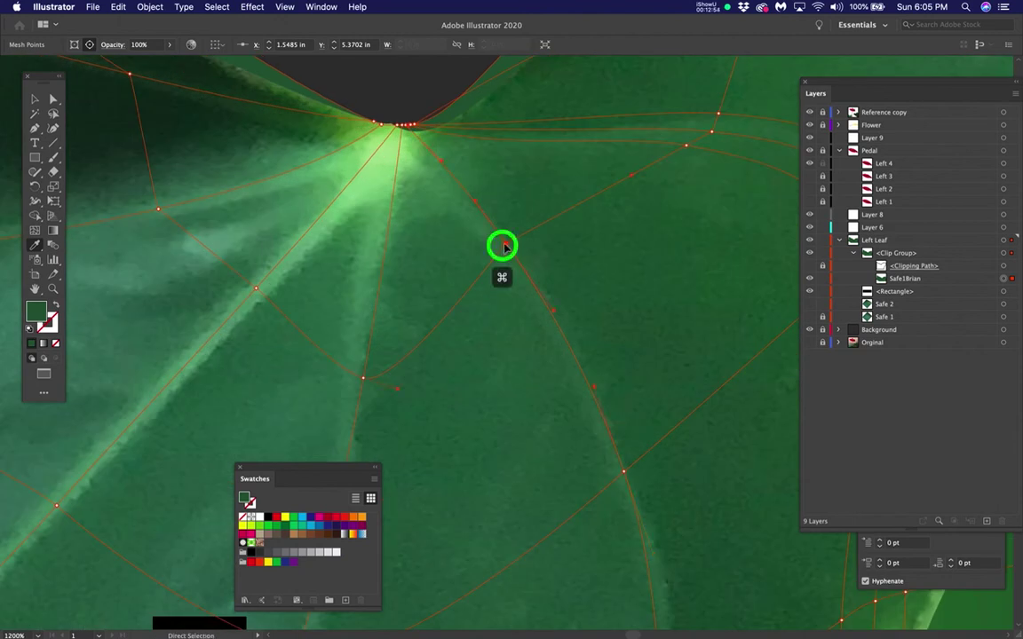
{"action": "scroll", "coordinate": [501, 245], "scroll_direction": "up", "scroll_amount": 2}
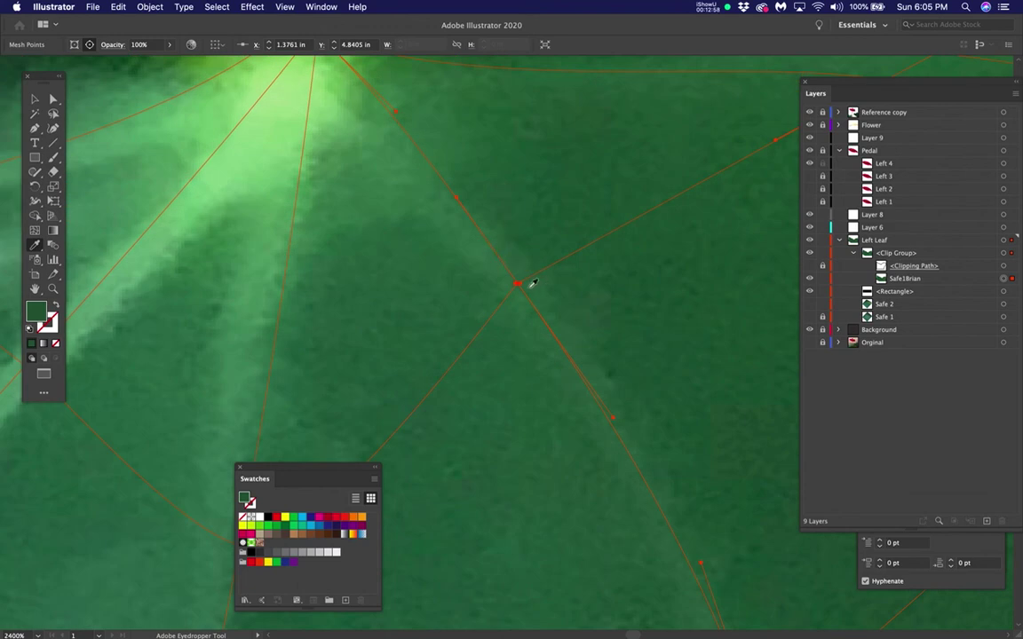
{"action": "scroll", "coordinate": [522, 283], "scroll_direction": "up", "scroll_amount": 2}
{"action": "mouse_move", "coordinate": [528, 290]}
{"action": "left_mouse_down"}
{"action": "mouse_move", "coordinate": [539, 276]}
{"action": "mouse_move", "coordinate": [511, 298]}
{"action": "mouse_move", "coordinate": [527, 288]}
{"action": "left_mouse_up"}
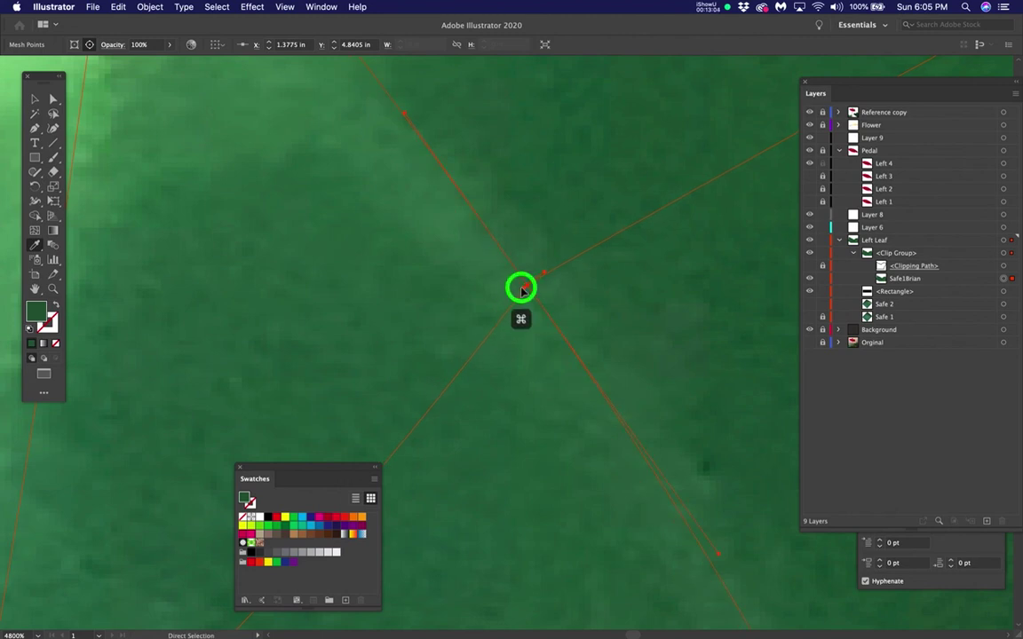
{"action": "scroll", "coordinate": [566, 274], "scroll_direction": "down", "scroll_amount": 2}
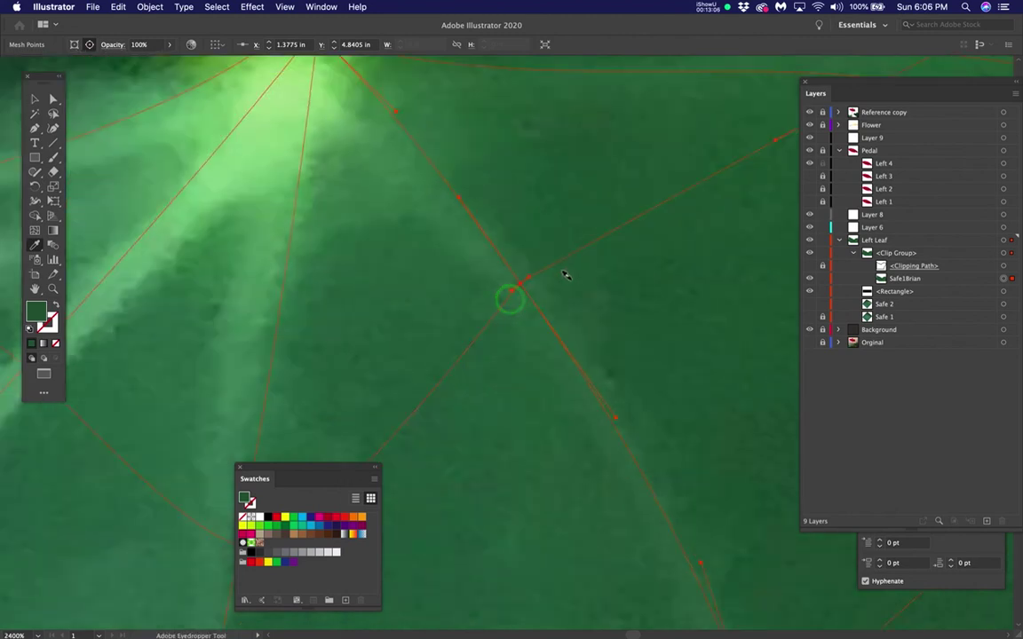
Step: Add a mesh line on each side of the curved right vein, close to its uppermost crossing
{"action": "key", "text": "u"}
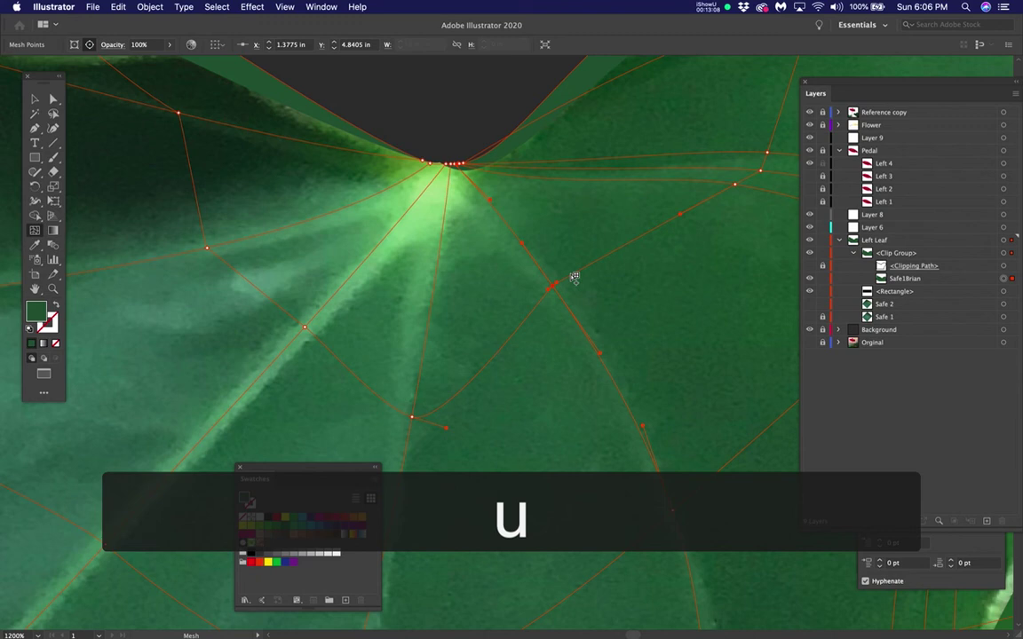
{"action": "left_click", "coordinate": [539, 302]}
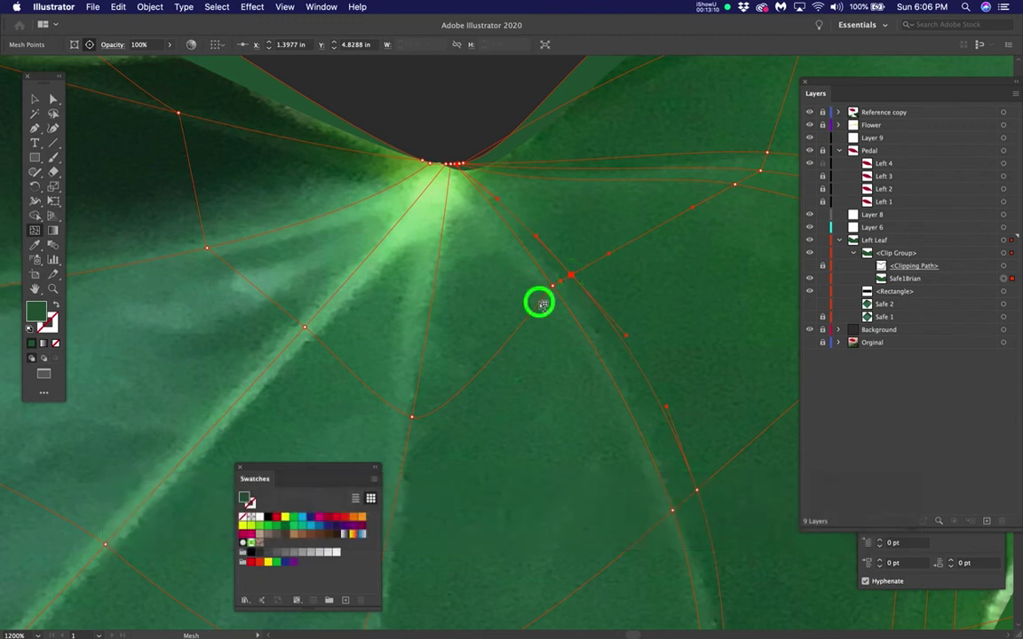
{"action": "scroll", "coordinate": [676, 356], "scroll_direction": "down", "scroll_amount": 2}
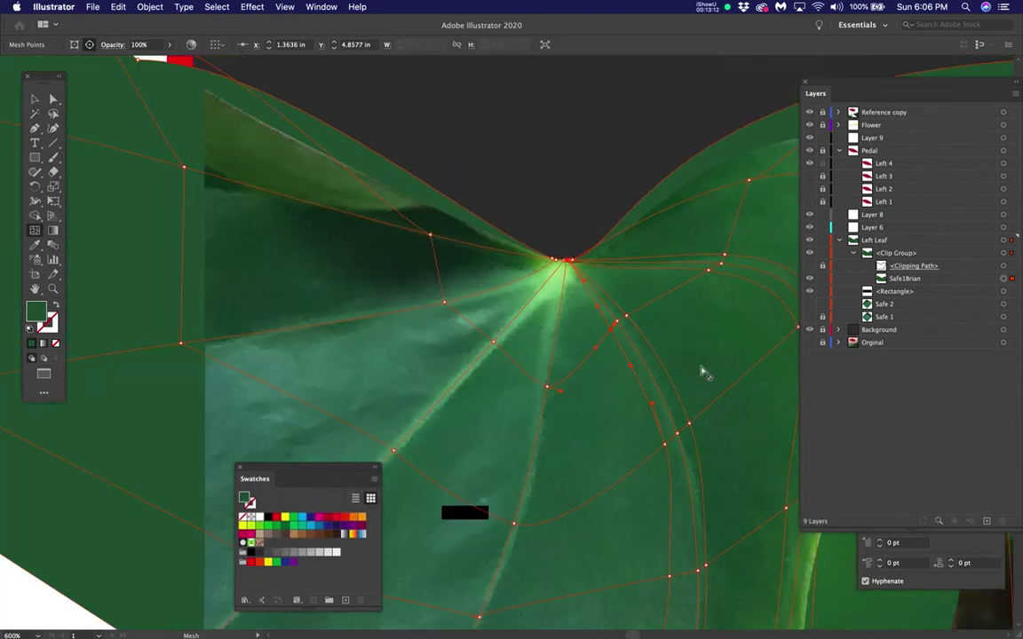
Step: Move the new lines' lower crossing points closer to the curved vein, at about X 1.53, Y 5.38 in and X 1.58, Y 5.35 in
{"action": "scroll", "coordinate": [718, 596], "scroll_direction": "up", "scroll_amount": 2}
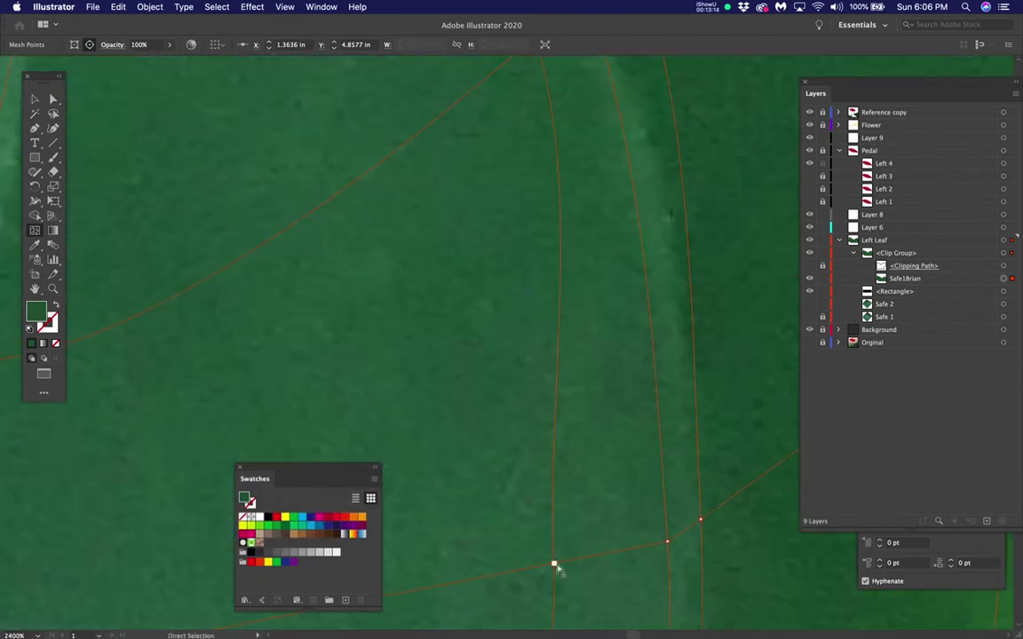
{"action": "left_click_drag", "start_coordinate": [554, 567], "coordinate": [624, 553]}
{"action": "left_click", "coordinate": [648, 552], "text": "super"}
{"action": "key", "text": "super+minus"}
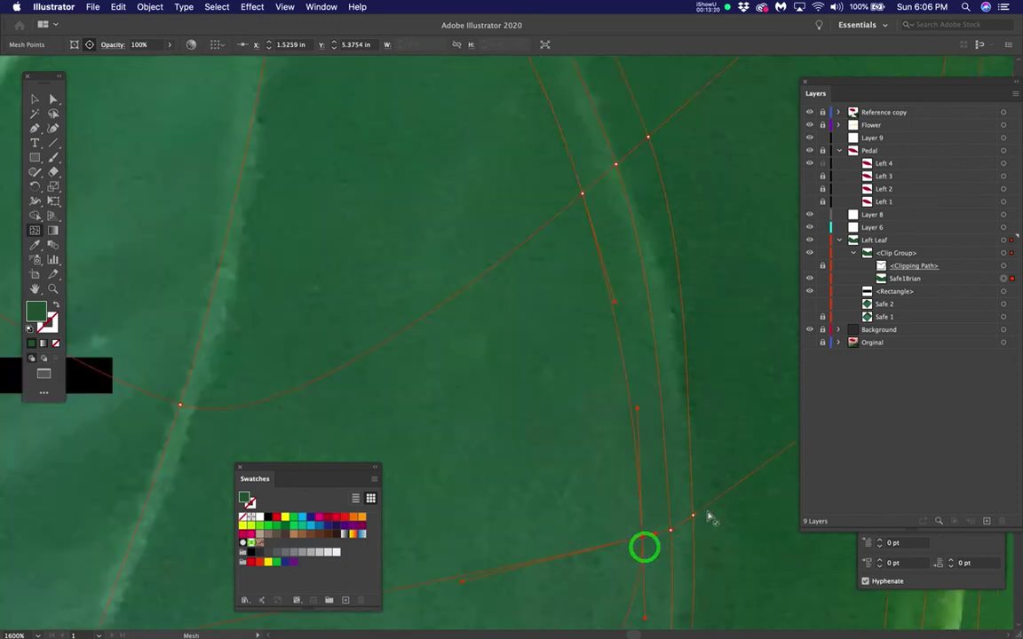
{"action": "key", "text": "super+minus"}
{"action": "left_click", "coordinate": [700, 507], "text": "super"}
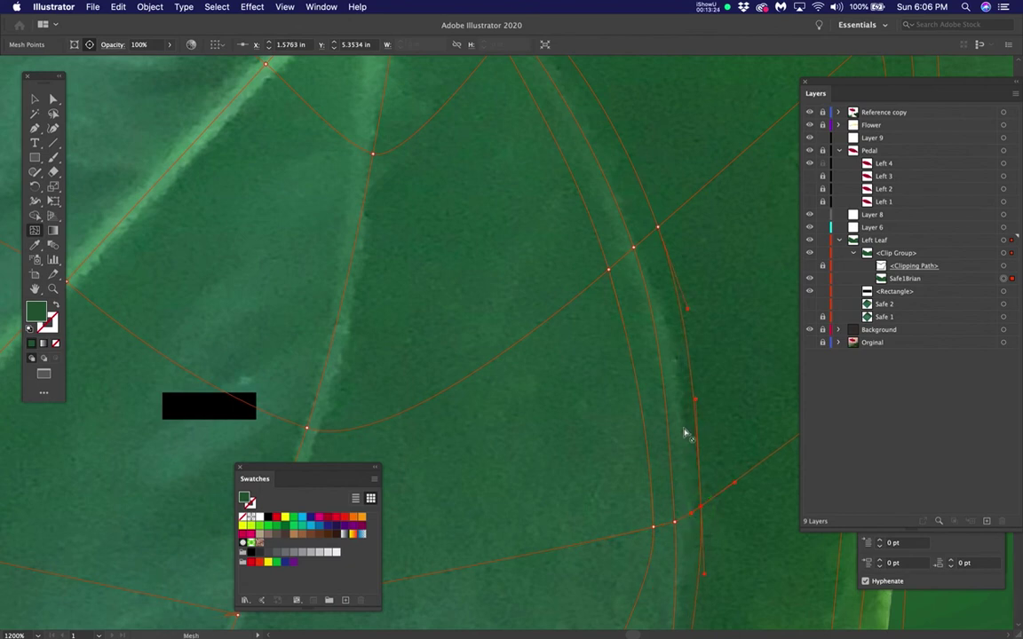
Step: Move the inner new line's bottom-edge point toward the curved vein, to about X 1.50, Y 5.58 in
{"action": "key", "text": "super+minus"}
{"action": "key", "text": "super+minus"}
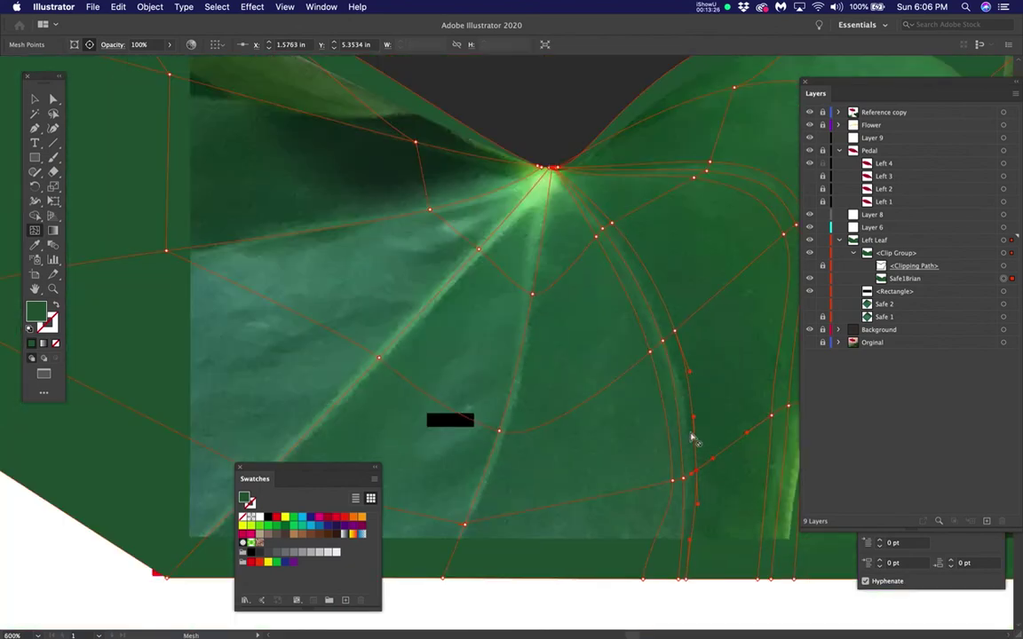
{"action": "key", "text": "super+minus"}
{"action": "left_click_drag", "start_coordinate": [710, 449], "coordinate": [598, 369]}
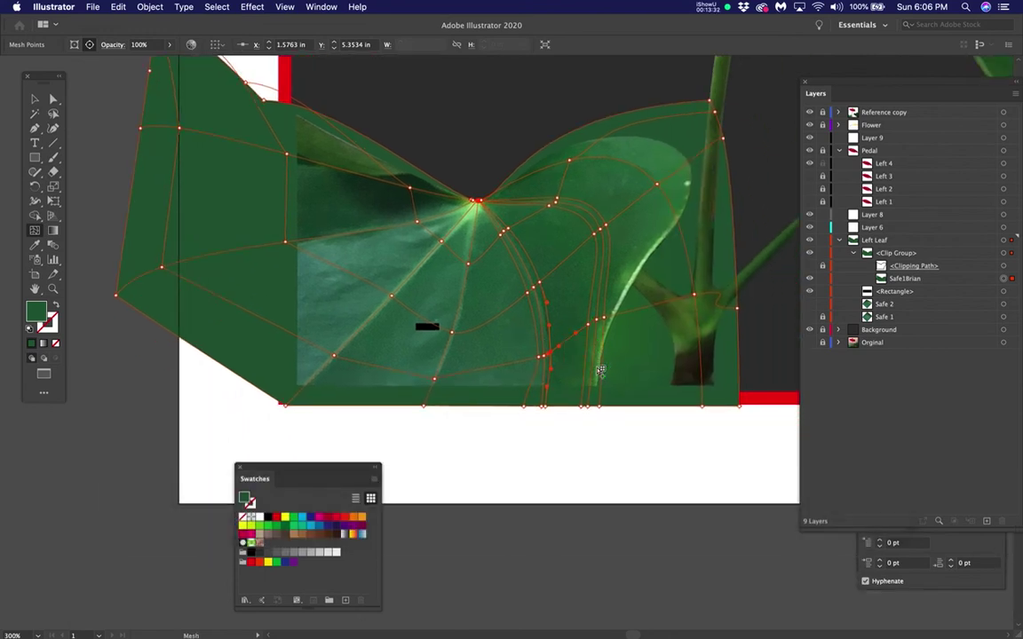
{"action": "scroll", "coordinate": [522, 405], "scroll_direction": "up", "scroll_amount": 2}
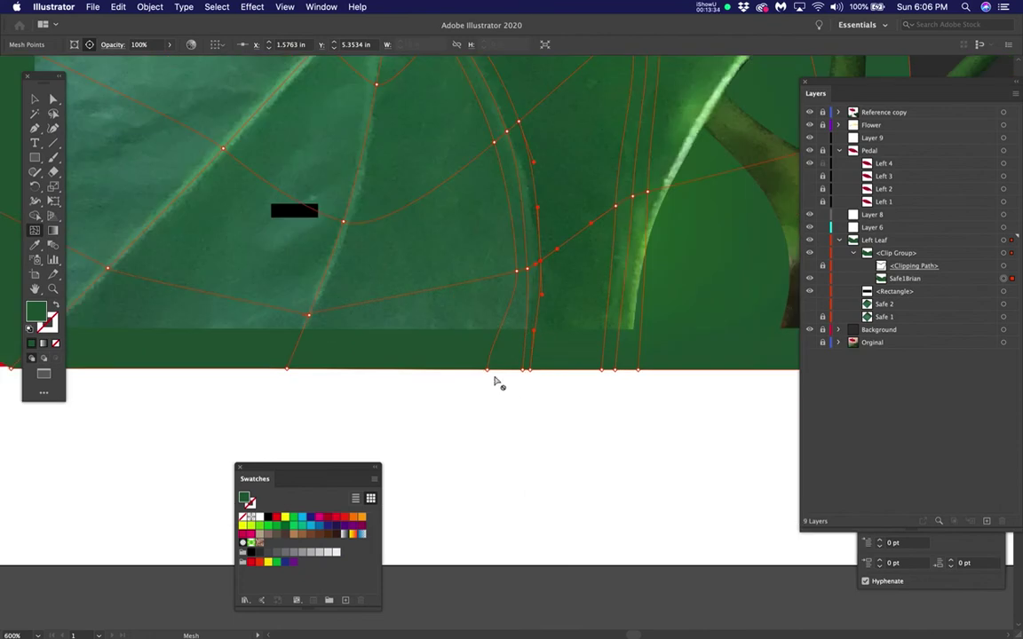
{"action": "left_click_drag", "start_coordinate": [487, 371], "coordinate": [506, 370]}
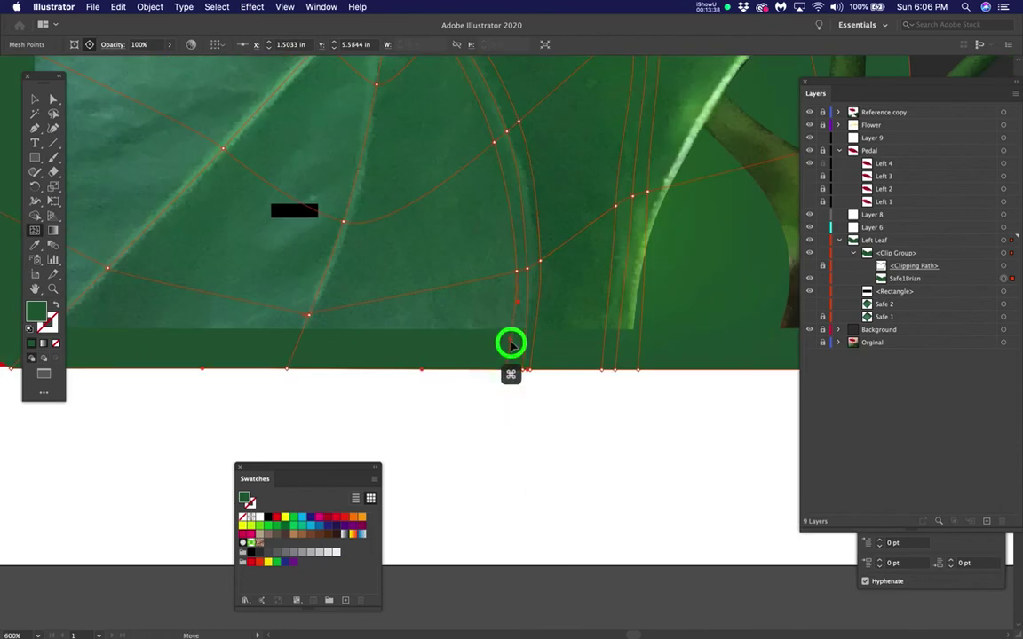
Step: Save the document, accepting the legacy format
{"action": "scroll", "coordinate": [573, 335], "scroll_direction": "down", "scroll_amount": 3}
{"action": "left_click_drag", "start_coordinate": [641, 267], "coordinate": [568, 360]}
{"action": "scroll", "coordinate": [565, 342], "scroll_direction": "down", "scroll_amount": 1}
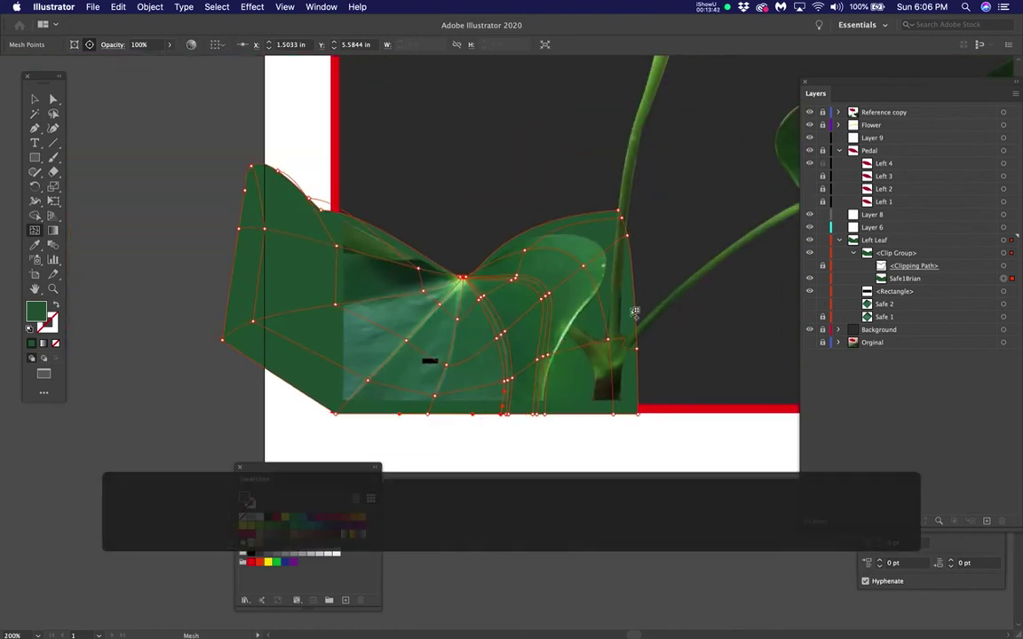
{"action": "key", "text": "super+s"}
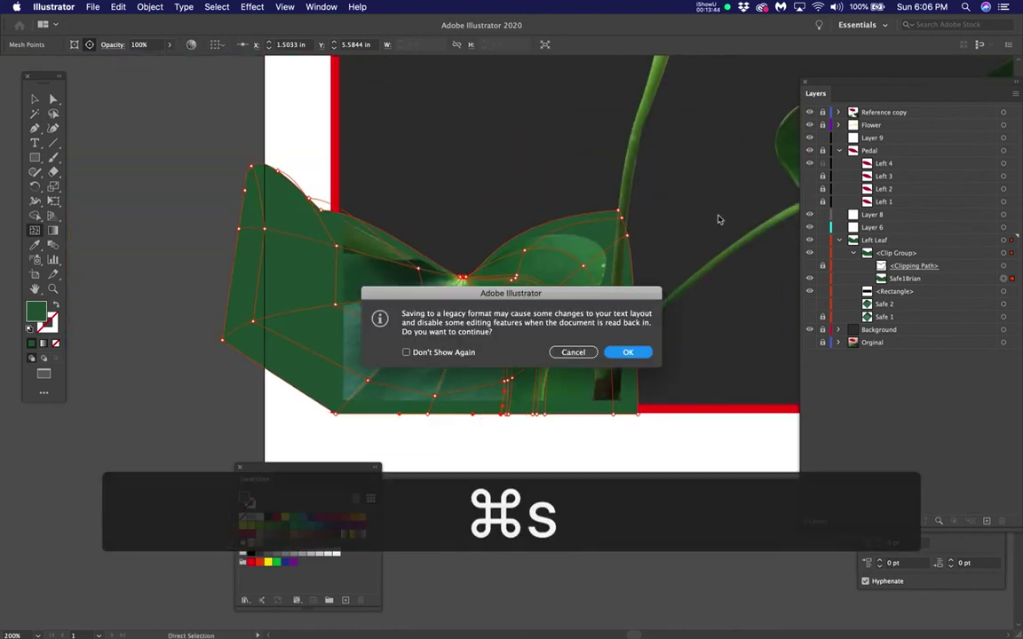
{"action": "left_click", "coordinate": [628, 352]}
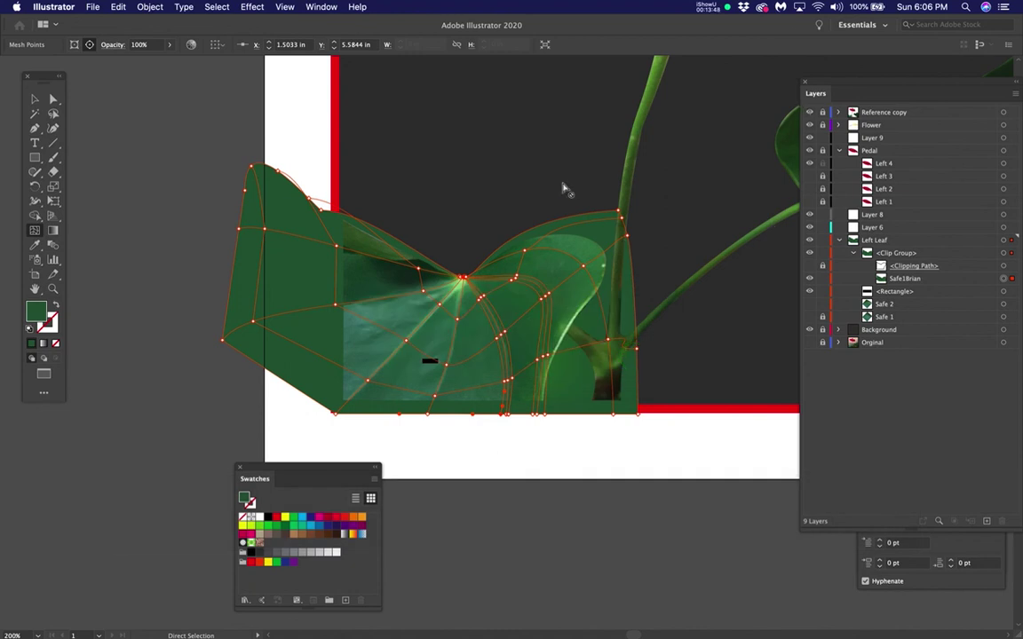
{"action": "key", "text": "space"}
{"action": "left_click_drag", "start_coordinate": [464, 343], "coordinate": [505, 362]}
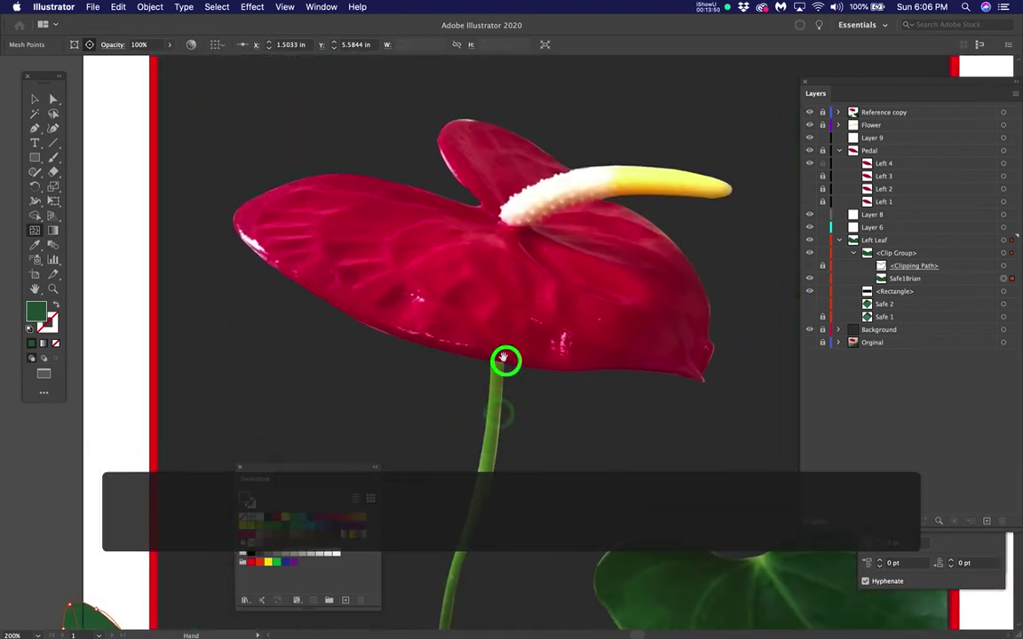
{"action": "scroll", "coordinate": [355, 198], "scroll_direction": "up", "scroll_amount": 1}
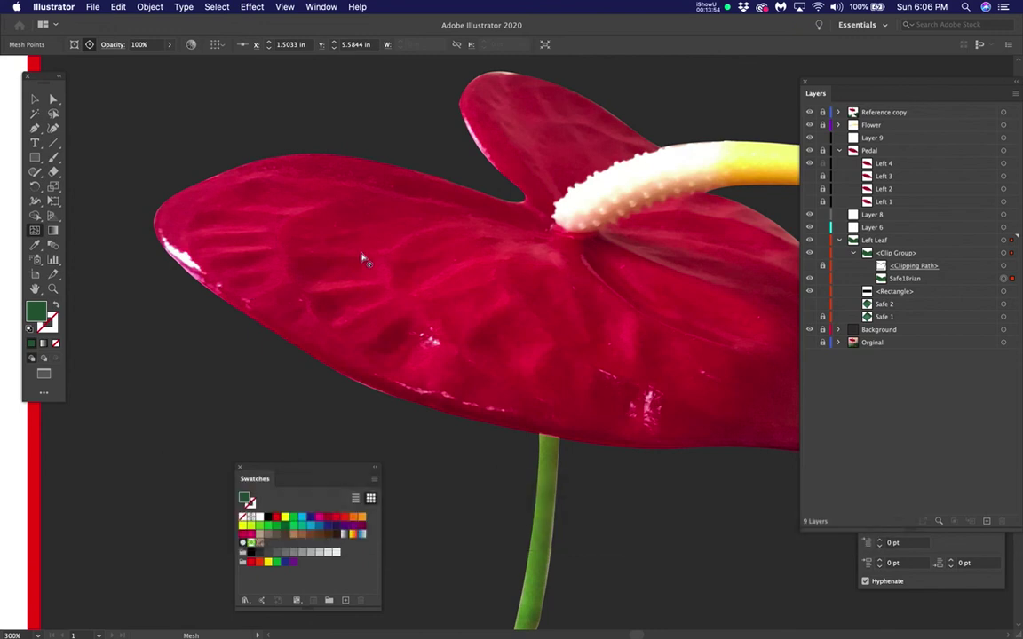
{"action": "scroll", "coordinate": [448, 283], "scroll_direction": "down", "scroll_amount": 2}
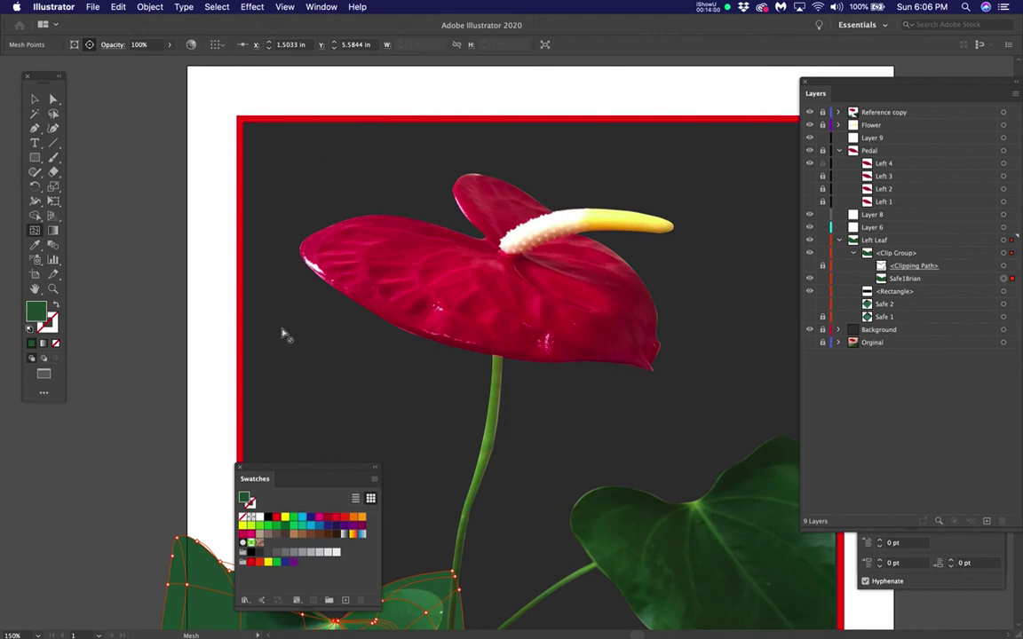
Step: Unlock the Pedal layer and draw a rectangle about 3.37 by 2.08 in on it, covering the whole red petal
{"action": "key", "text": "m"}
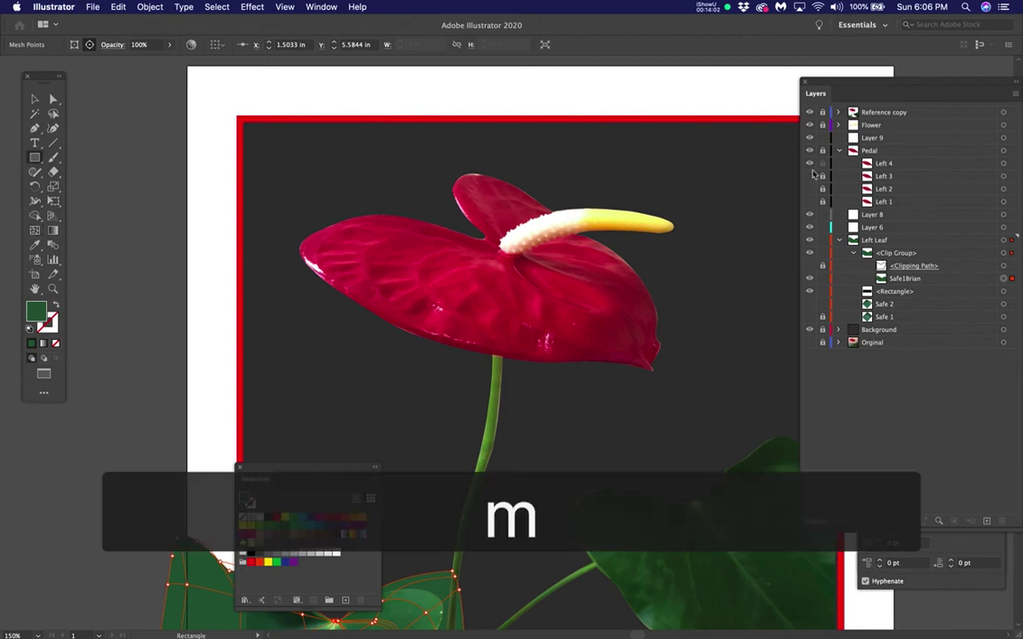
{"action": "left_click", "coordinate": [822, 150]}
{"action": "left_click", "coordinate": [904, 151]}
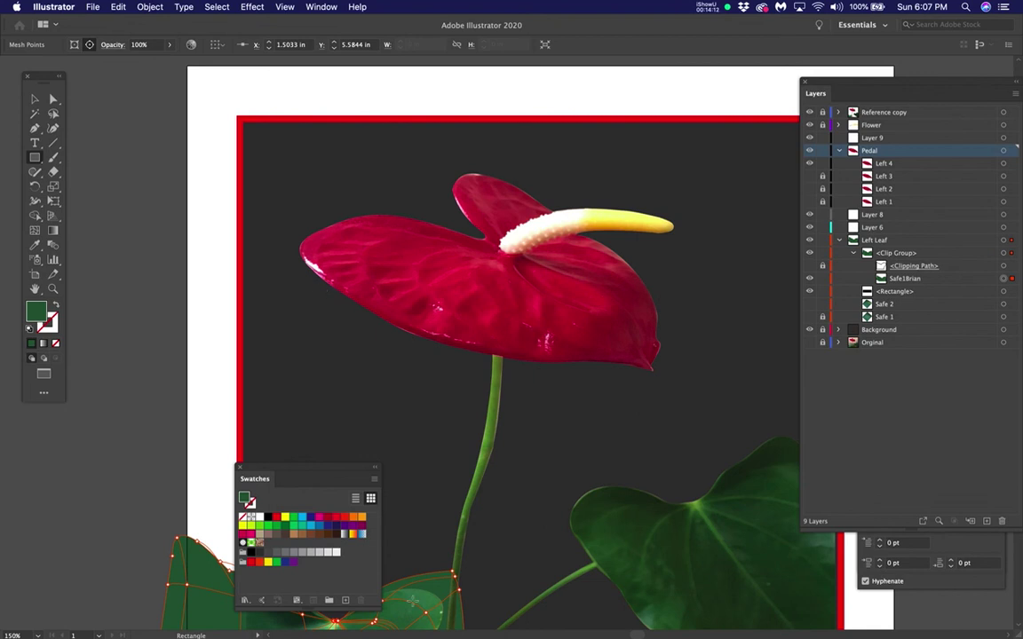
{"action": "left_click_drag", "start_coordinate": [281, 147], "coordinate": [676, 391]}
Step: Fill the rectangle with red sampled from the petal and rotate it clockwise to follow the petal's slant
{"action": "key", "text": "i"}
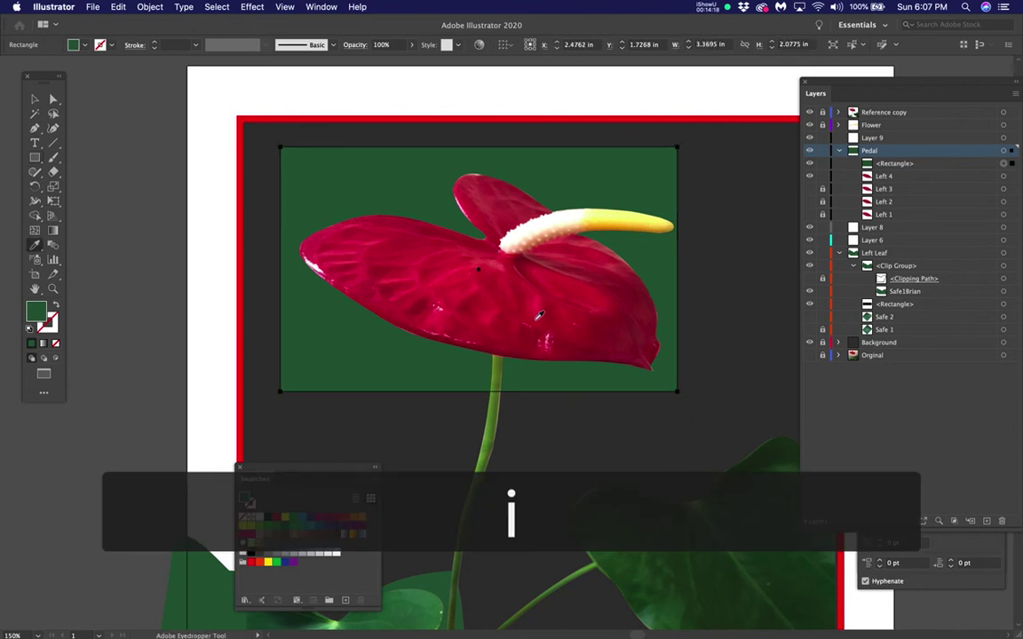
{"action": "left_click", "coordinate": [533, 312]}
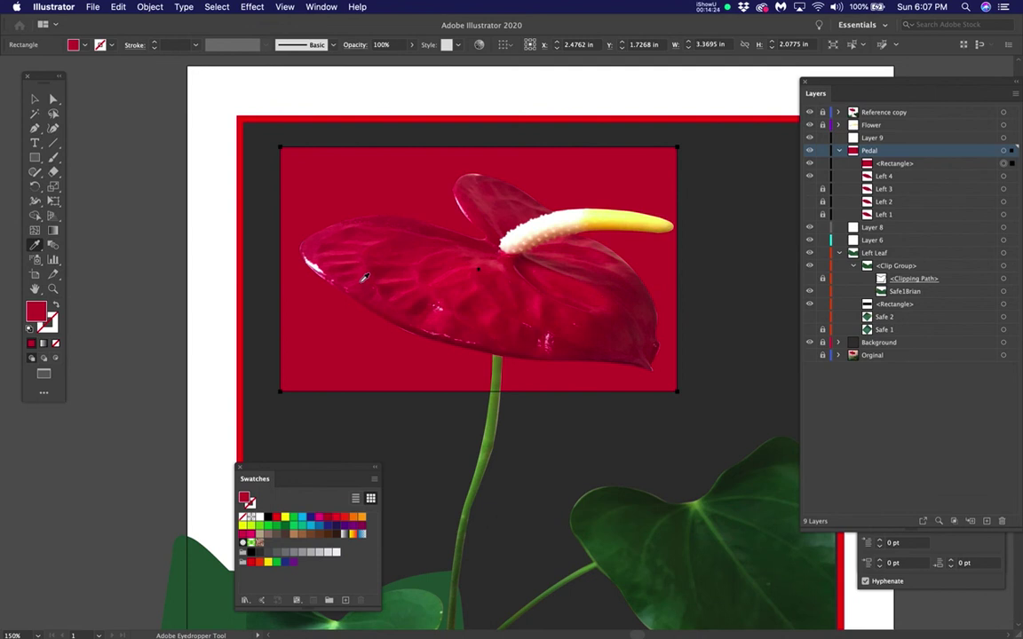
{"action": "key", "text": "e"}
{"action": "left_click_drag", "start_coordinate": [719, 352], "coordinate": [698, 395]}
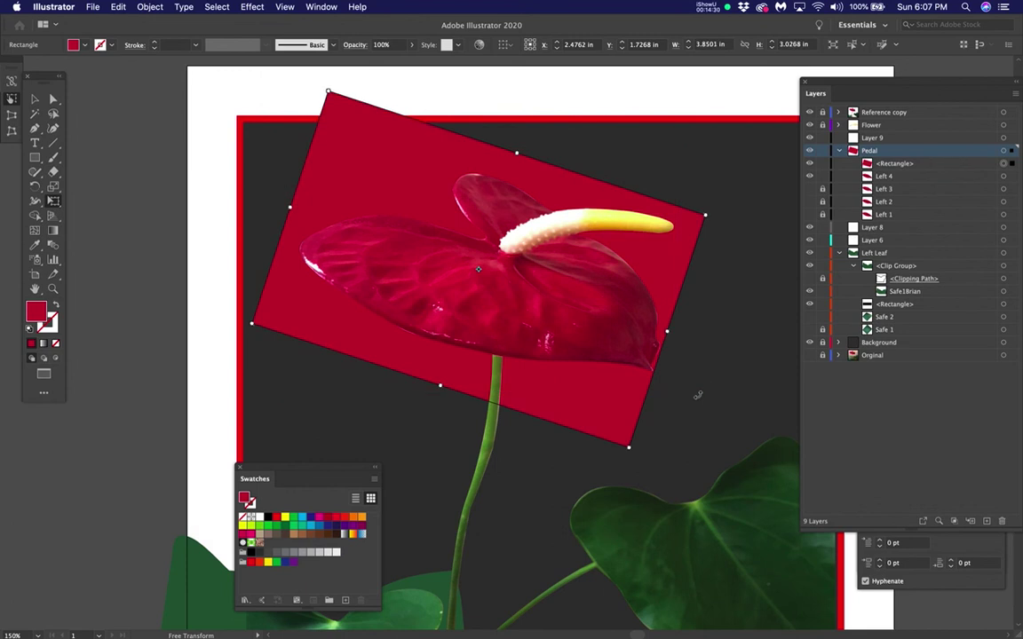
Step: Turn the rectangle into a gradient mesh with one lengthwise line and one line crossing it near the base of the yellow spadix
{"action": "scroll", "coordinate": [338, 279], "scroll_direction": "up", "scroll_amount": 1}
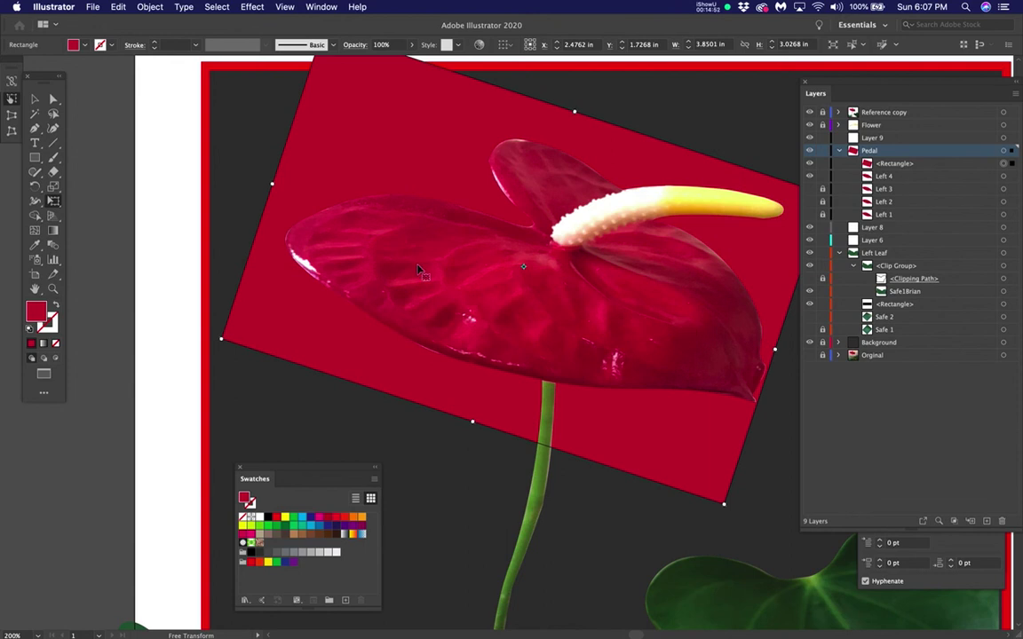
{"action": "key", "text": "u"}
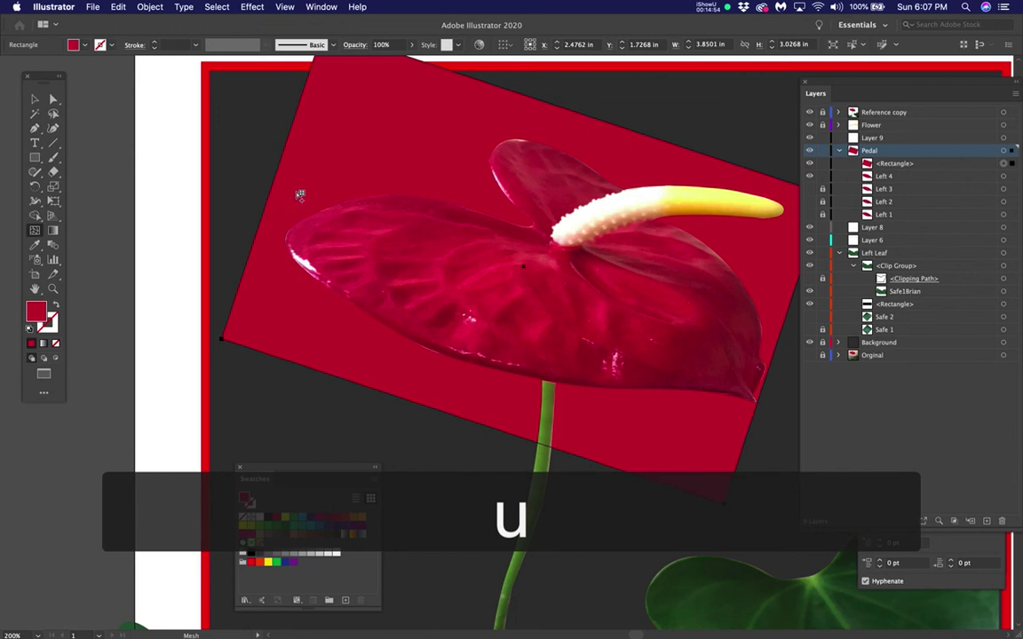
{"action": "left_click", "coordinate": [278, 184]}
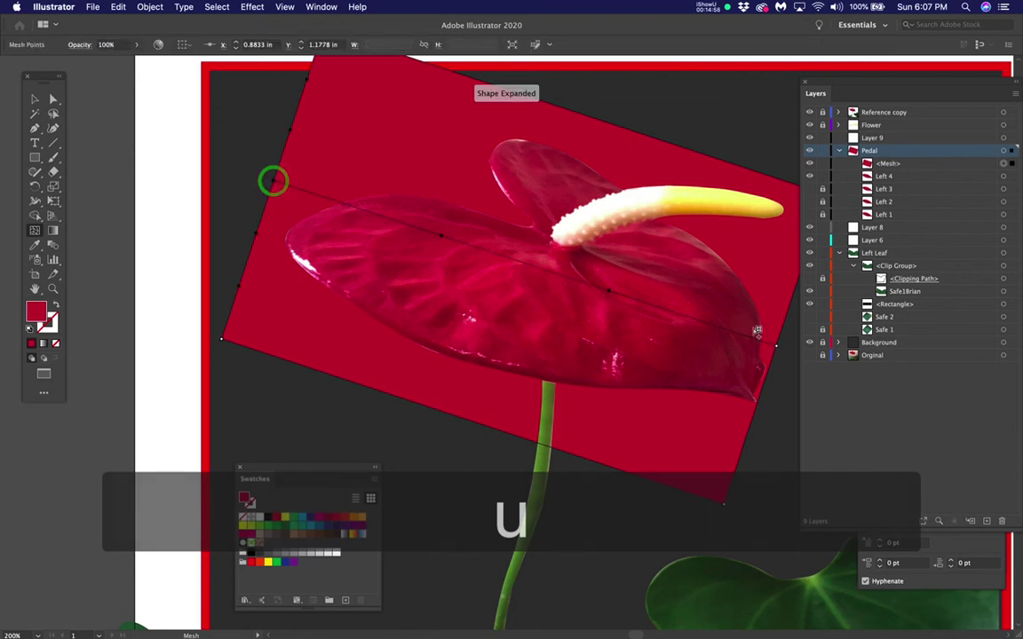
{"action": "left_click", "coordinate": [595, 118]}
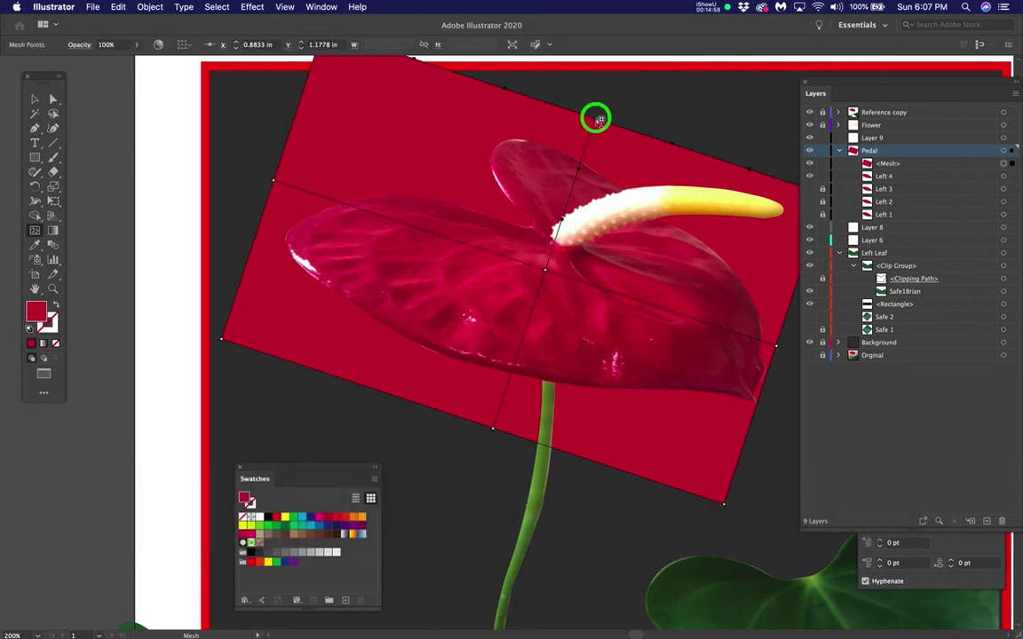
Step: Slant the crossing line by moving its bottom-edge point to about X 1.92, Y 2.60 in and its top-edge point to about X 3.70, Y 1.03 in
{"action": "left_click_drag", "start_coordinate": [493, 429], "coordinate": [436, 406]}
{"action": "left_click", "coordinate": [507, 300], "text": "super"}
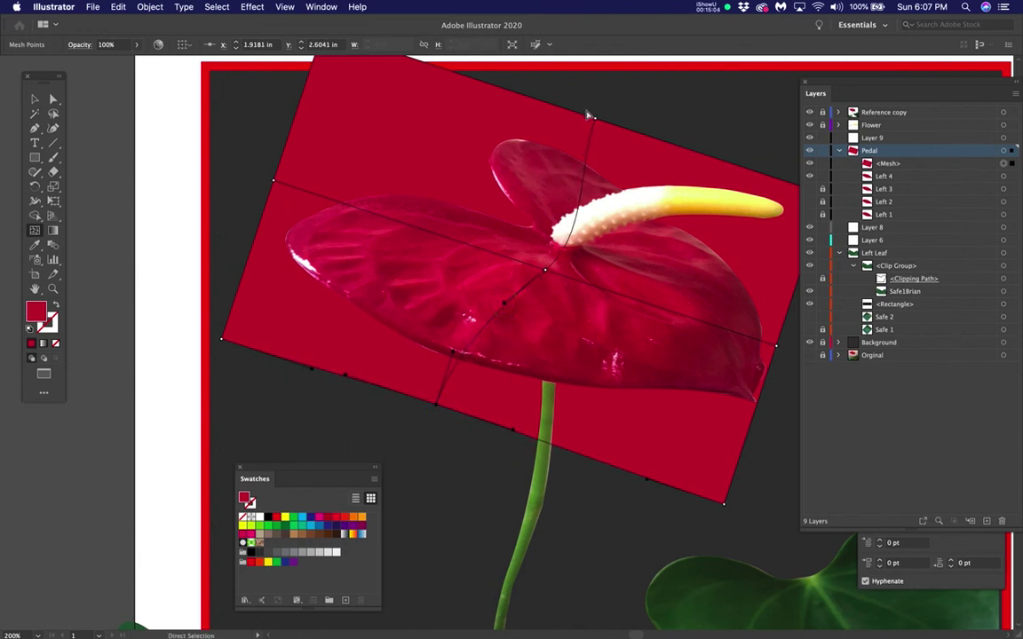
{"action": "left_click_drag", "start_coordinate": [595, 119], "coordinate": [715, 158]}
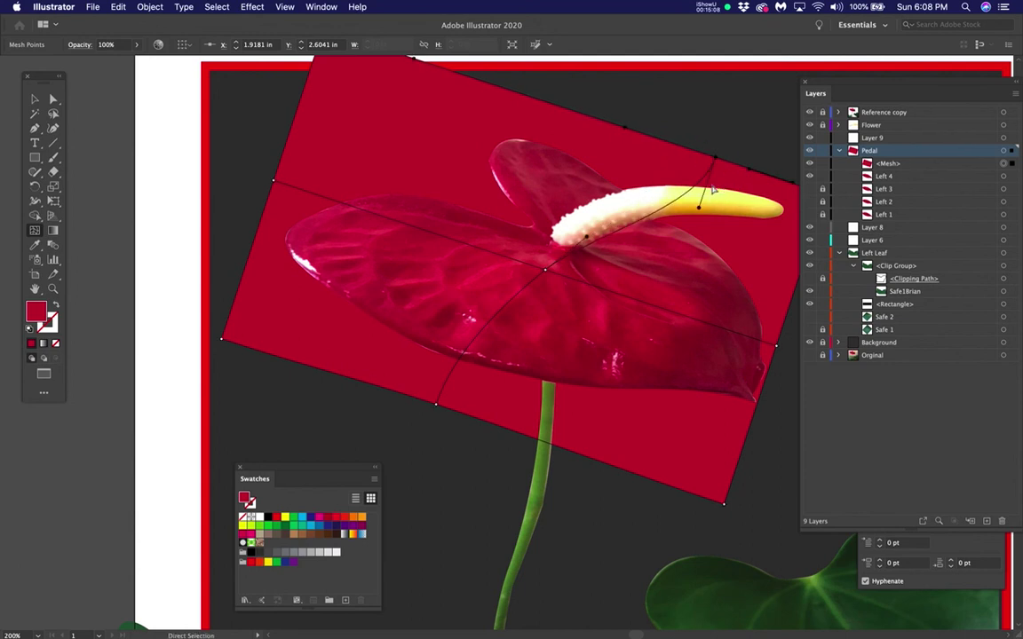
{"action": "left_click_drag", "start_coordinate": [701, 215], "coordinate": [674, 189]}
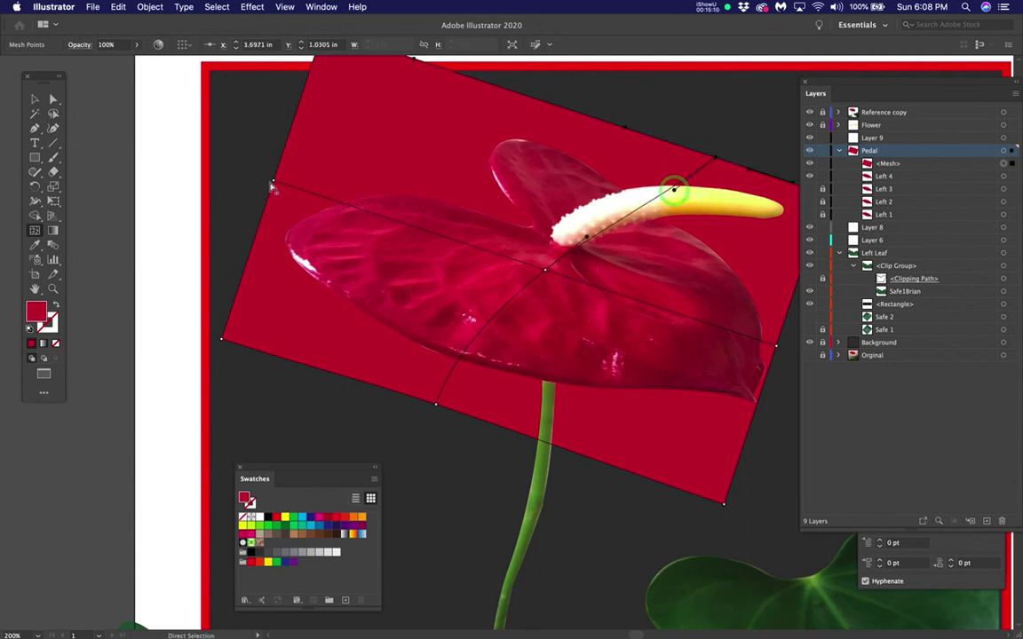
Step: Move the lengthwise line's left end to about X 0.83, Y 1.17 in and the centre crossing point to about X 2.69, Y 1.64 in
{"action": "mouse_move", "coordinate": [276, 170]}
{"action": "left_mouse_down"}
{"action": "mouse_move", "coordinate": [261, 196]}
{"action": "mouse_move", "coordinate": [265, 180]}
{"action": "left_mouse_up"}
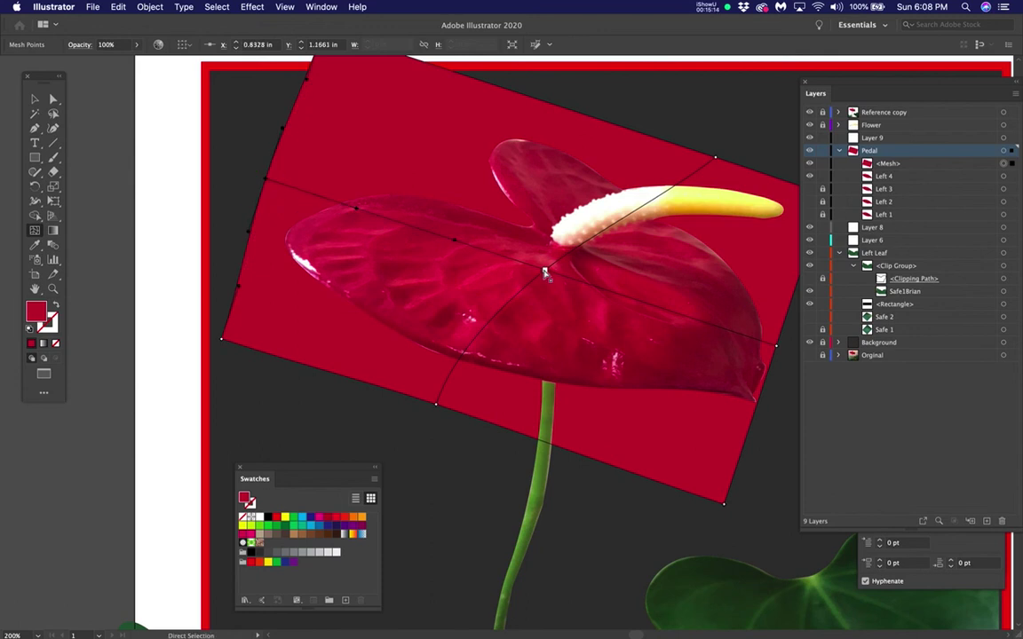
{"action": "left_click_drag", "start_coordinate": [546, 271], "coordinate": [556, 254]}
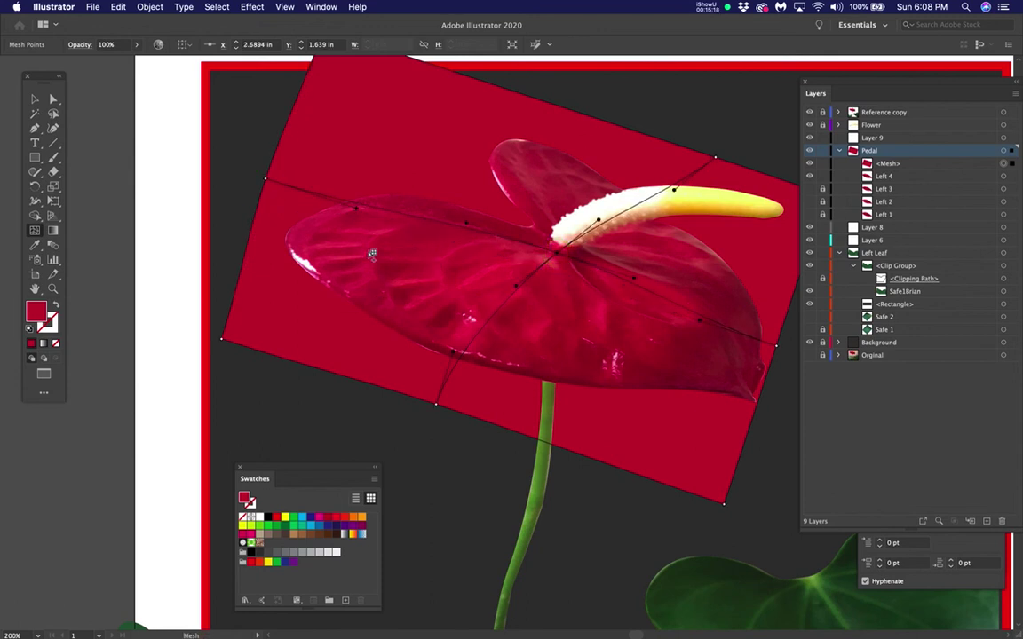
Step: Add a second crossing mesh line over the petal's left half and move its crossing point near the centre, to about X 2.47, Y 1.58 in
{"action": "left_click", "coordinate": [347, 377]}
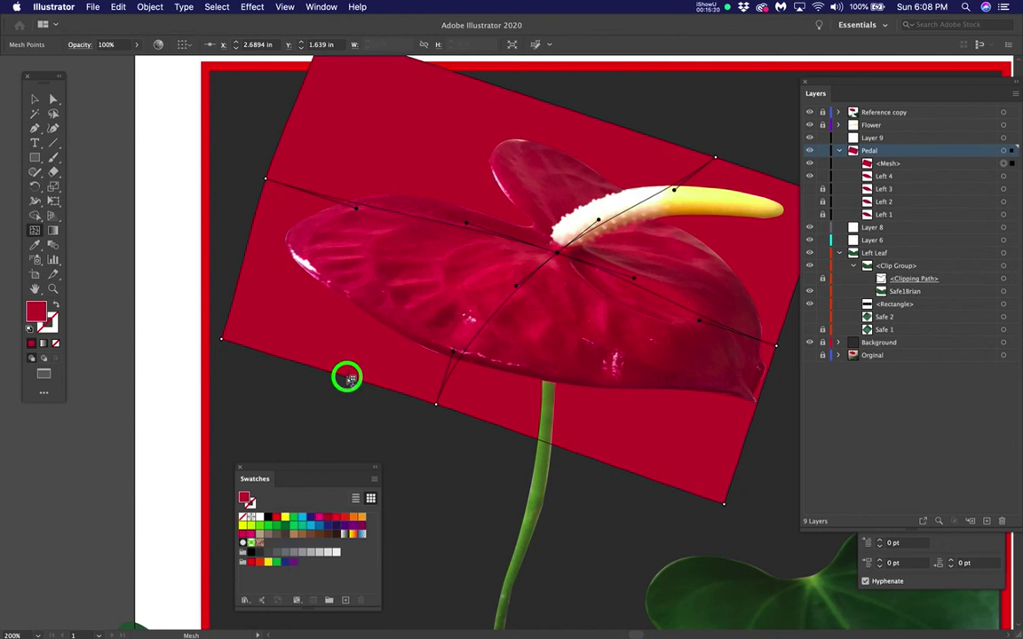
{"action": "left_click", "coordinate": [441, 222]}
{"action": "left_click_drag", "start_coordinate": [444, 223], "coordinate": [456, 230]}
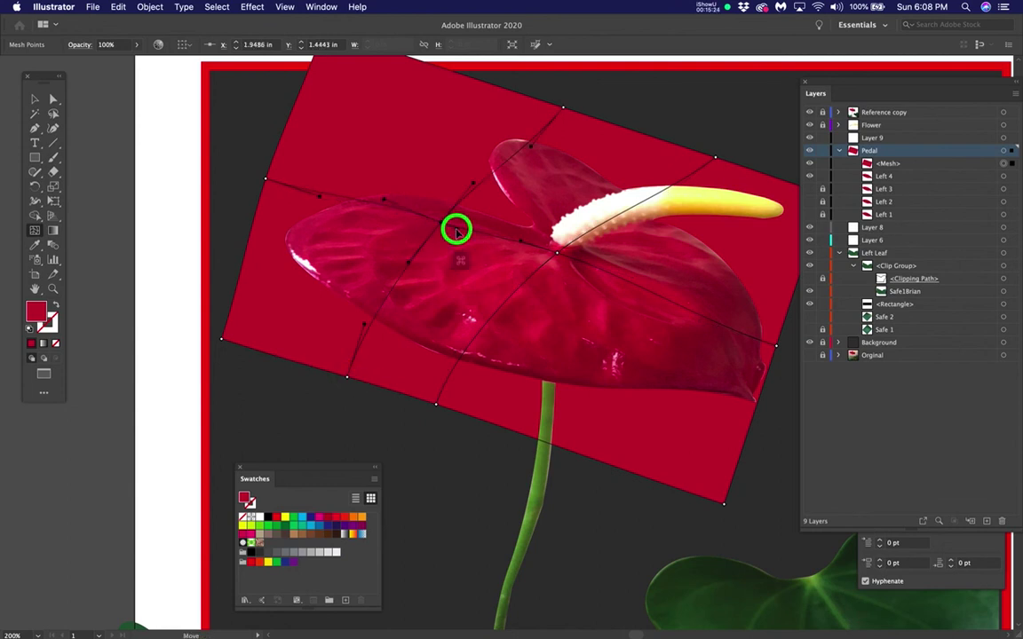
{"action": "left_click_drag", "start_coordinate": [530, 242], "coordinate": [543, 250]}
{"action": "left_click", "coordinate": [459, 226], "text": "super"}
{"action": "left_click", "coordinate": [527, 241], "text": "super"}
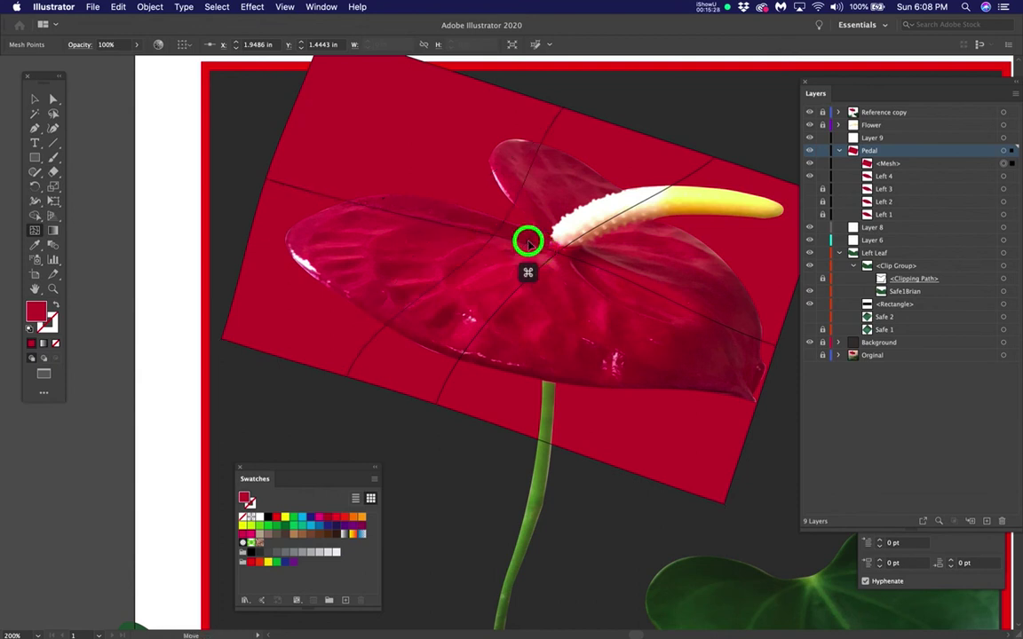
{"action": "left_click", "coordinate": [543, 248], "text": "super"}
{"action": "left_click_drag", "start_coordinate": [546, 255], "coordinate": [533, 251]}
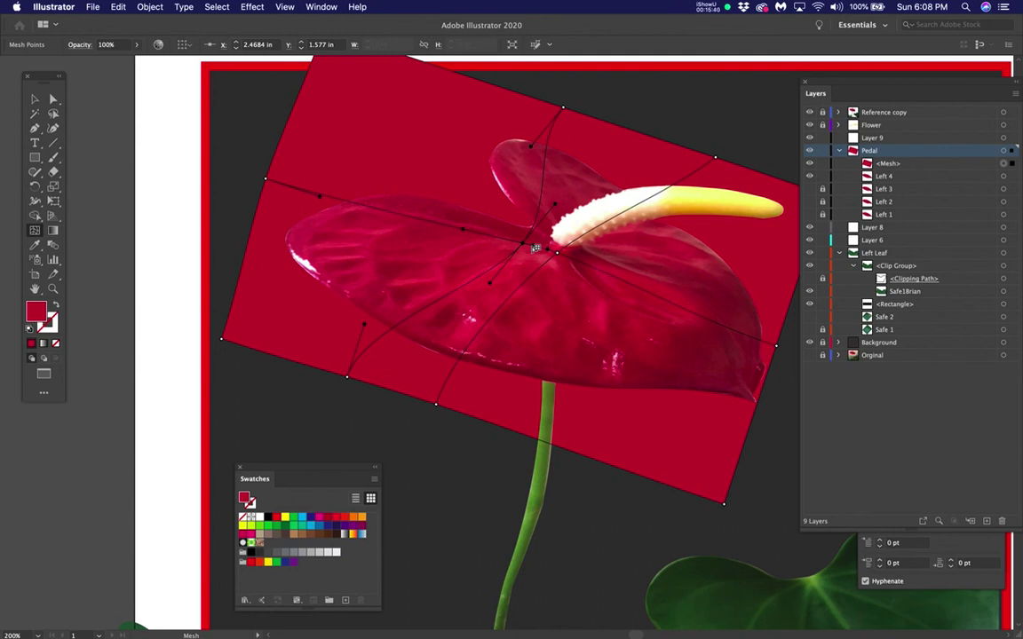
Step: Shift the second line's crossing point to about X 2.52, Y 1.60 in and bend its lower part along the petal vein with the handles
{"action": "left_click", "coordinate": [479, 276], "text": "super"}
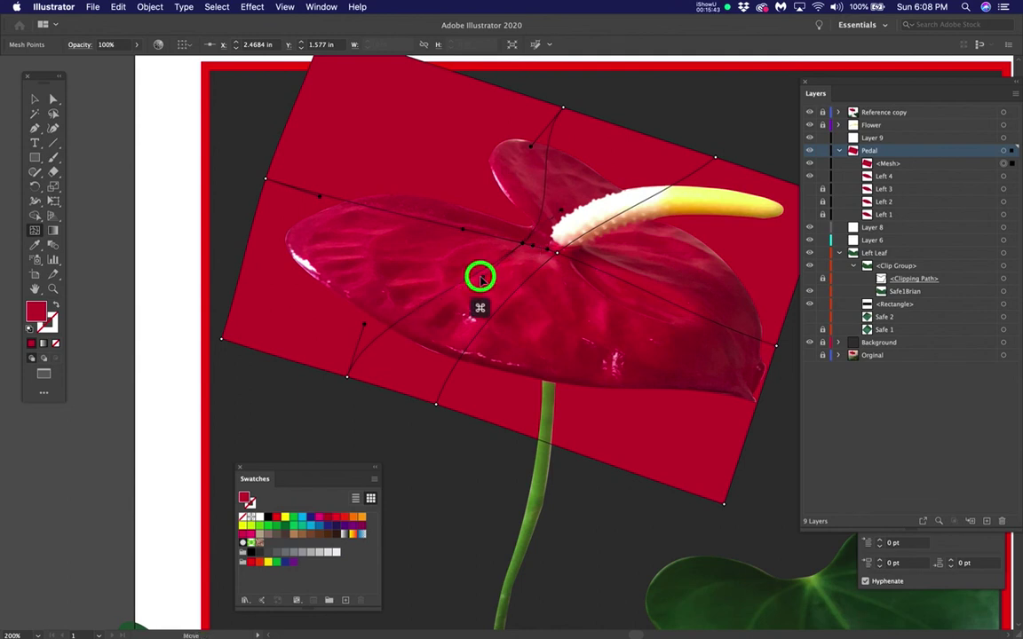
{"action": "left_click", "coordinate": [525, 242], "text": "super"}
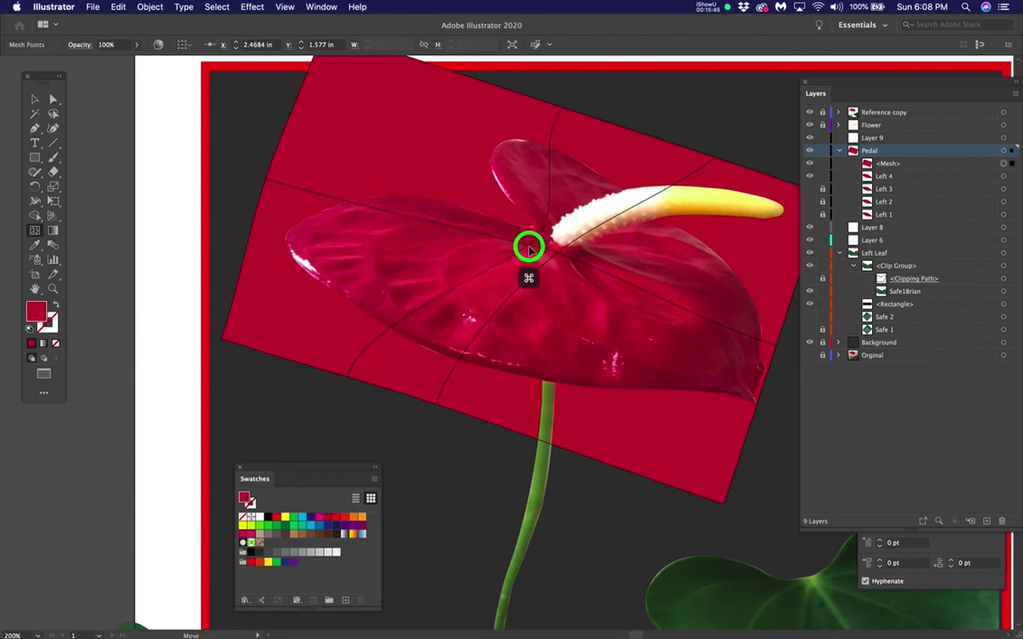
{"action": "left_click", "coordinate": [358, 317], "text": "super"}
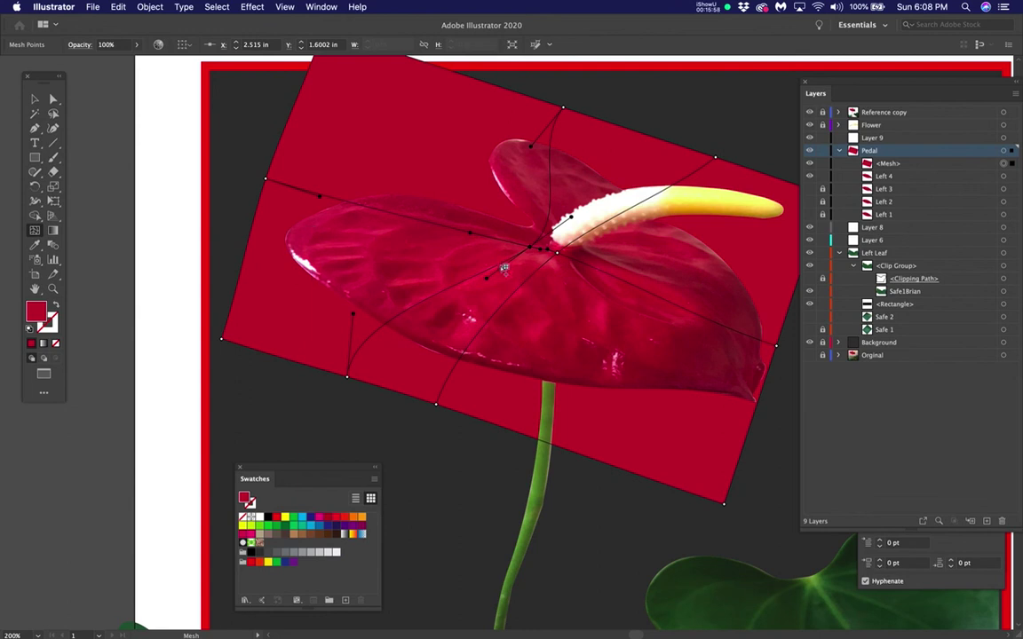
Step: Add a lower lengthwise mesh line and a third crossing line at the petal's left, moving their intersection to about X 1.59, Y 1.52 in
{"action": "left_click", "coordinate": [253, 223]}
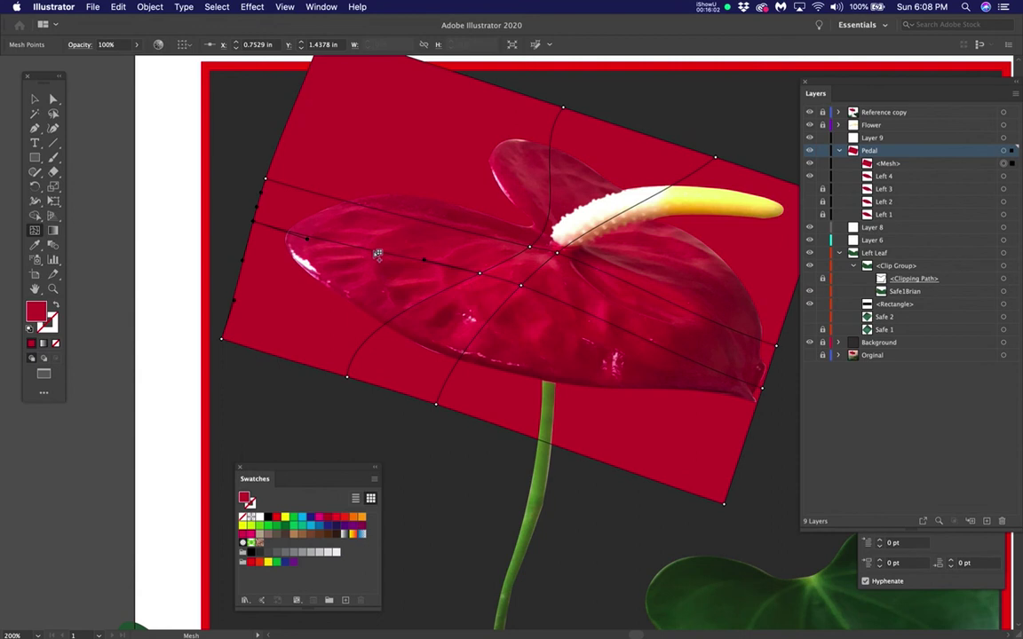
{"action": "left_click", "coordinate": [372, 252]}
{"action": "left_click", "coordinate": [379, 237], "text": "super"}
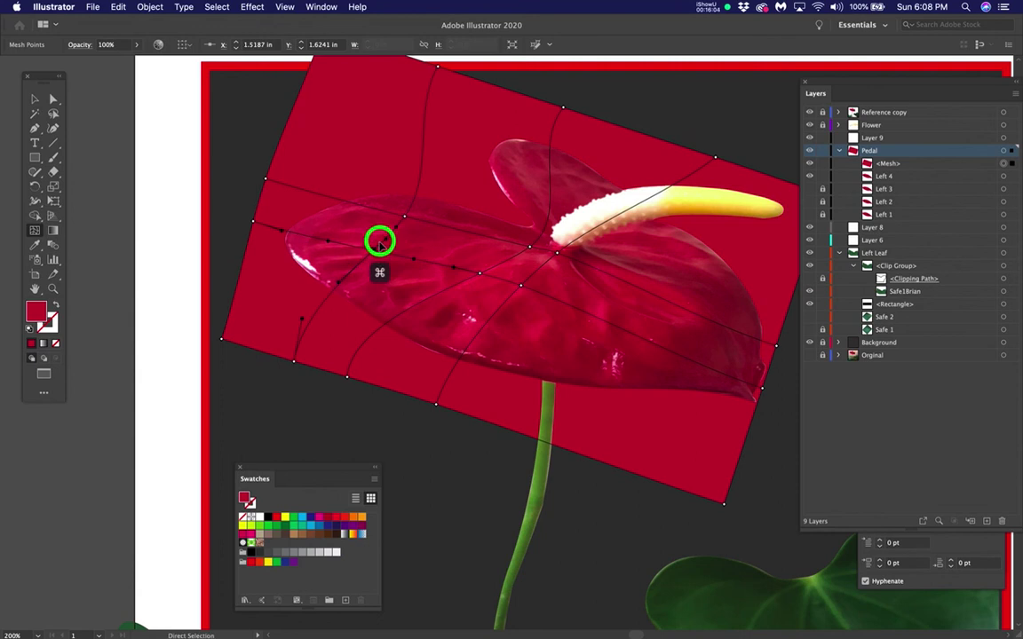
{"action": "left_click", "coordinate": [385, 235], "text": "super"}
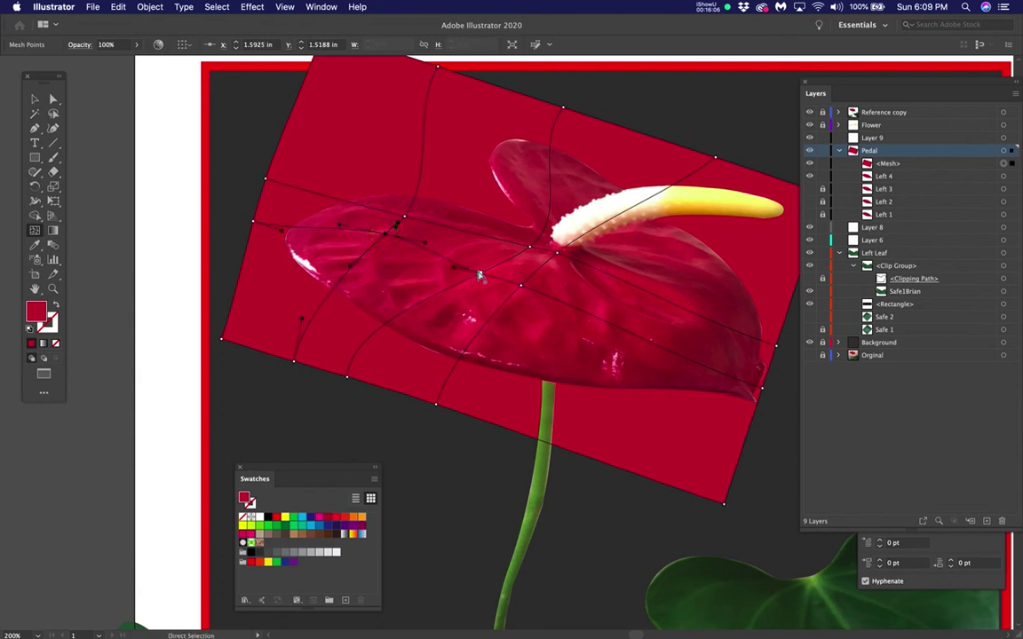
Step: Move the lower lengthwise line's other crossings to about X 2.29, Y 1.68 in and X 2.55, Y 1.77 in, and adjust its right-hand curve
{"action": "left_click", "coordinate": [491, 261], "text": "super"}
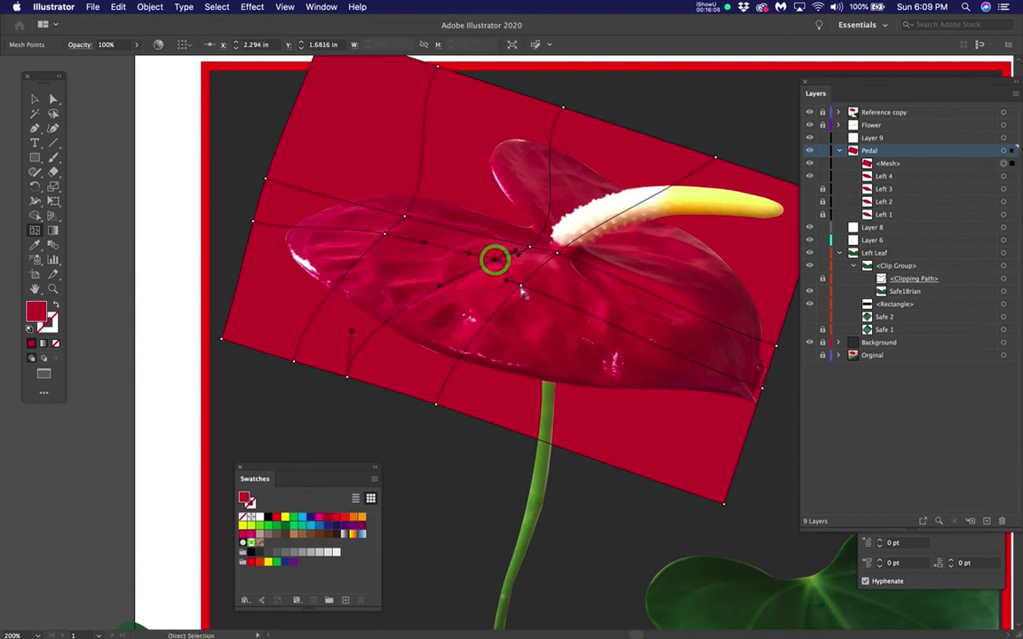
{"action": "left_click", "coordinate": [531, 278]}
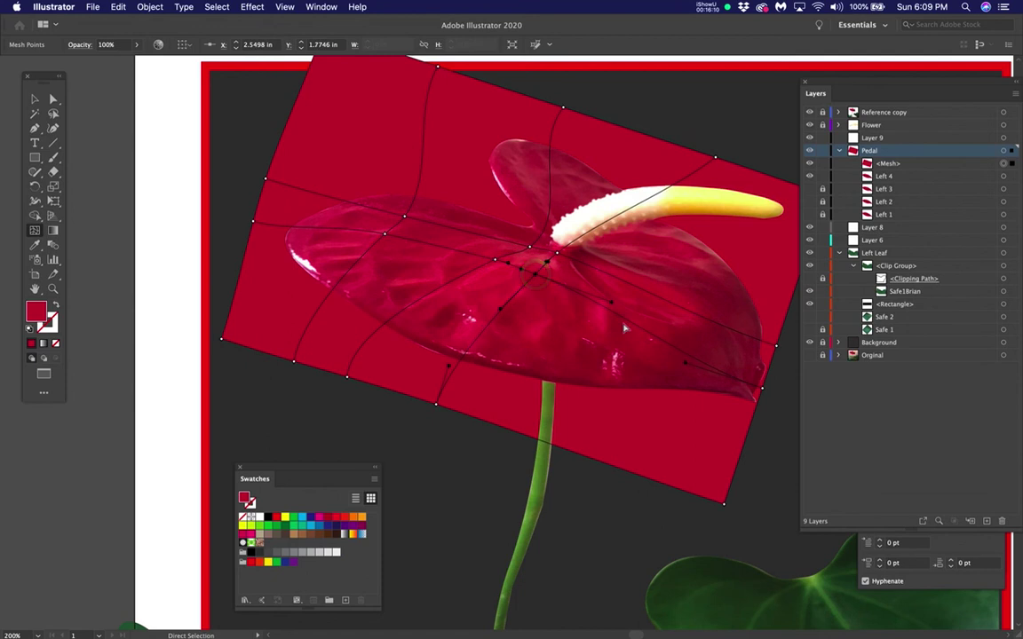
{"action": "left_click", "coordinate": [599, 311]}
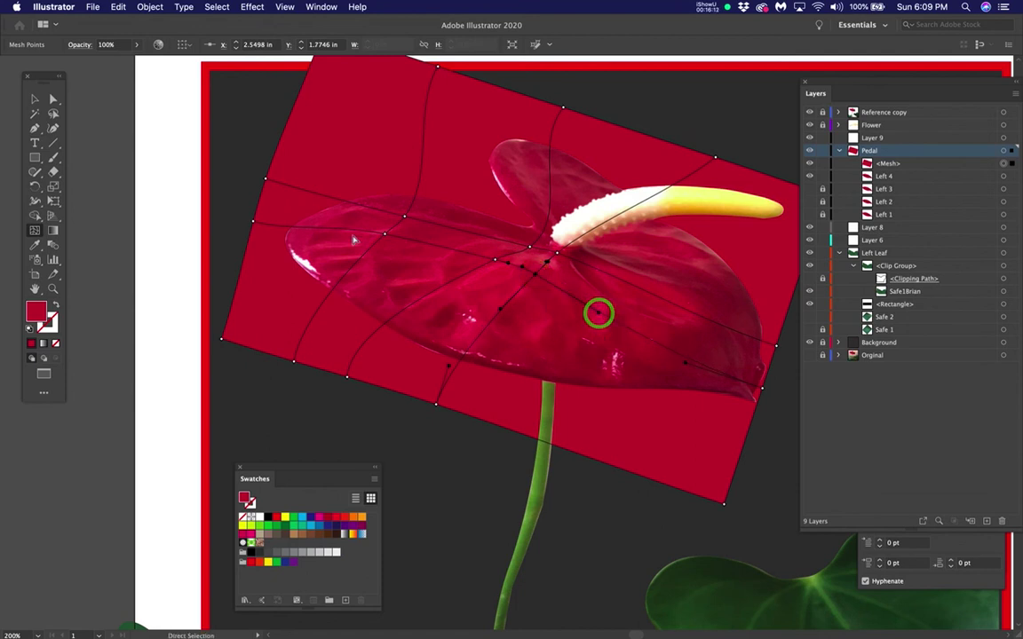
Step: Reposition the third line's two crossings to about X 1.76, Y 1.42 in and X 1.56, Y 1.51 in, and smooth the curve between them
{"action": "left_click", "coordinate": [412, 218]}
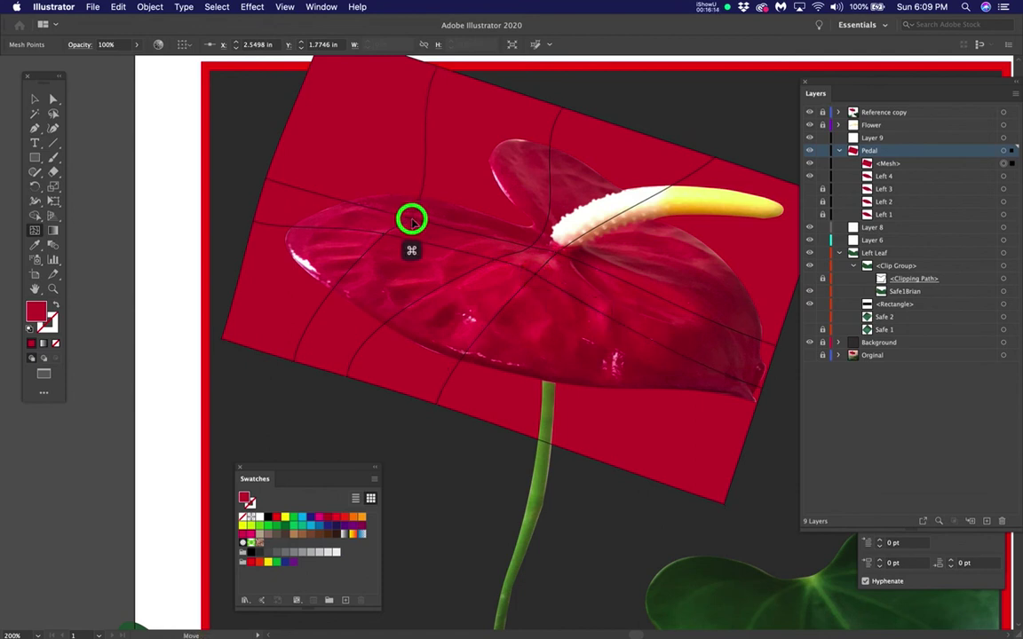
{"action": "left_click", "coordinate": [381, 231], "text": "super"}
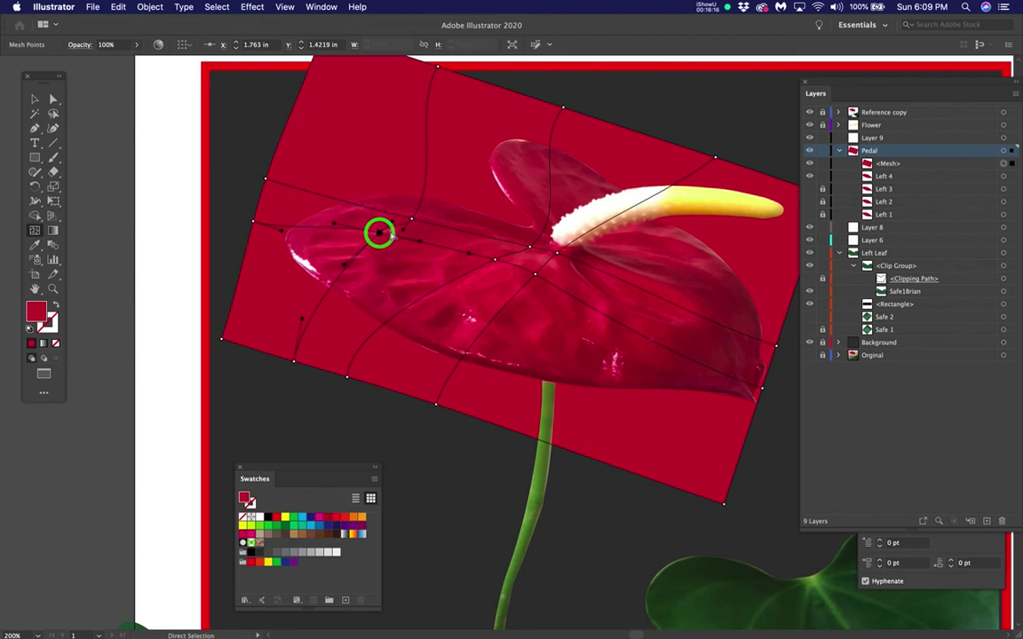
{"action": "left_click", "coordinate": [391, 226], "text": "super"}
{"action": "left_click_drag", "start_coordinate": [391, 226], "coordinate": [403, 224]}
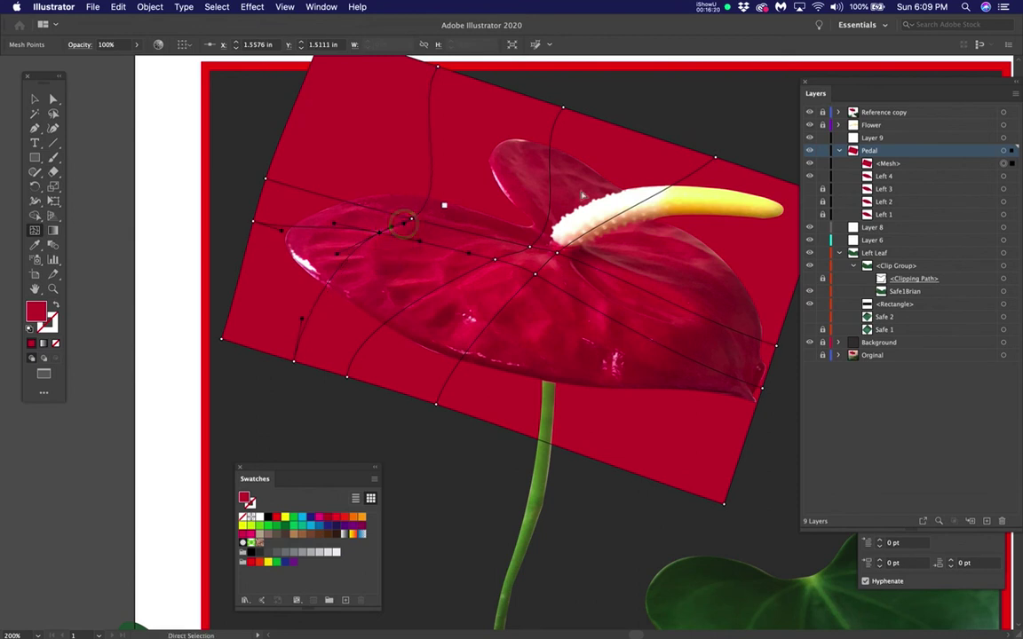
Step: Move the first crossing line's top-edge point toward the upper-right corner and the second line's top-edge point to about X 3.55, Y 0.98 in
{"action": "left_click_drag", "start_coordinate": [505, 249], "coordinate": [401, 298]}
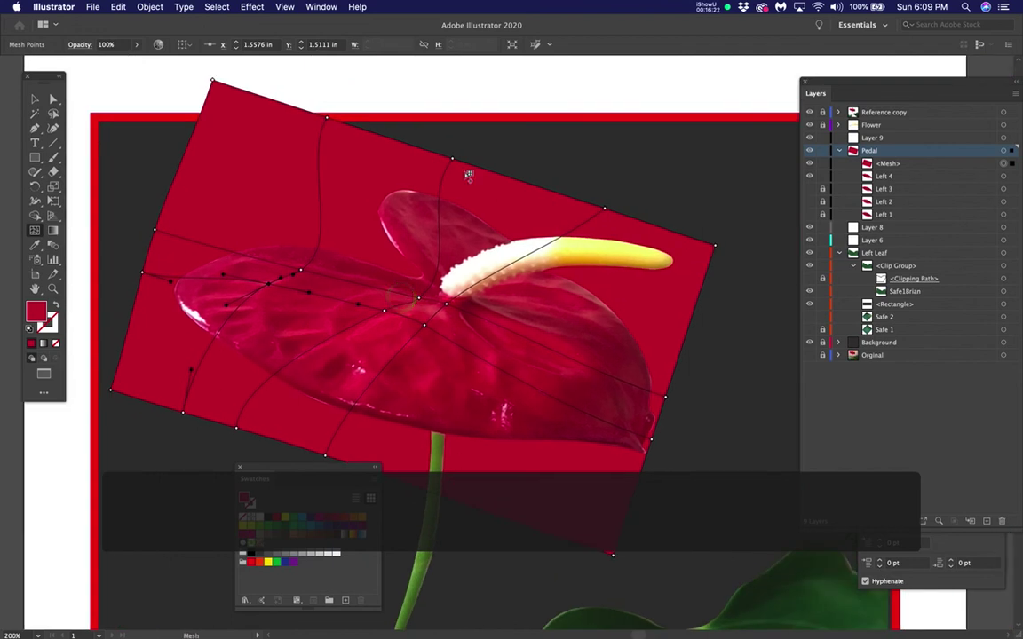
{"action": "left_click", "coordinate": [624, 216], "text": "super"}
{"action": "left_click_drag", "start_coordinate": [632, 217], "coordinate": [617, 241]}
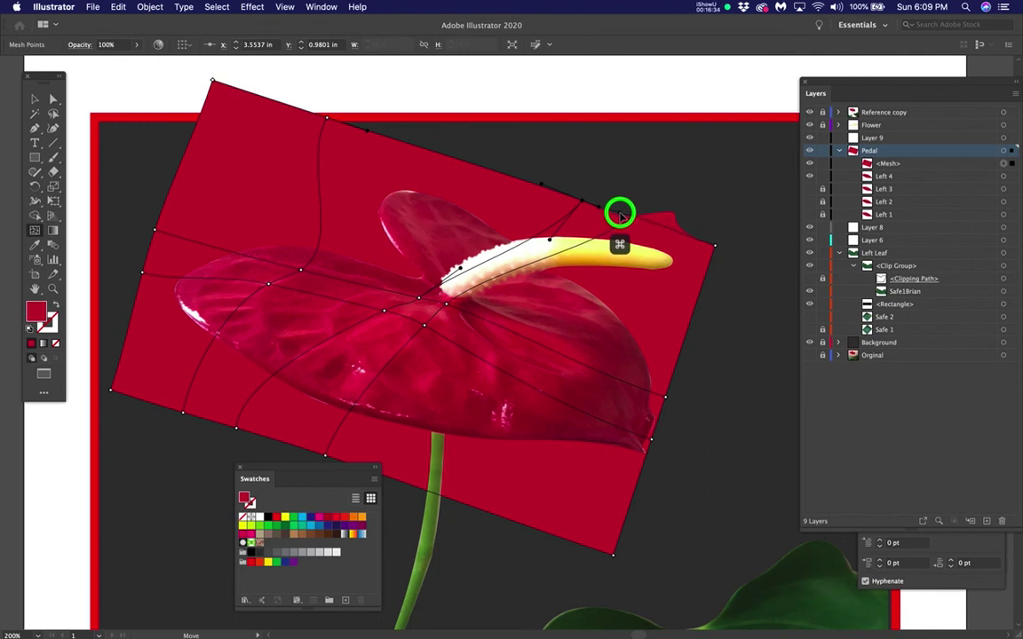
Step: Straighten the mesh's top edge near the upper-right corner by adjusting the direction handles between the last edge point and the corner
{"action": "left_click", "coordinate": [649, 221], "text": "super"}
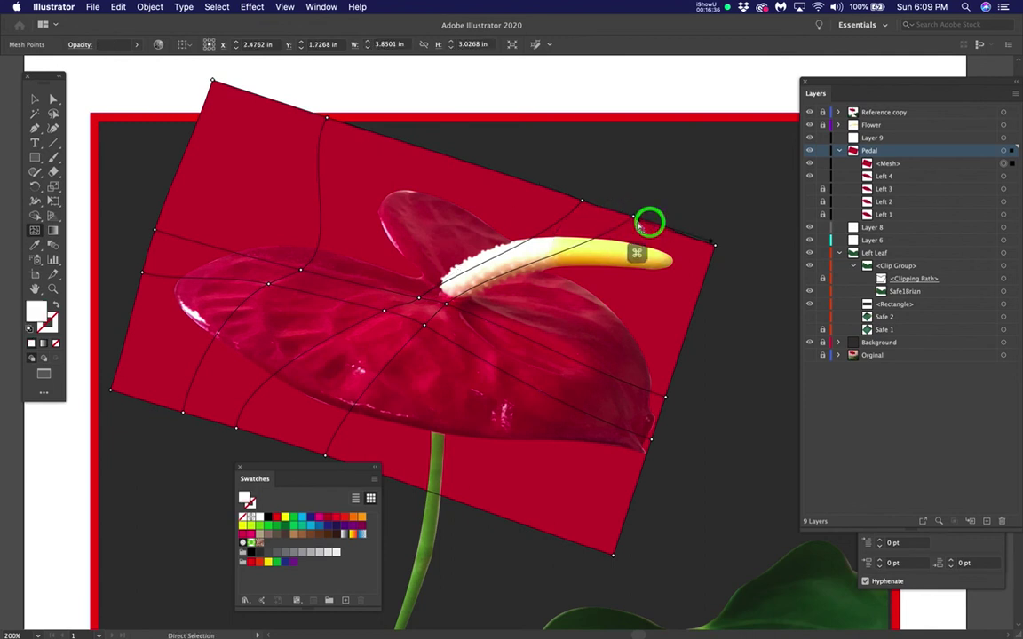
{"action": "left_click", "coordinate": [689, 238], "text": "super"}
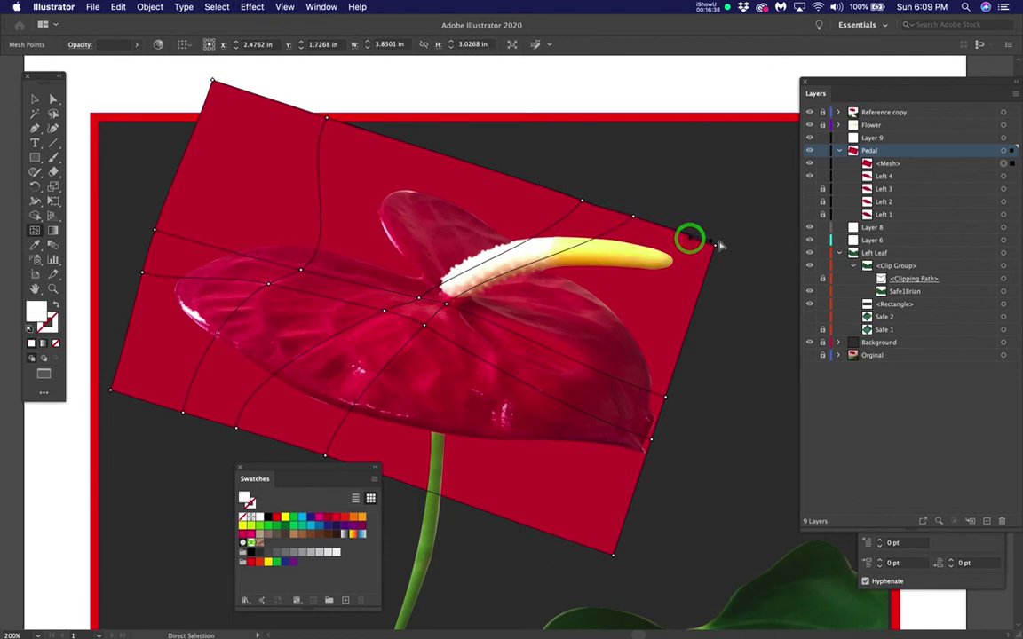
{"action": "left_click", "coordinate": [653, 228], "text": "super"}
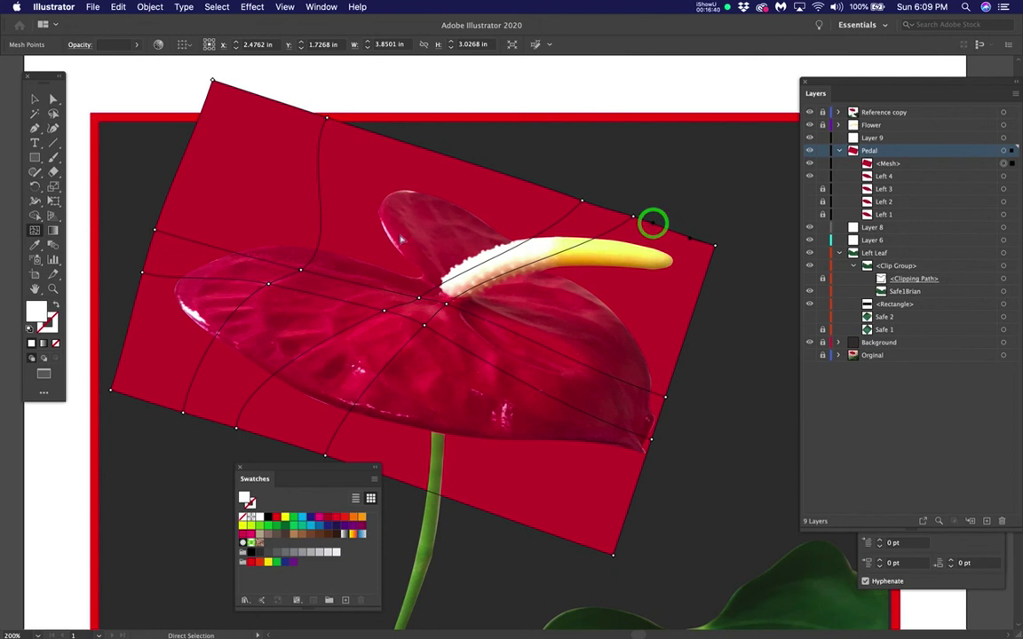
Step: Slide the leftmost crossing line's top-edge point to about X 3.48, Y 0.93 in, and shift the neighbouring top-edge points toward the upper-right corner
{"action": "left_click", "coordinate": [327, 116], "text": "super"}
{"action": "left_click", "coordinate": [340, 122], "text": "super"}
{"action": "left_click_drag", "start_coordinate": [533, 184], "coordinate": [573, 201]}
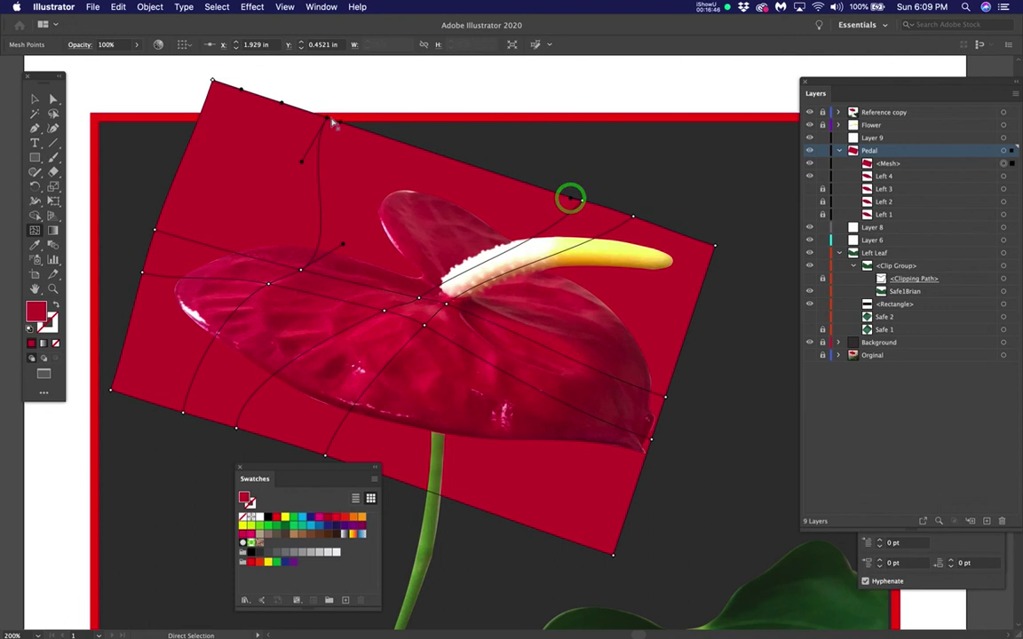
{"action": "left_click_drag", "start_coordinate": [338, 119], "coordinate": [551, 188]}
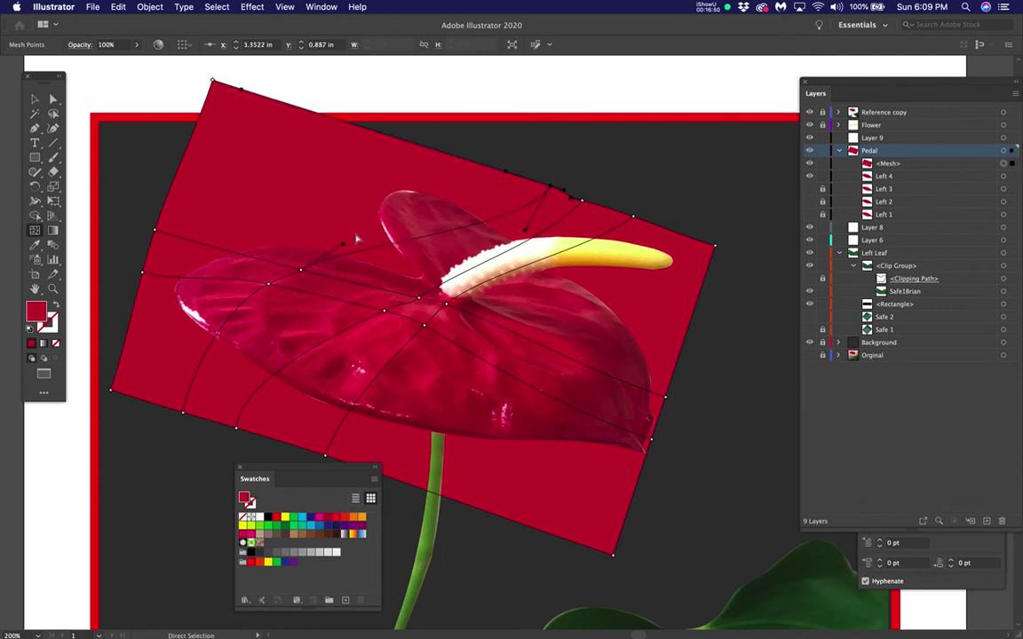
{"action": "left_click_drag", "start_coordinate": [634, 218], "coordinate": [571, 192]}
{"action": "left_click", "coordinate": [518, 214]}
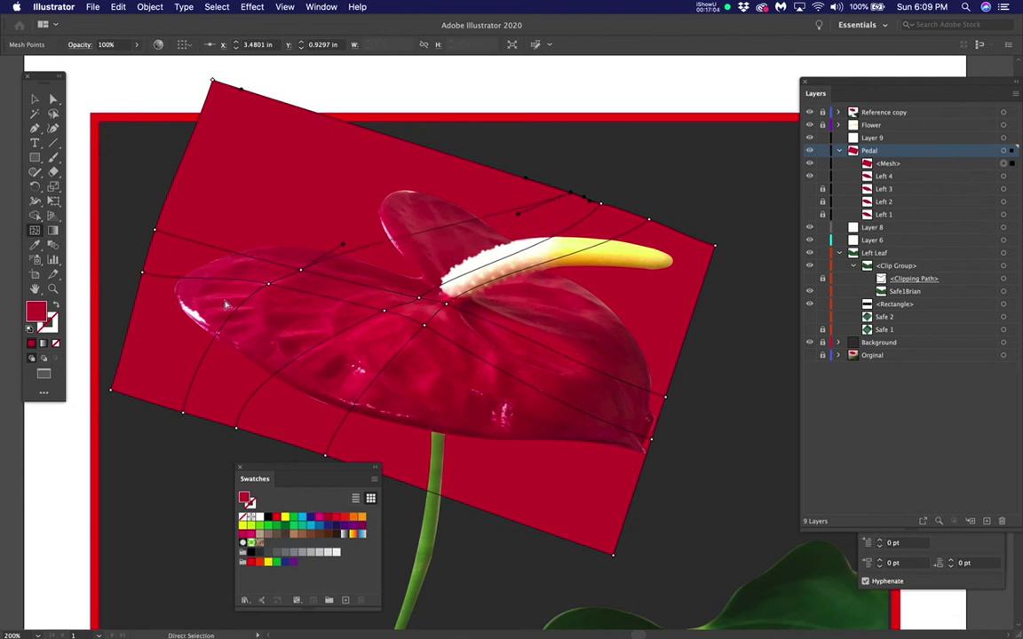
Step: Reshape the lower end of the leftmost crossing line by angling the direction handle of its bottom-edge point at about X 1.01, Y 2.33 in
{"action": "left_click", "coordinate": [183, 413]}
{"action": "left_click", "coordinate": [256, 297], "text": "super"}
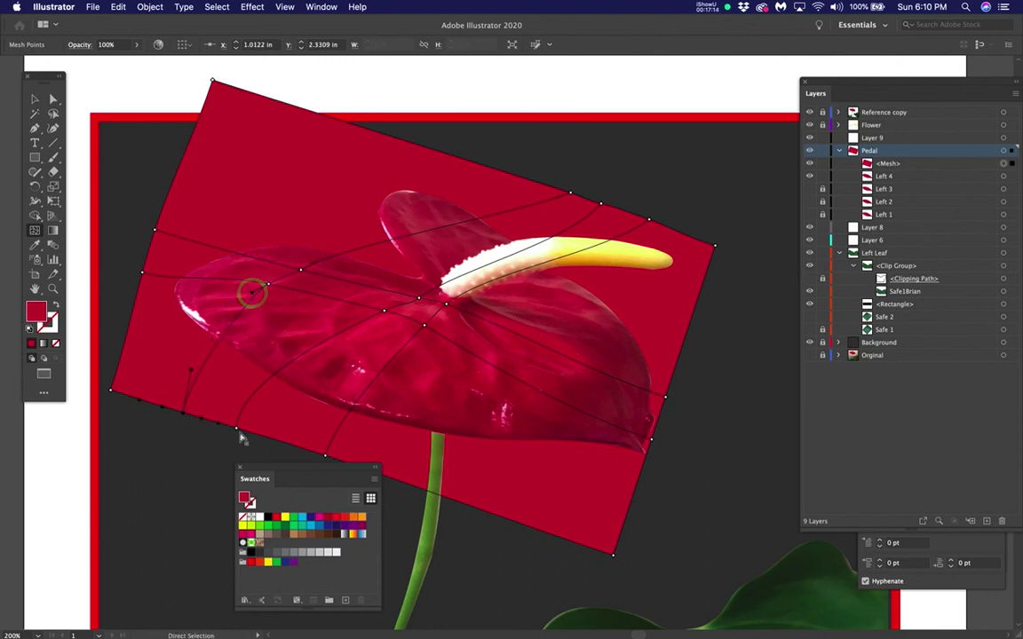
{"action": "left_click_drag", "start_coordinate": [194, 372], "coordinate": [249, 353]}
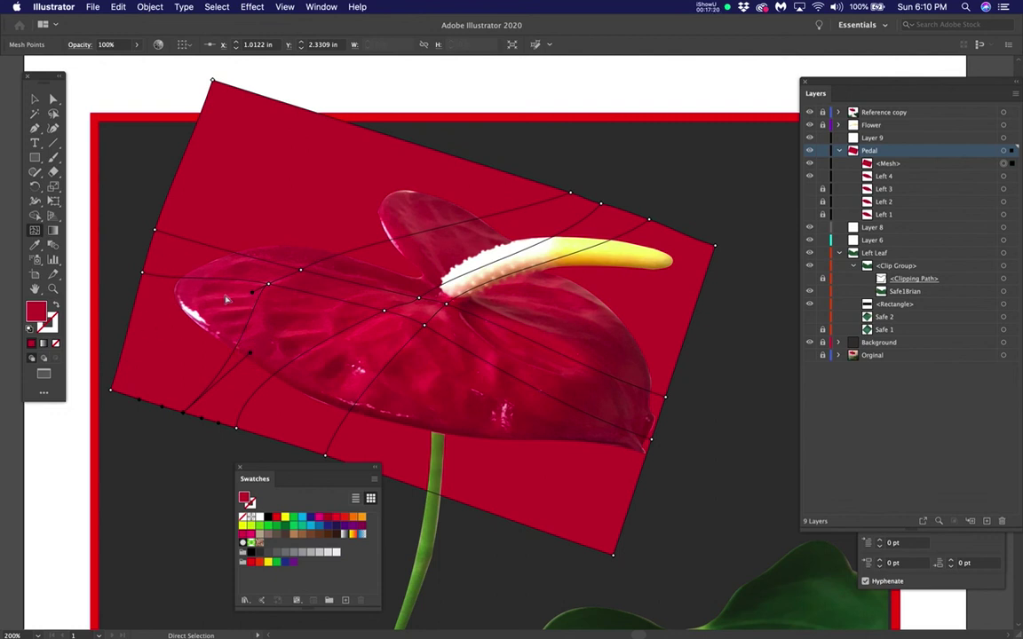
Step: Add three lengthwise mesh lines across the lower petal, through about X 0.71, Y 1.61 in, X 1.45, Y 1.69 in and X 1.42, Y 1.78 in
{"action": "left_click", "coordinate": [138, 299]}
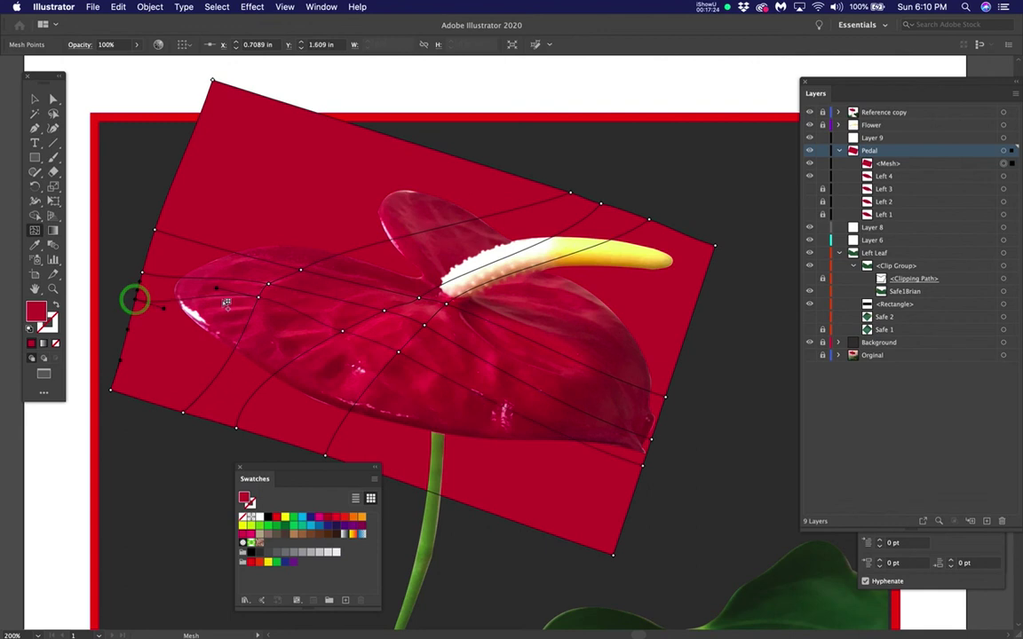
{"action": "left_click", "coordinate": [128, 331]}
{"action": "left_click", "coordinate": [254, 314]}
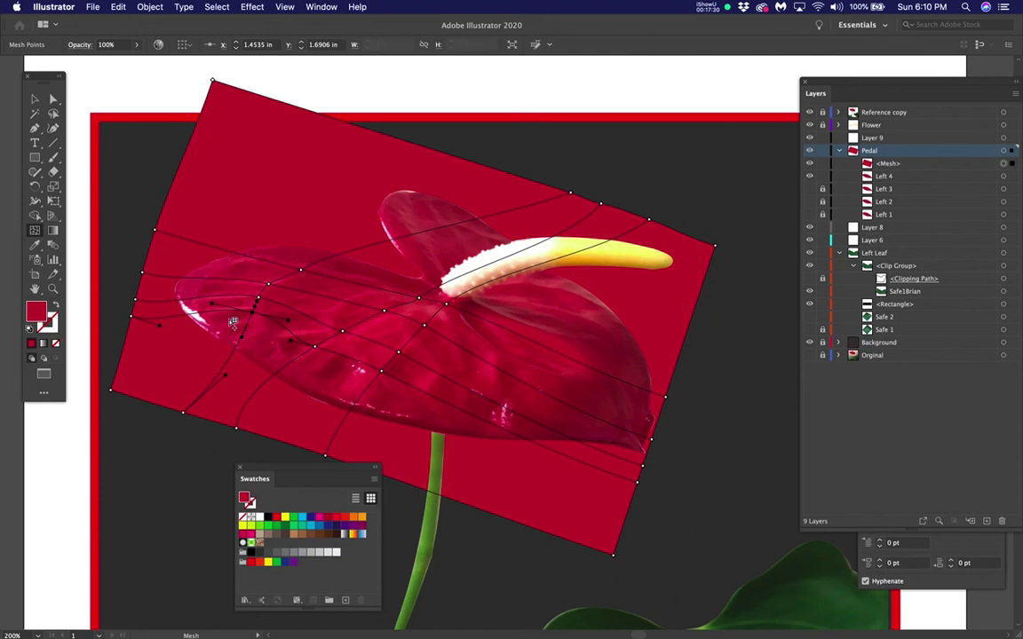
{"action": "left_click_drag", "start_coordinate": [248, 327], "coordinate": [229, 329]}
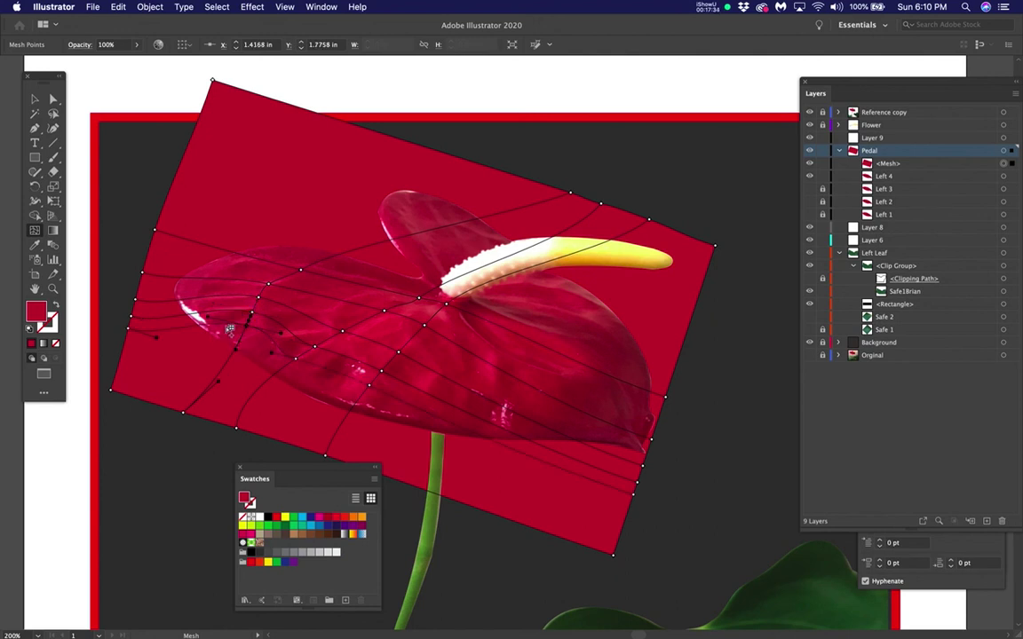
Step: Add a crossing mesh line near the petal's left tip at about X 1.12, Y 1.47 in, and bend its lower crossings along the tip's white highlight
{"action": "left_click", "coordinate": [199, 280]}
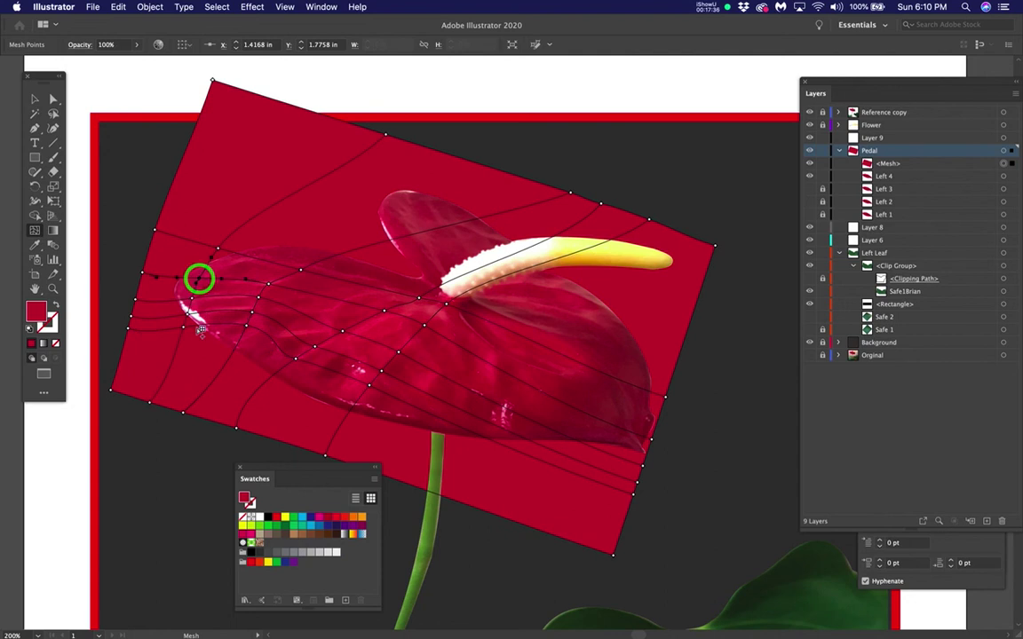
{"action": "scroll", "coordinate": [200, 337], "scroll_direction": "up", "scroll_amount": 1}
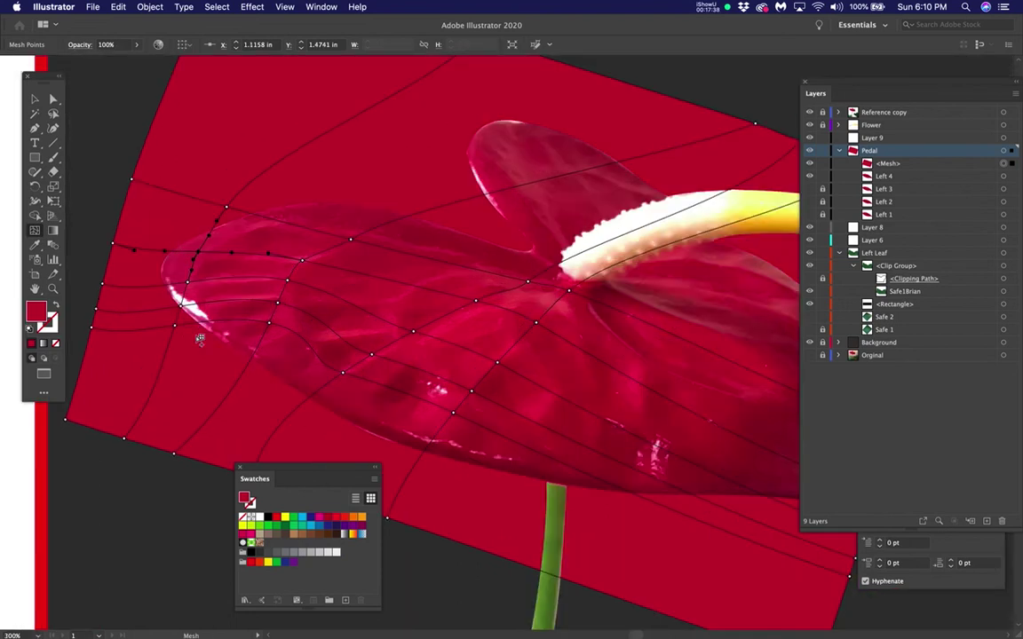
{"action": "left_click_drag", "start_coordinate": [173, 322], "coordinate": [183, 296]}
{"action": "left_click", "coordinate": [187, 285]}
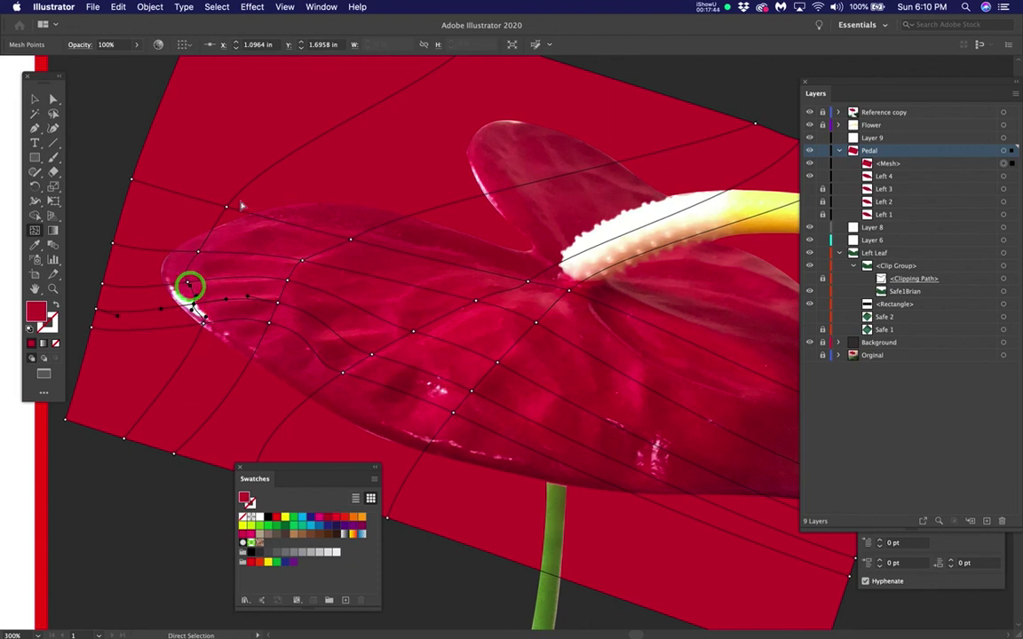
Step: Move the new line's uppermost crossing to about X 1.42, Y 1.33 in and angle its handles along the petal's upper edge
{"action": "left_click", "coordinate": [272, 220], "text": "super"}
{"action": "left_click", "coordinate": [269, 217], "text": "super"}
{"action": "left_click", "coordinate": [248, 228], "text": "super"}
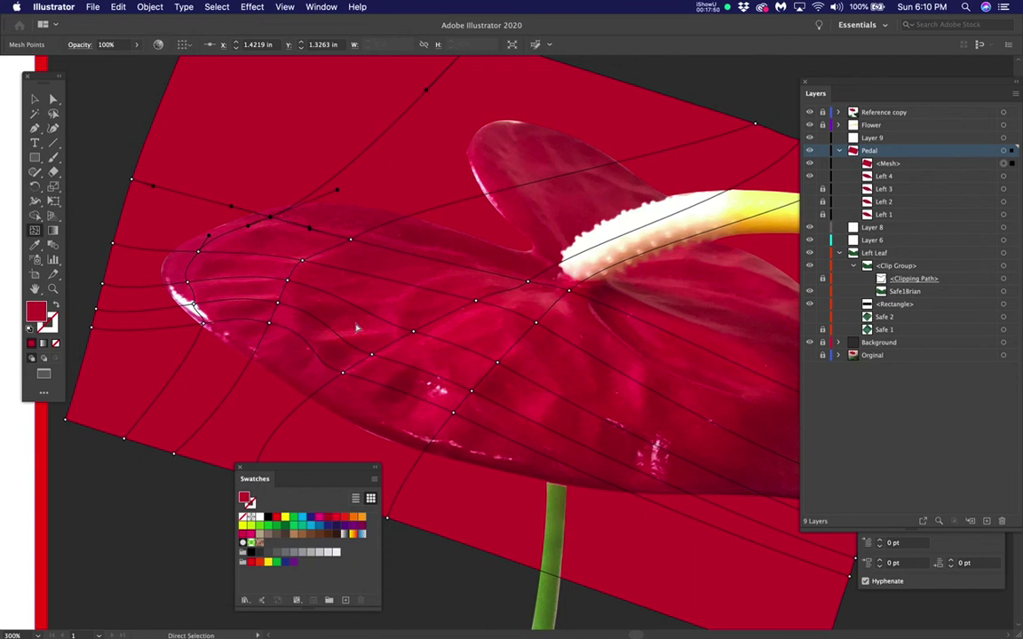
Step: Save the document and accept saving to the legacy format
{"action": "scroll", "coordinate": [405, 330], "scroll_direction": "down", "scroll_amount": 1}
{"action": "key", "text": "super+s"}
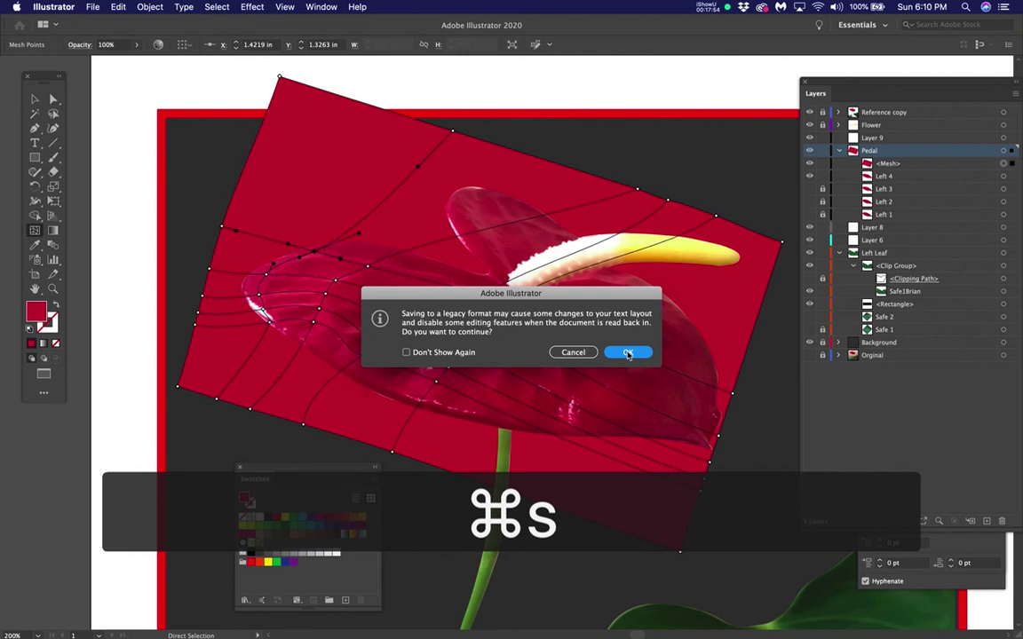
{"action": "left_click", "coordinate": [628, 354]}
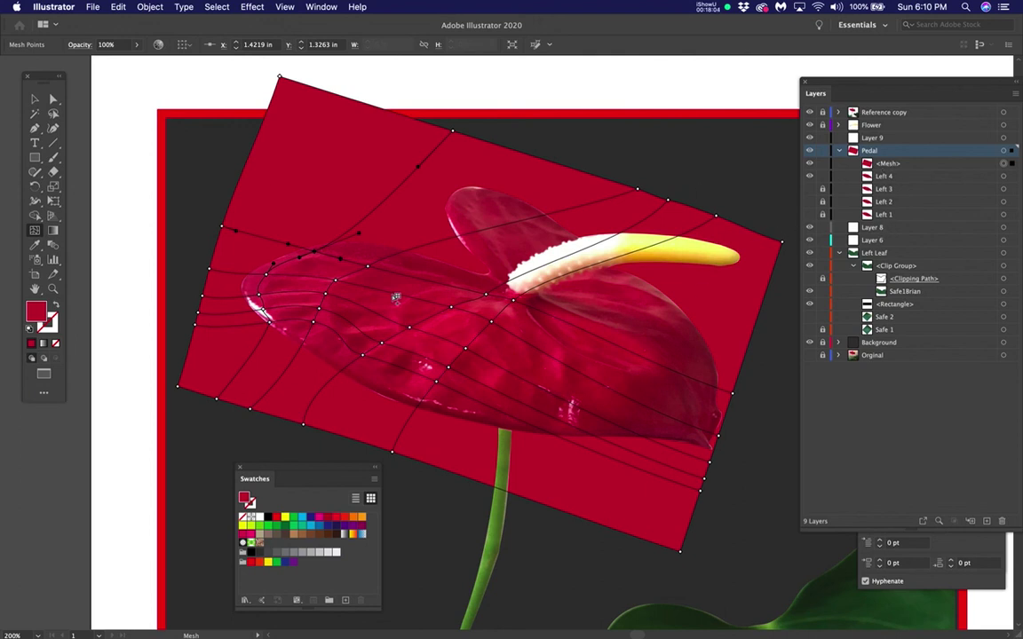
{"action": "left_click", "coordinate": [887, 163]}
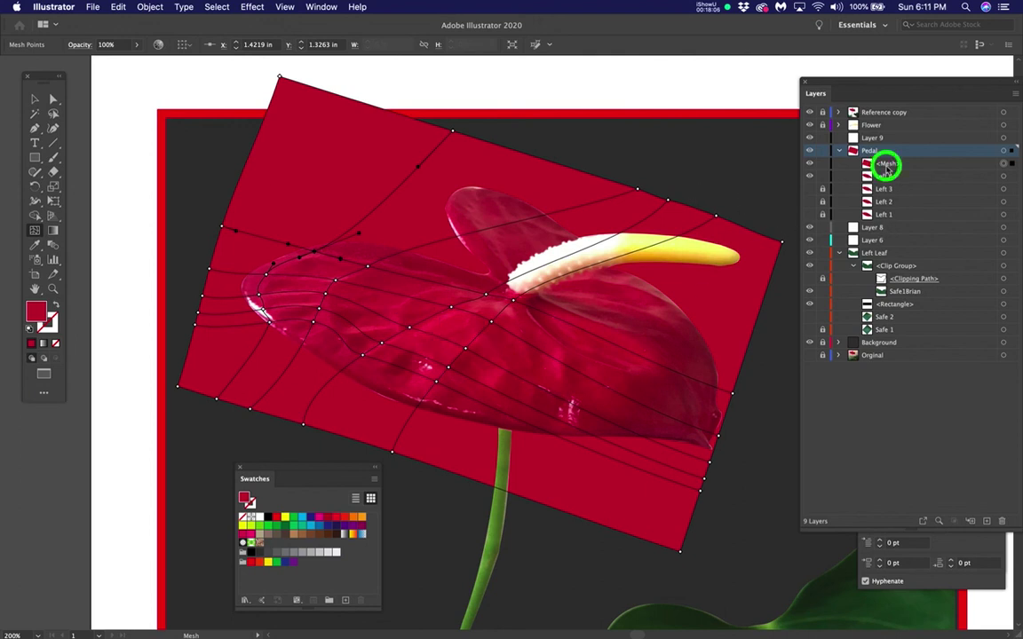
{"action": "double_click", "coordinate": [891, 165]}
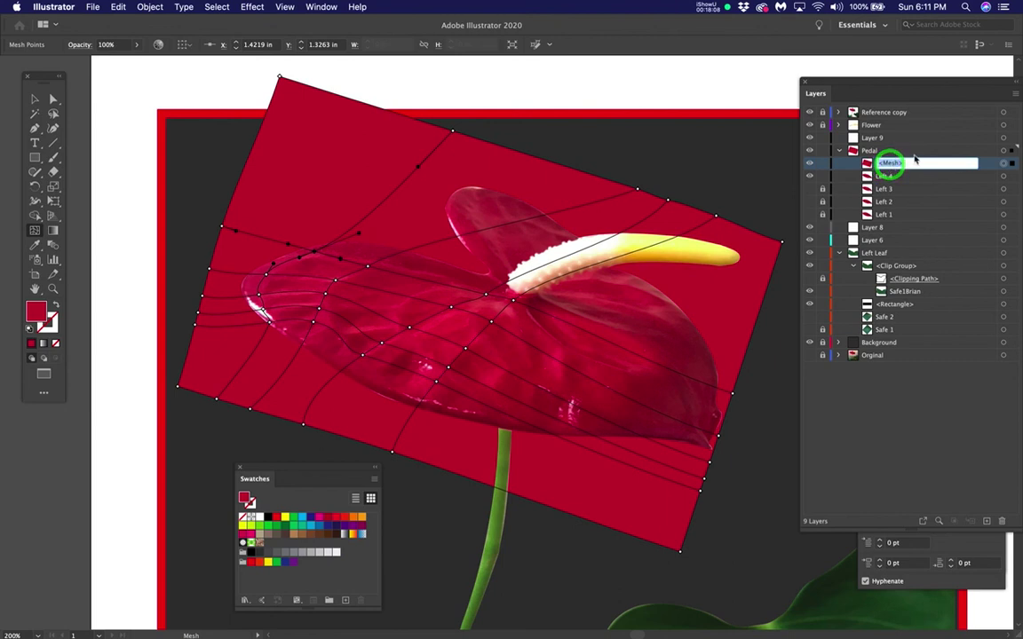
{"action": "left_click", "coordinate": [917, 151]}
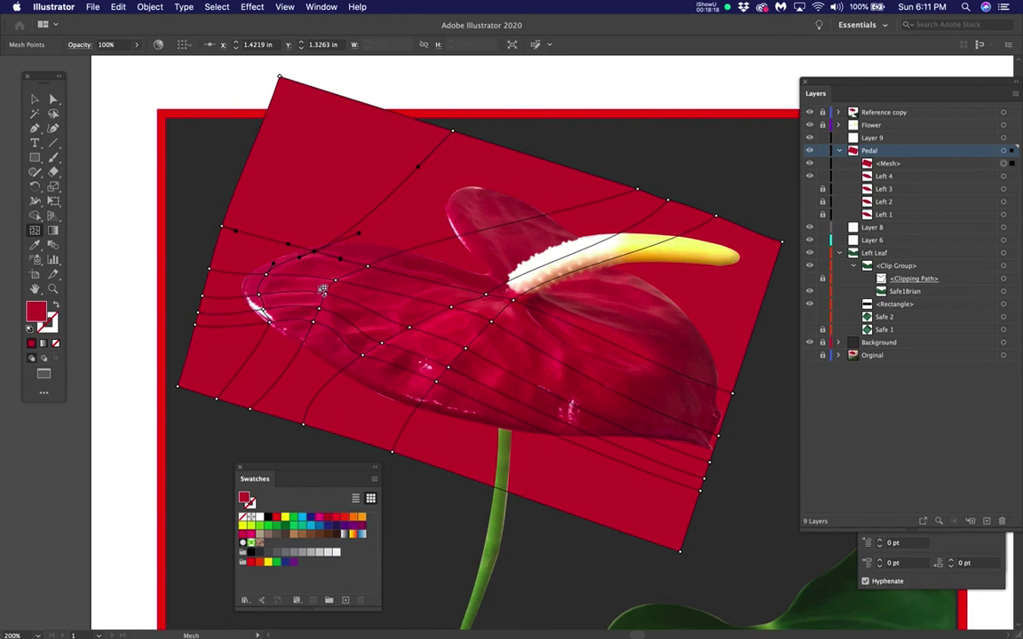
Step: Move the Swatches palette clear of the artboard and highlight the mesh object's entry in the Pedal layer
{"action": "key", "text": "super+minus"}
{"action": "key", "text": "super+minus"}
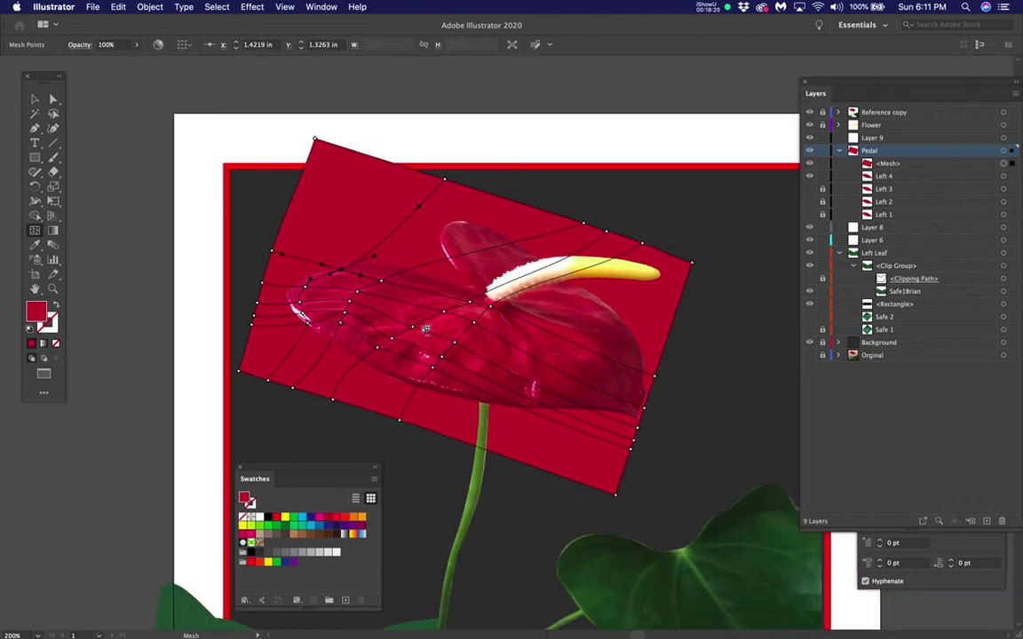
{"action": "left_click_drag", "start_coordinate": [526, 315], "coordinate": [561, 309]}
{"action": "left_click_drag", "start_coordinate": [313, 466], "coordinate": [157, 437]}
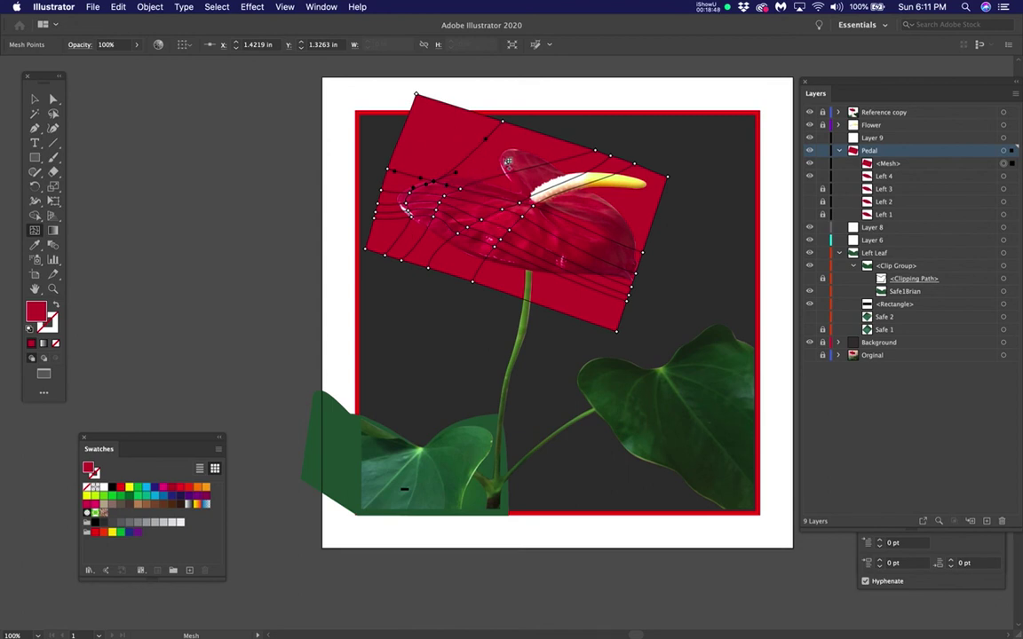
{"action": "left_click", "coordinate": [902, 164]}
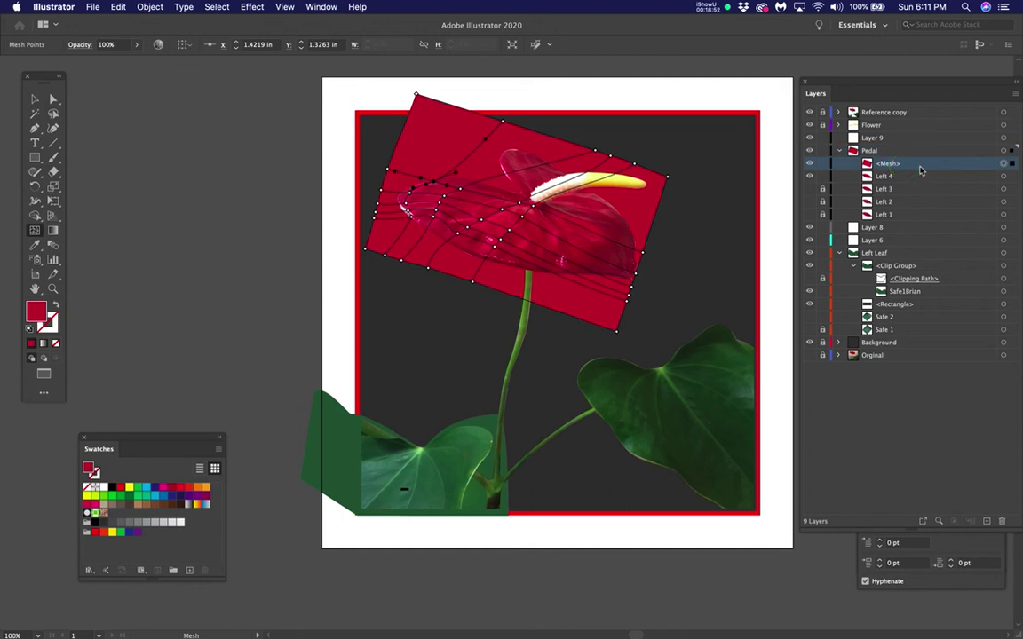